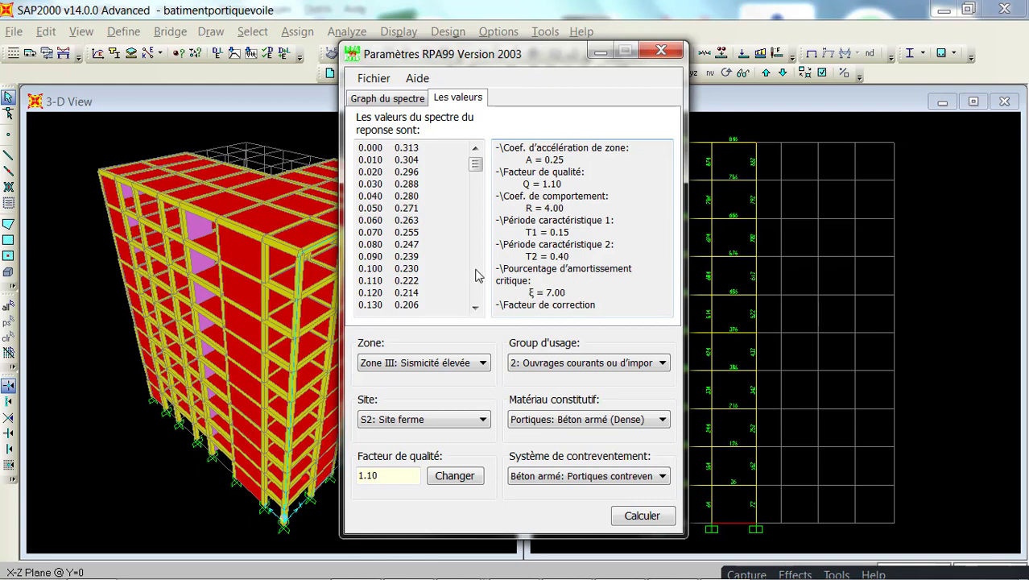
Save the calculated RPA99 spectrum values over the text file RPAPVV in the Batiment poteaux-poutres folder and close the spectrum calculator.
click(383, 80)
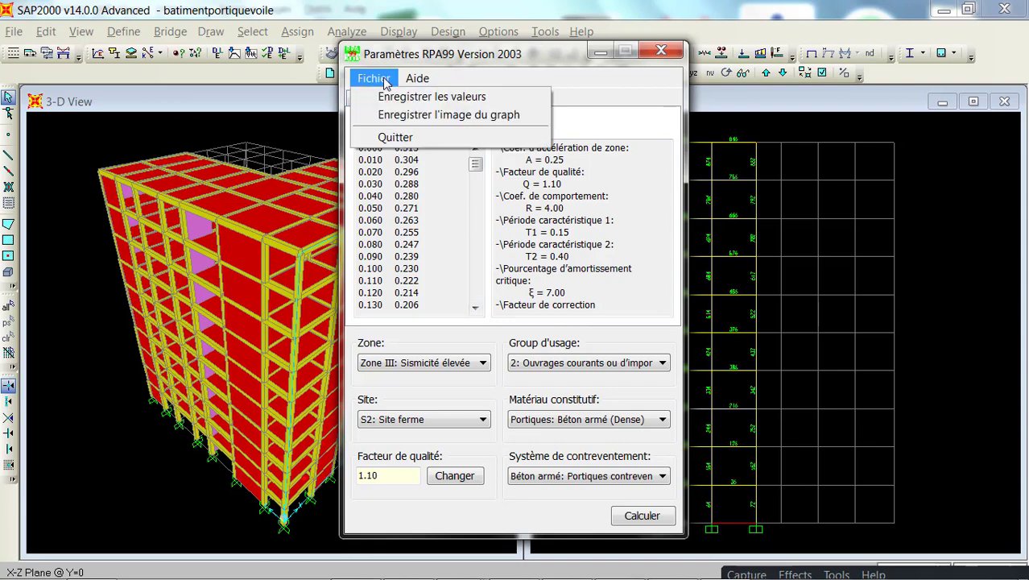
click(415, 99)
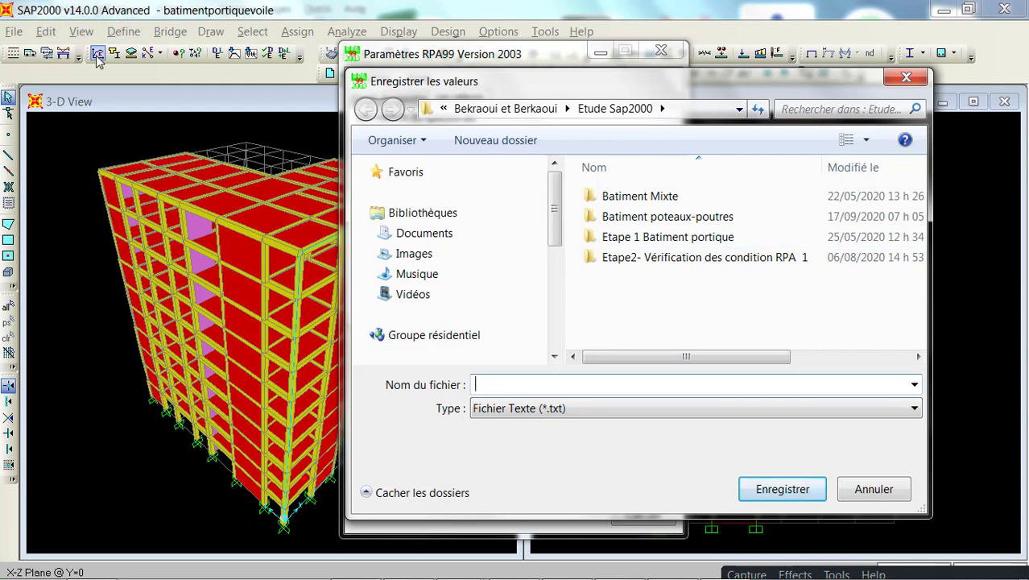
double_click(683, 217)
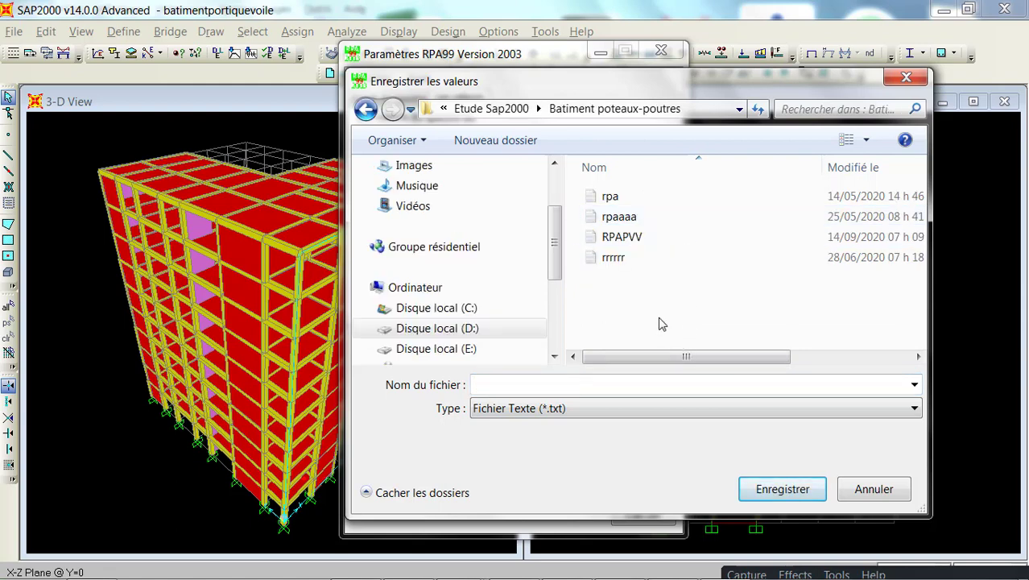
double_click(622, 242)
click(580, 303)
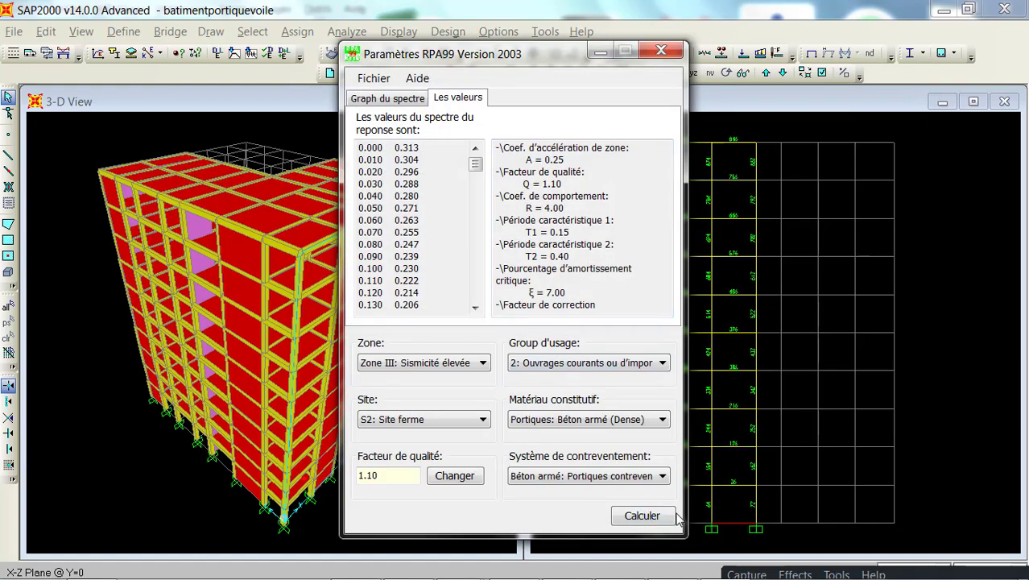
click(661, 50)
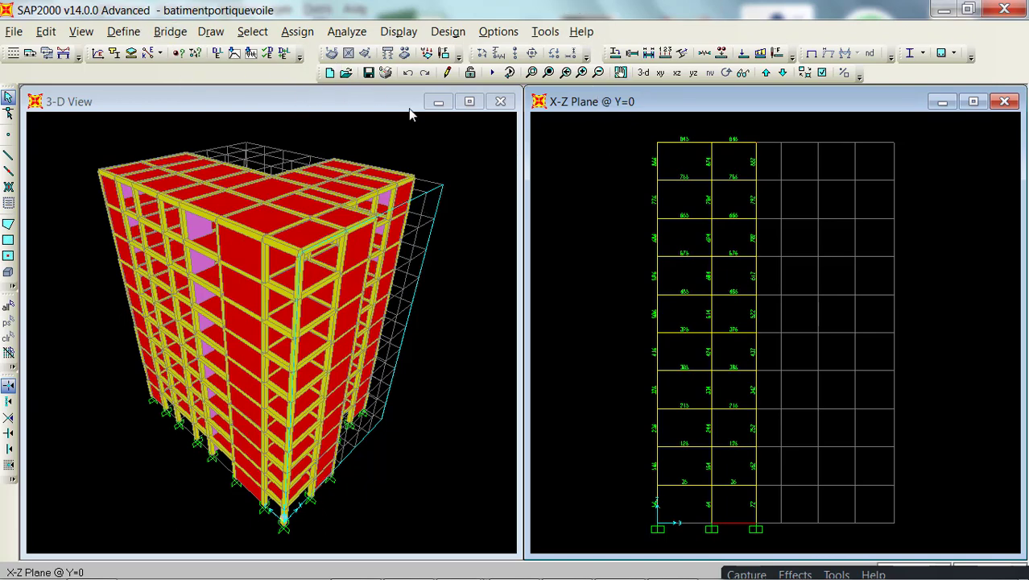
Open the Rpapv response spectrum function for modification and start picking a new data file for it.
click(438, 153)
click(125, 32)
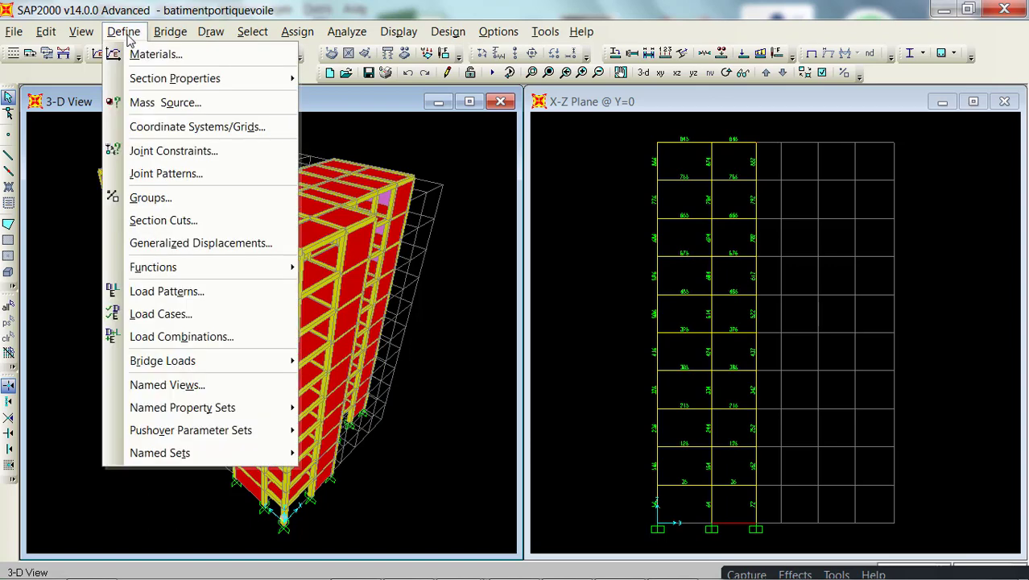
mouse_move(199, 271)
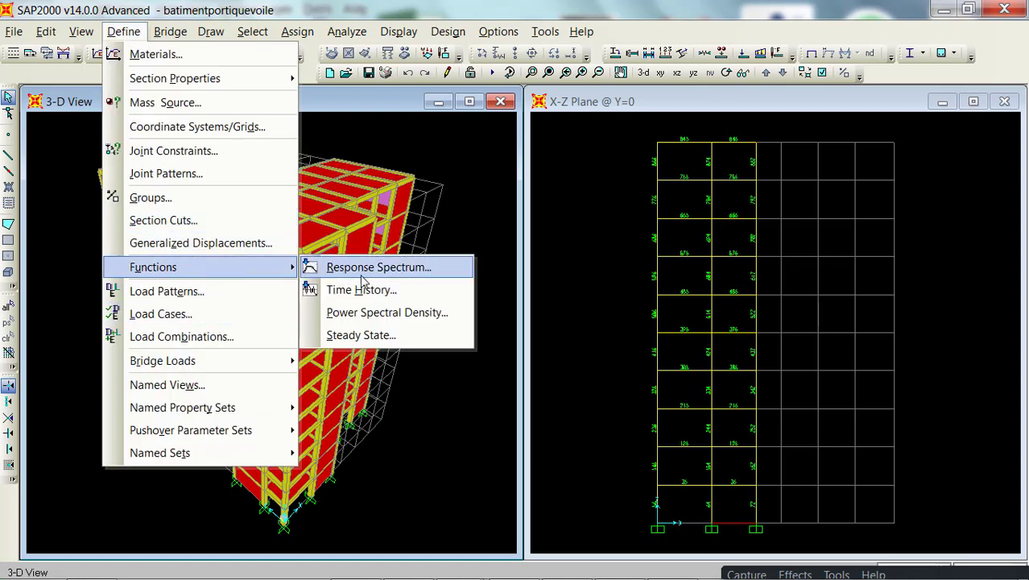
click(387, 273)
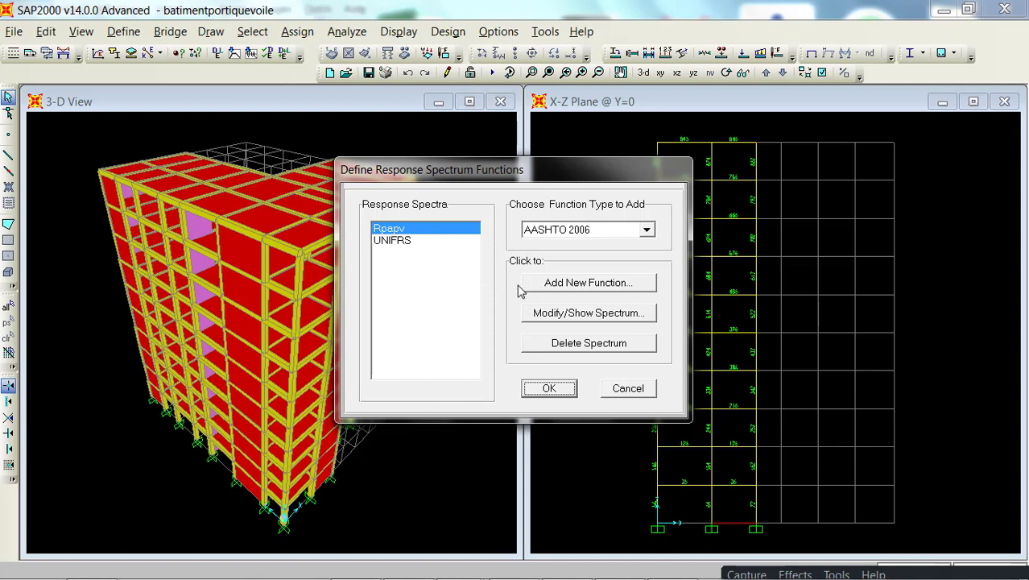
click(562, 313)
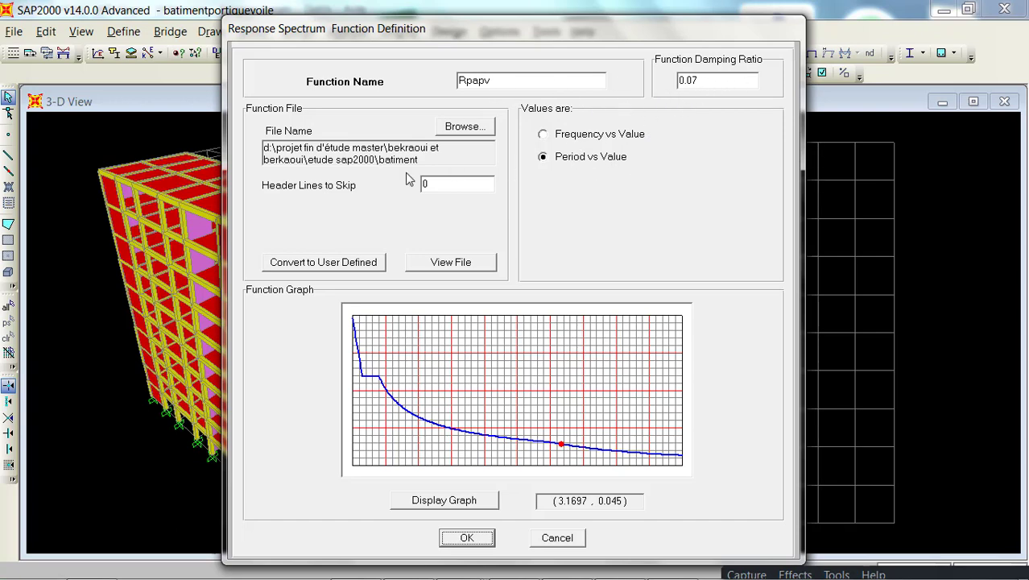
click(466, 128)
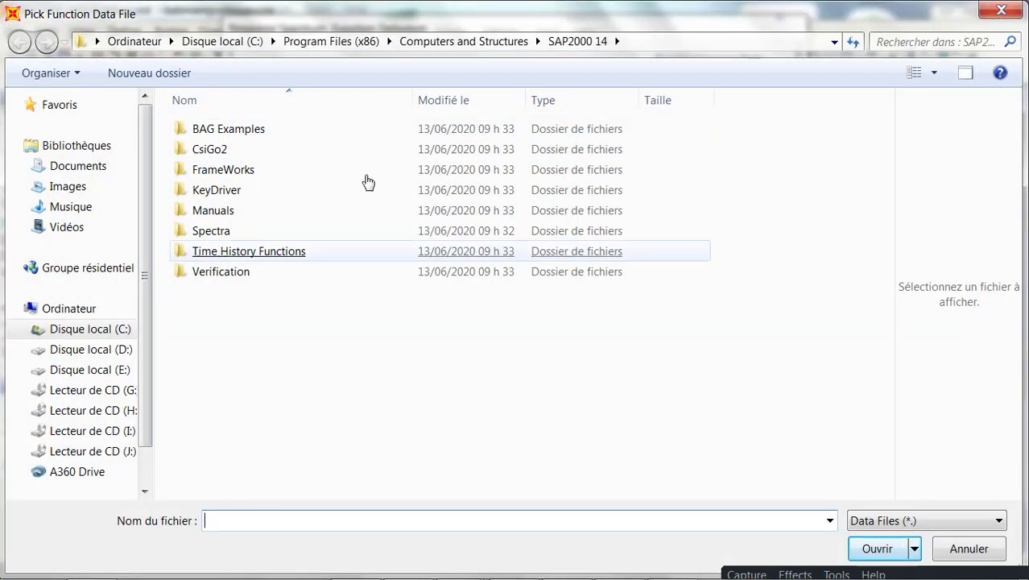
Go to local disk D: in the file picker and find the folders starting with P.
click(146, 45)
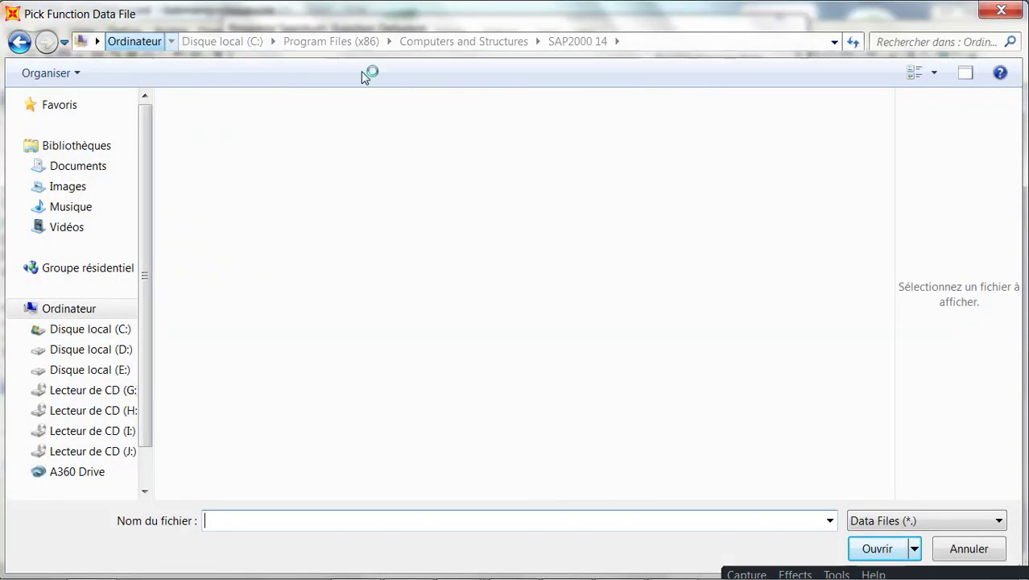
double_click(515, 145)
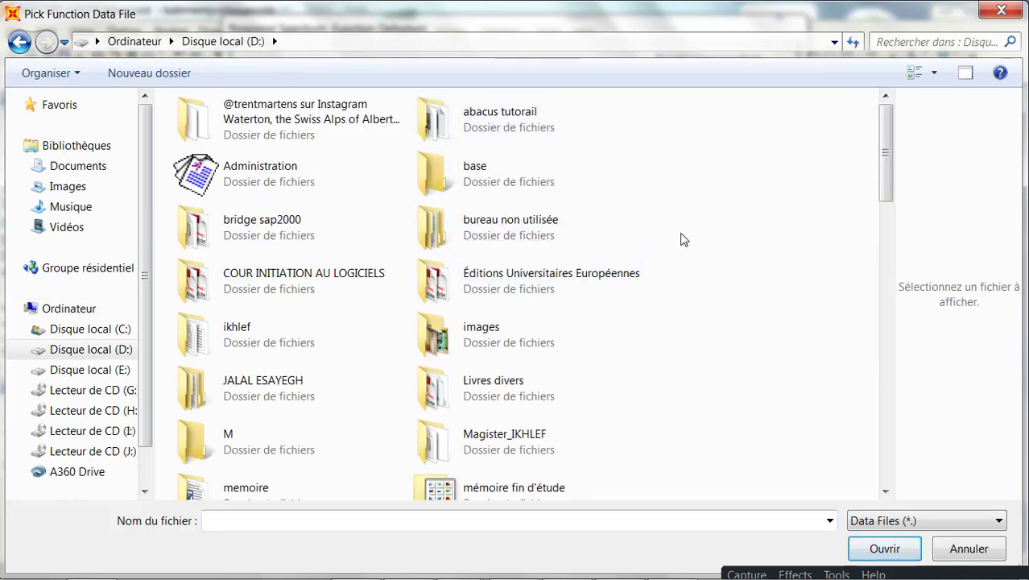
scroll(682, 241, down, 10)
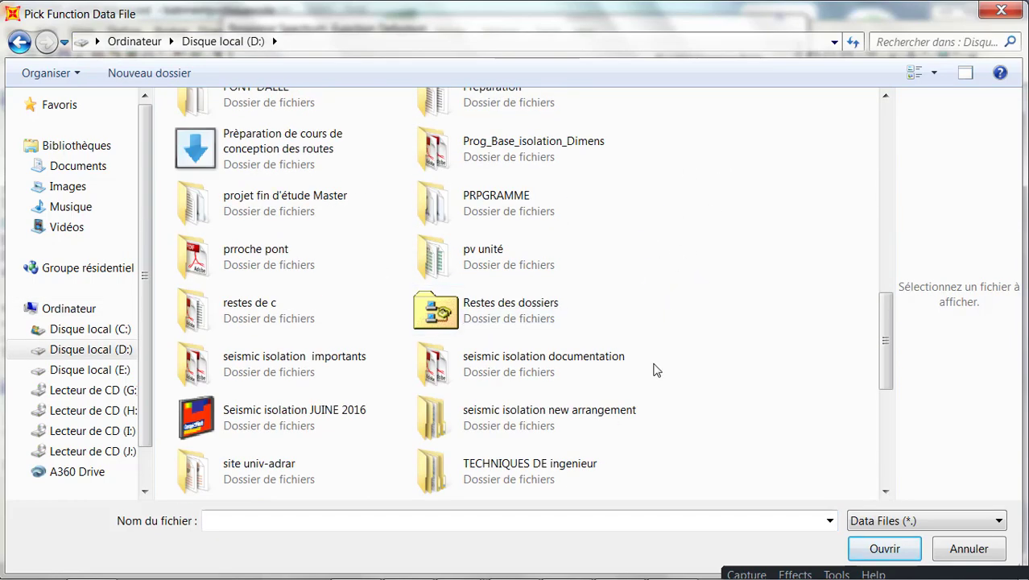
key(p)
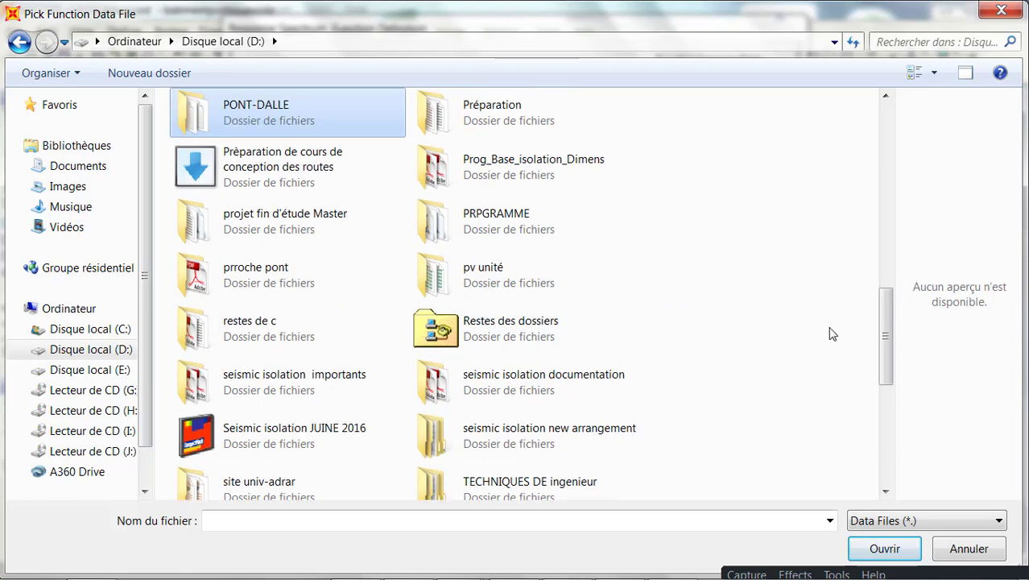
click(487, 165)
double_click(487, 165)
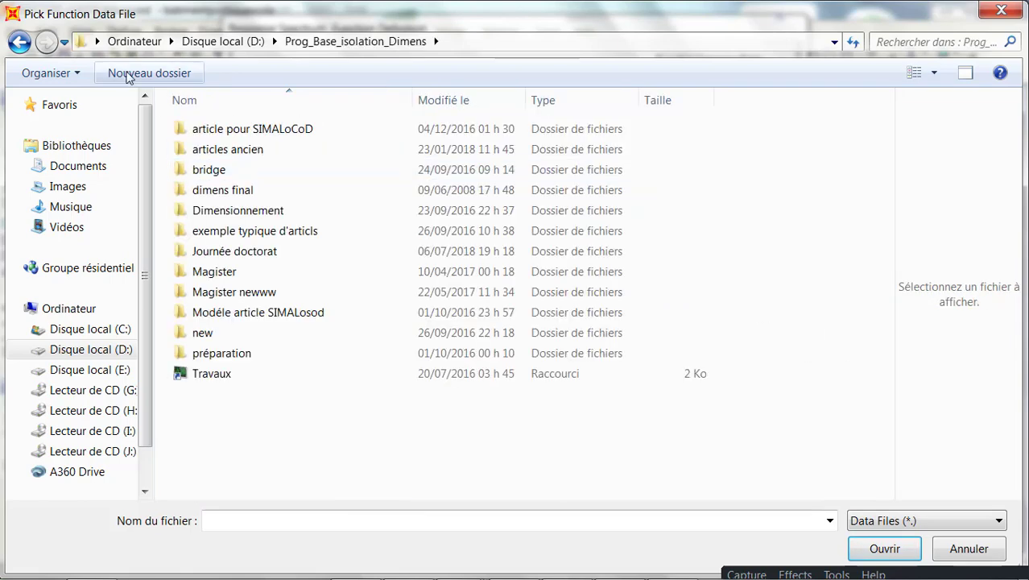
click(19, 41)
Open the Batiment poteaux-poutres folder inside Etude Sap2000, under the projet fin d'étude Master folder.
key(p)
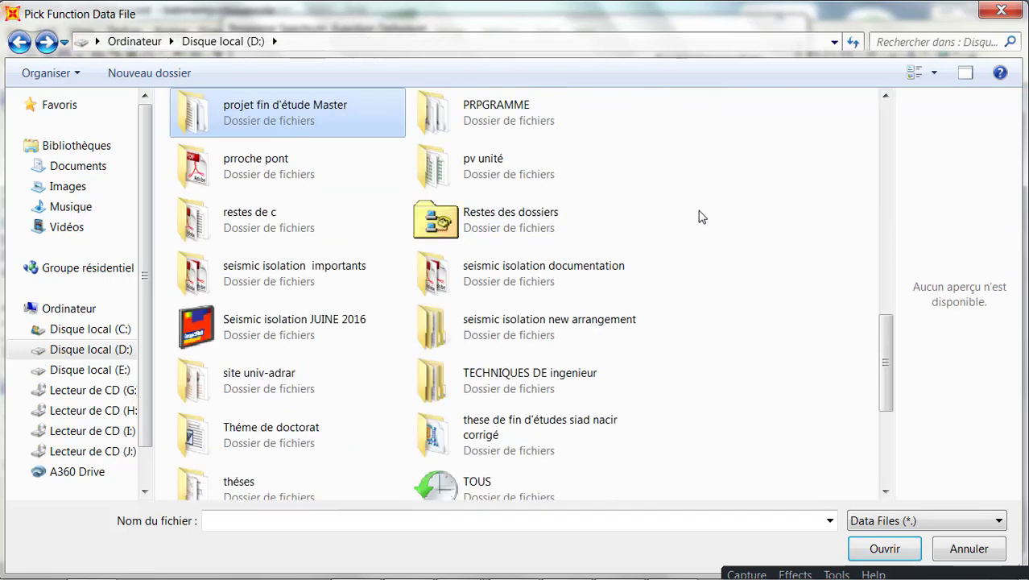
key(p)
double_click(372, 124)
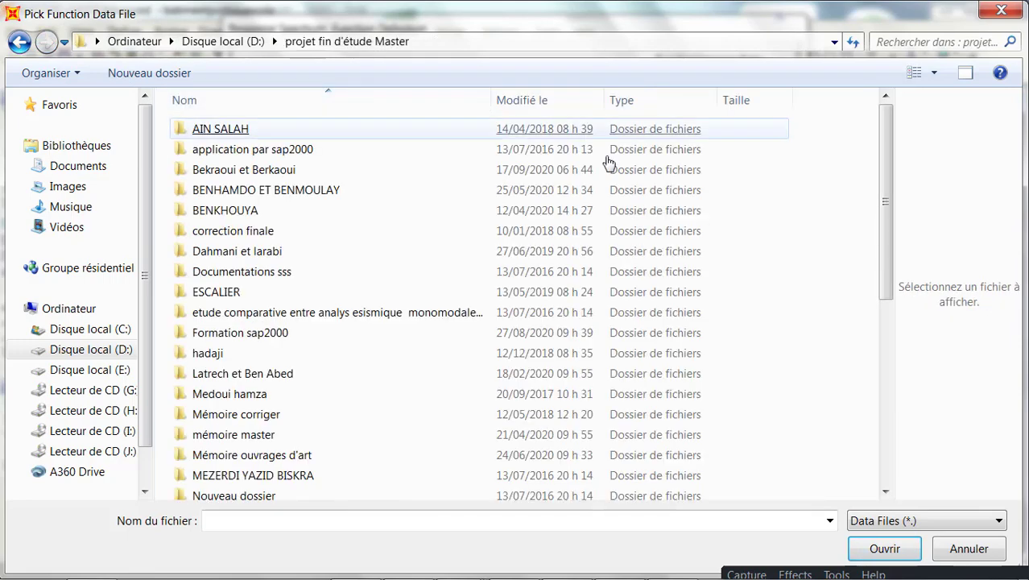
double_click(301, 170)
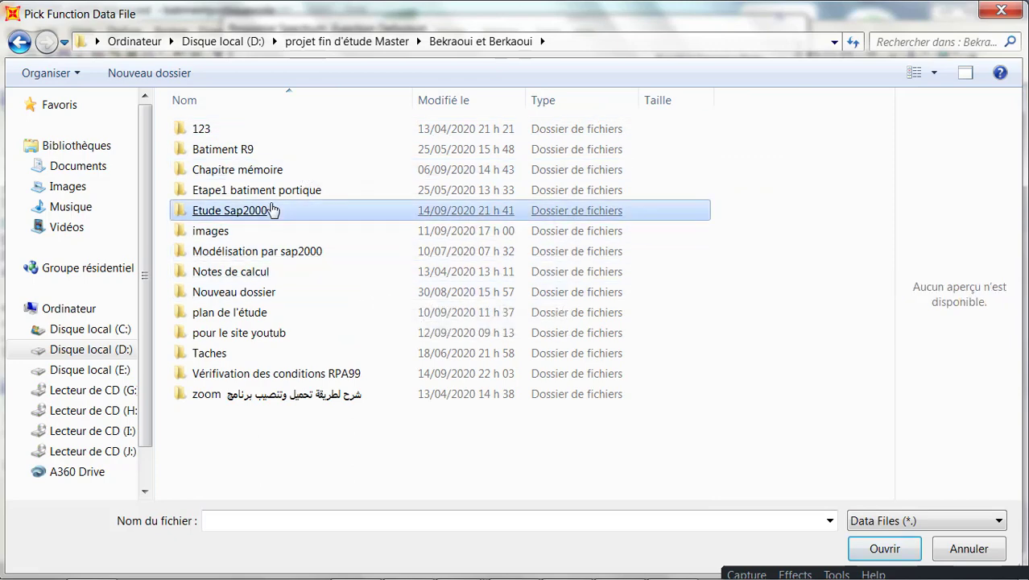
double_click(269, 210)
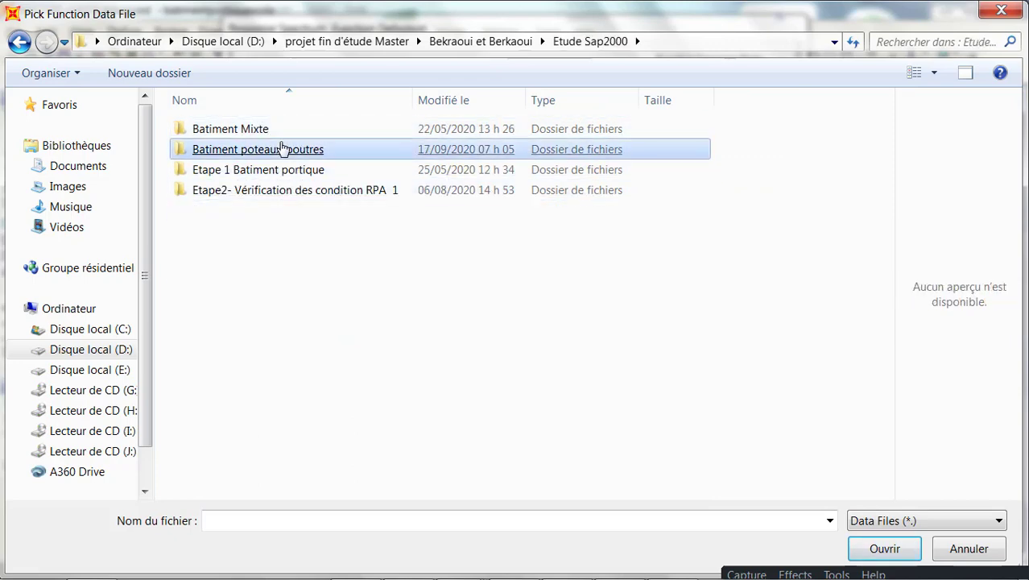
double_click(280, 147)
Show text files, load RPAPVV as the Rpapv function's data file, and accept the response spectrum definitions.
click(930, 520)
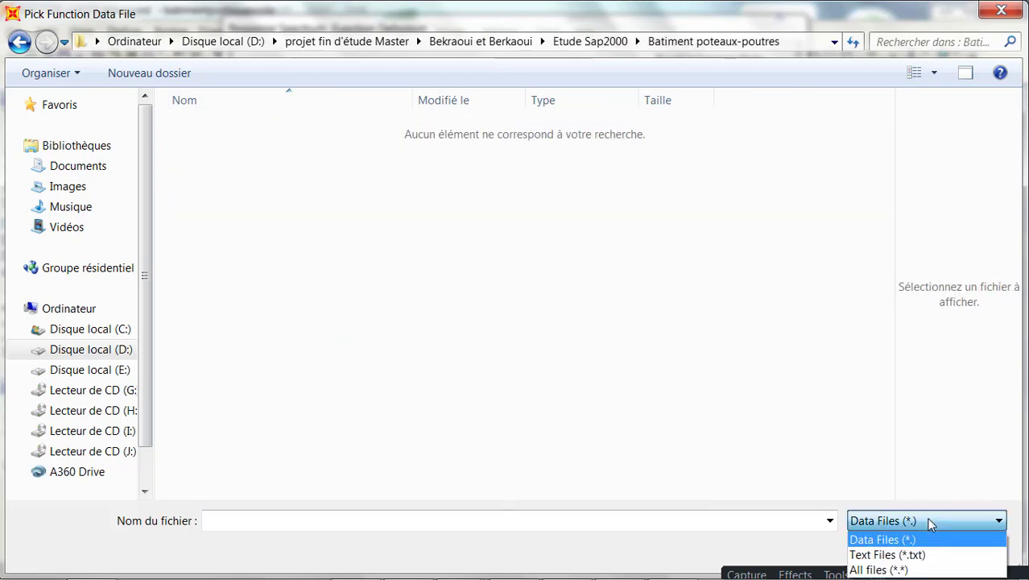
click(912, 554)
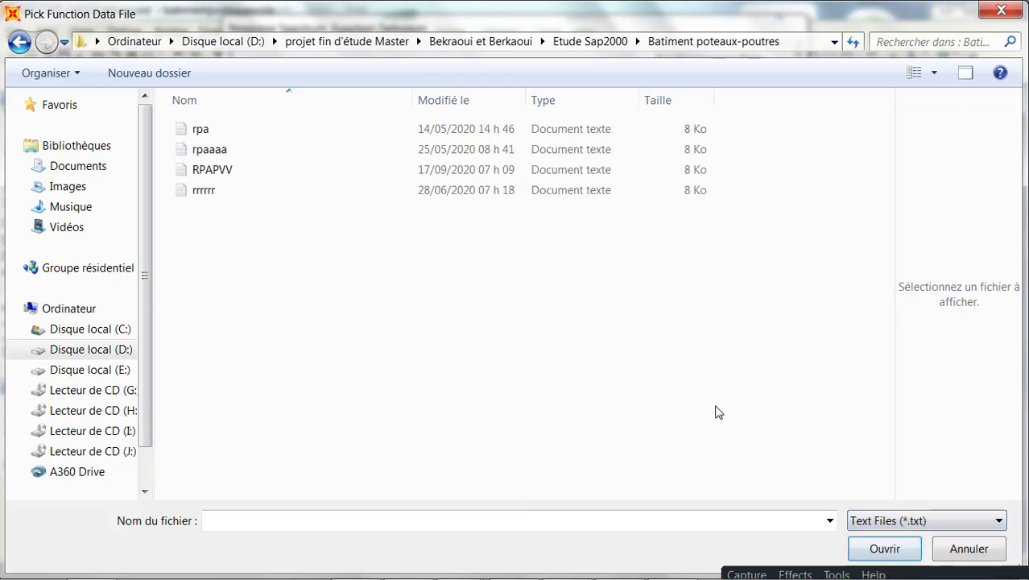
click(249, 170)
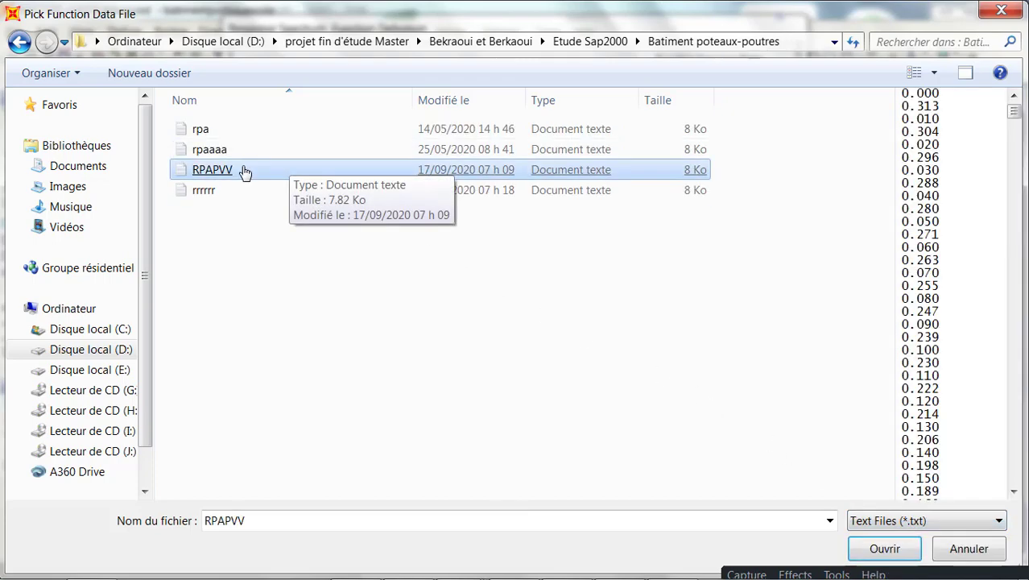
double_click(249, 170)
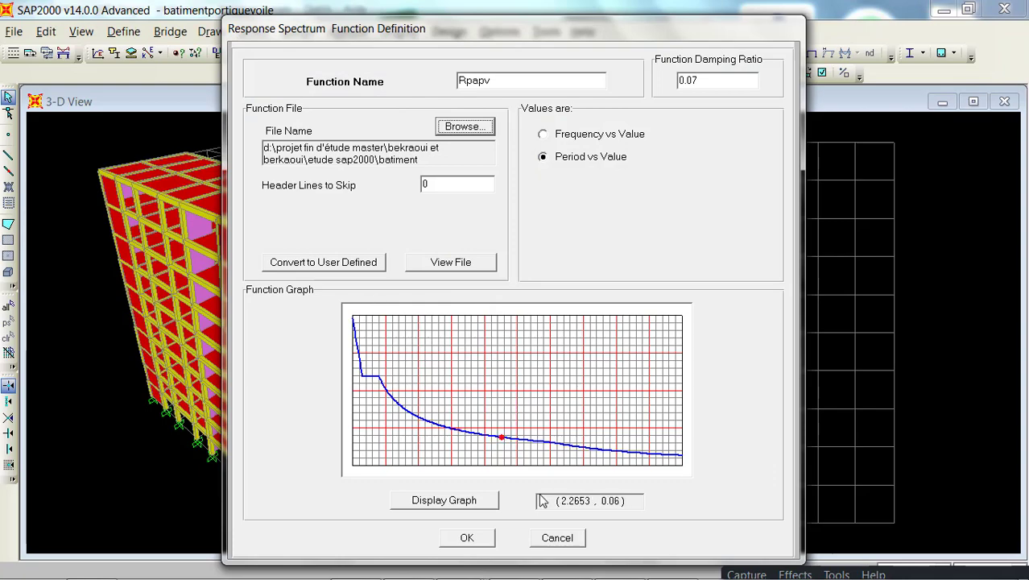
click(467, 538)
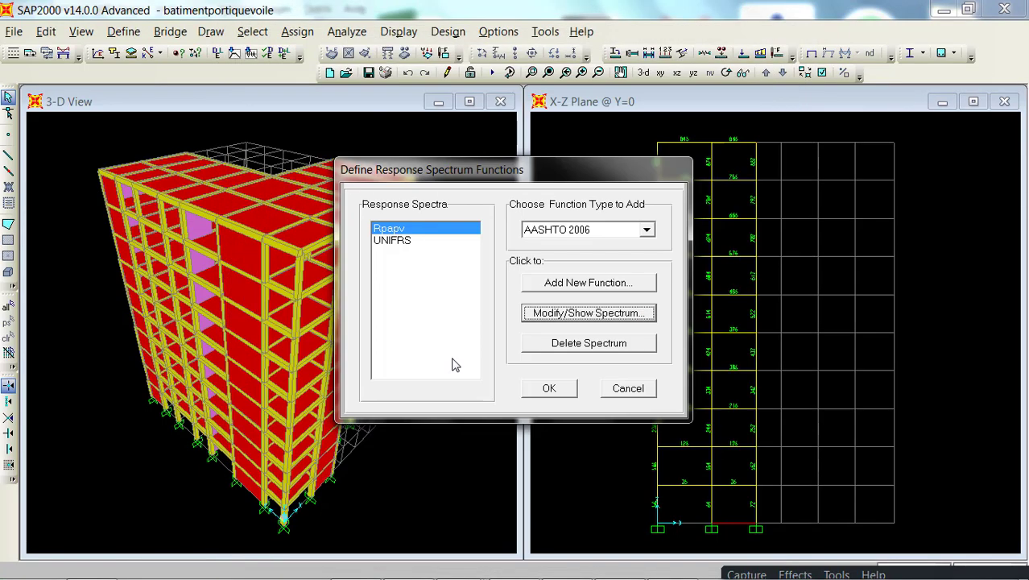
click(549, 389)
Review the spectrum function and scale factor applied in the Ex response spectrum load case.
click(136, 32)
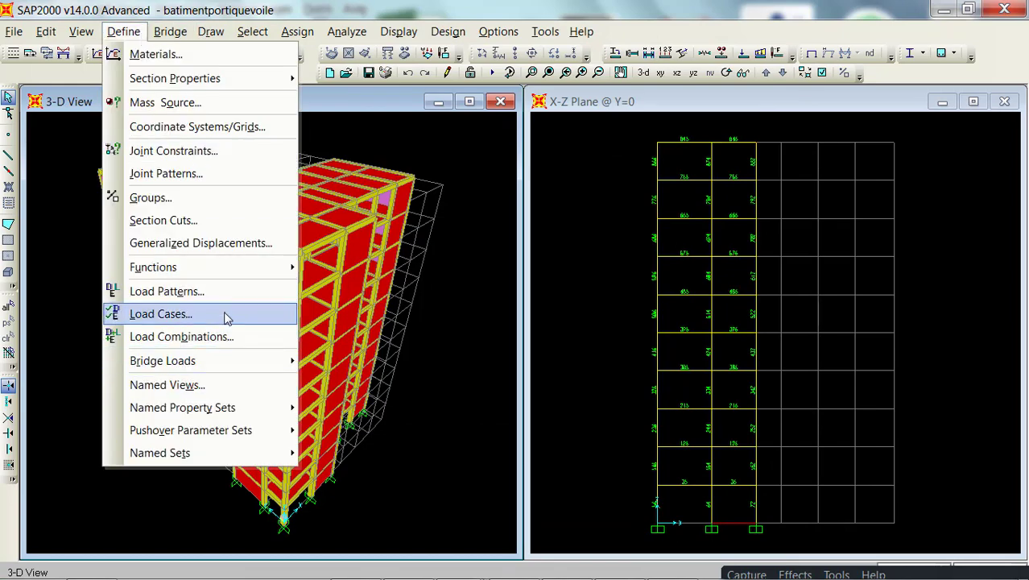
click(161, 314)
click(408, 367)
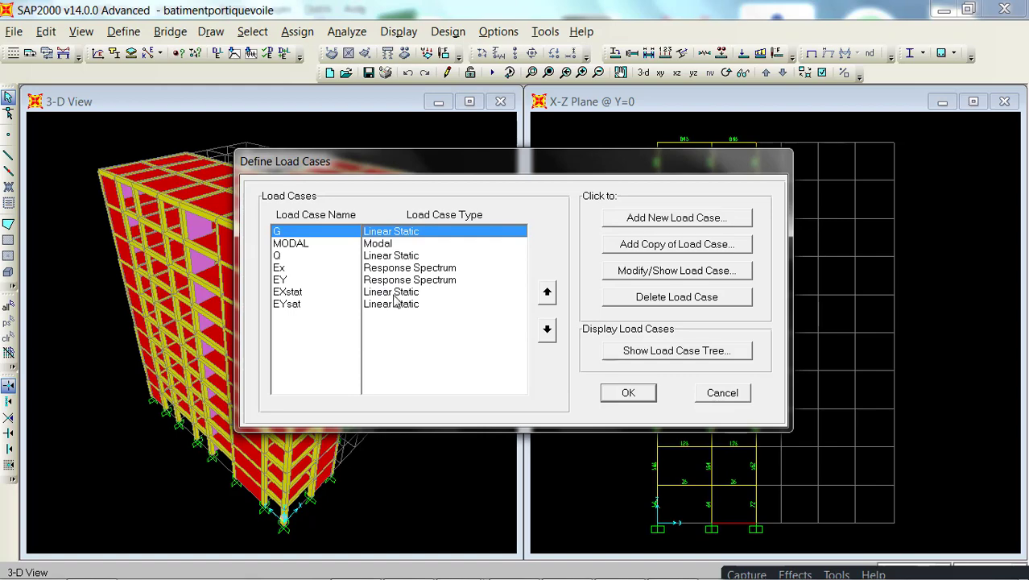
click(304, 268)
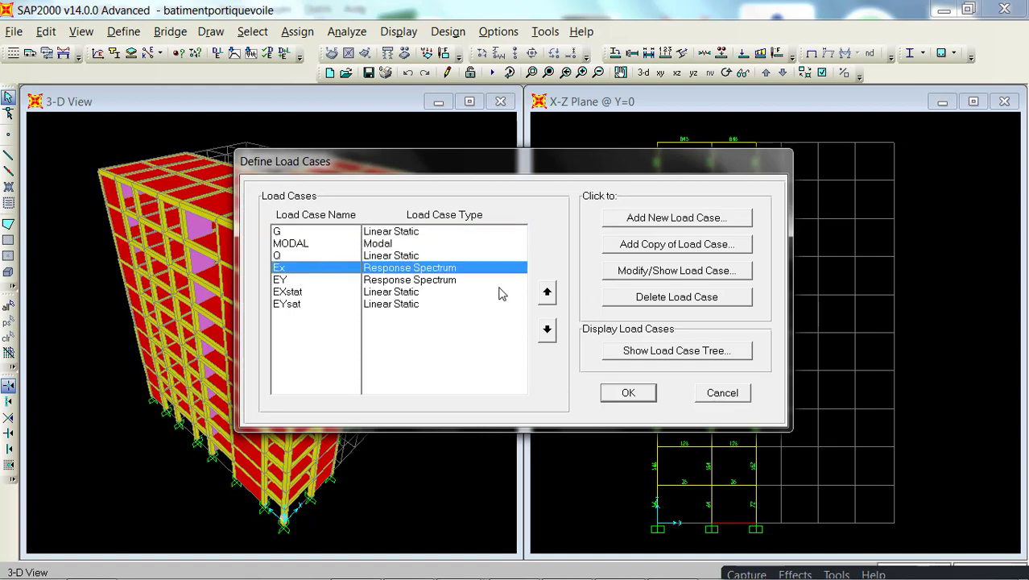
click(672, 270)
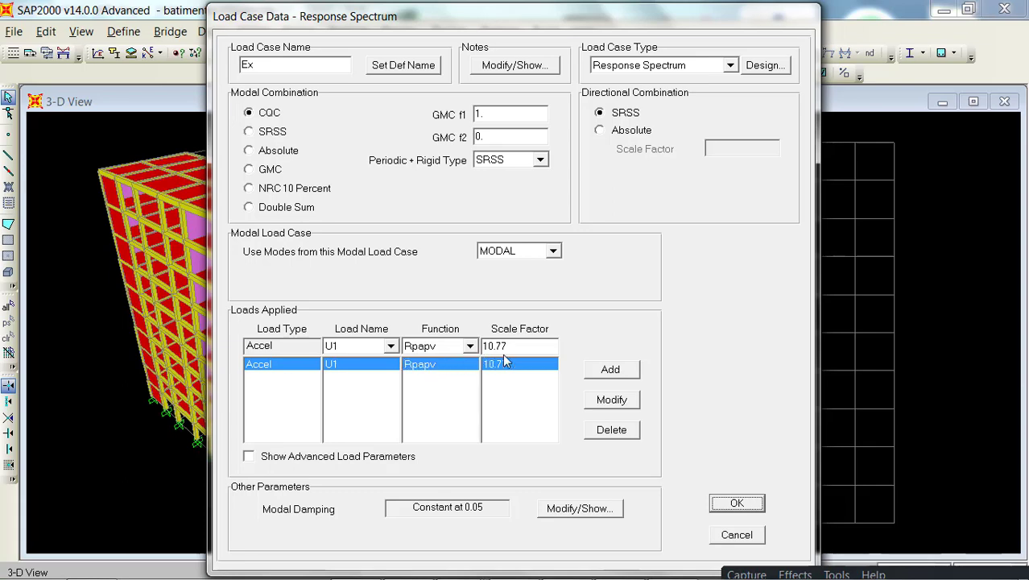
click(738, 502)
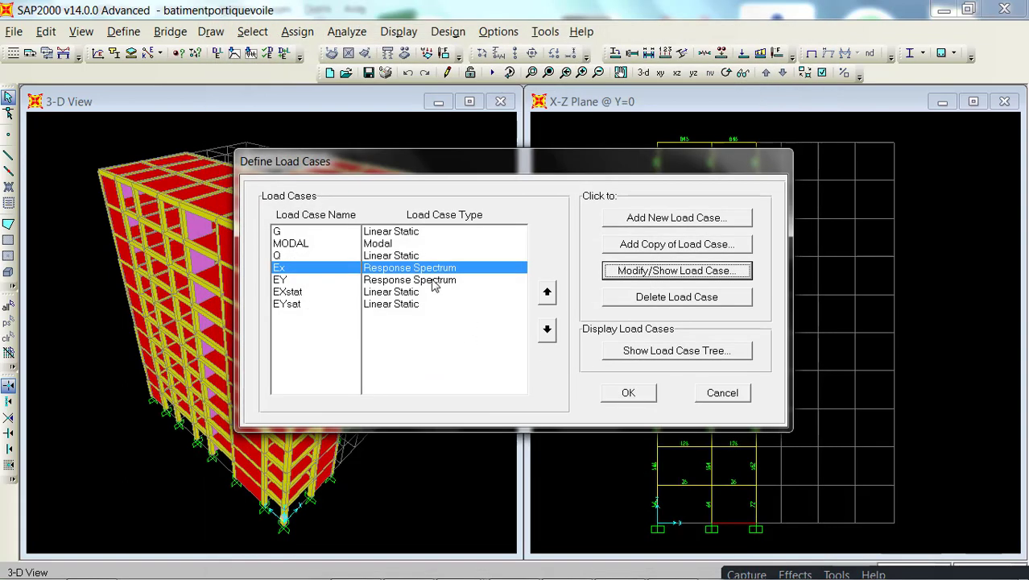
Review the direction, spectrum function and scale factor applied in the EY response spectrum load case, leaving it unmodified.
click(435, 279)
click(654, 274)
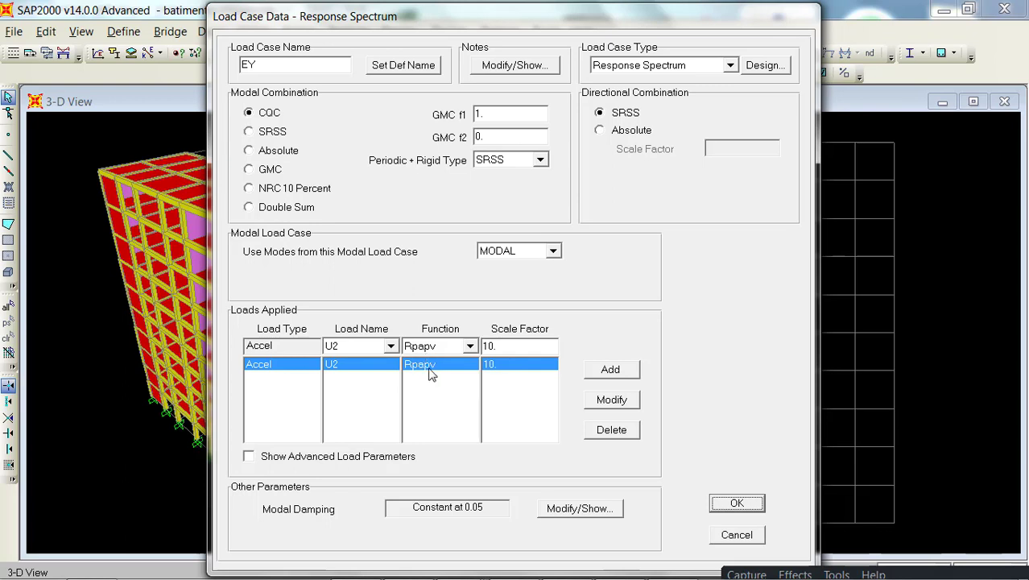
click(470, 347)
click(470, 349)
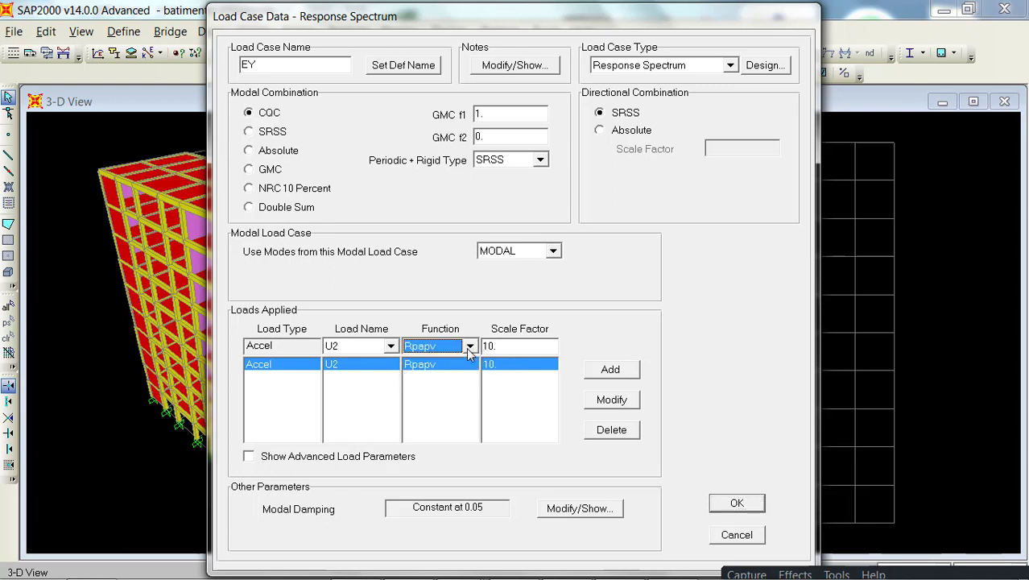
click(469, 347)
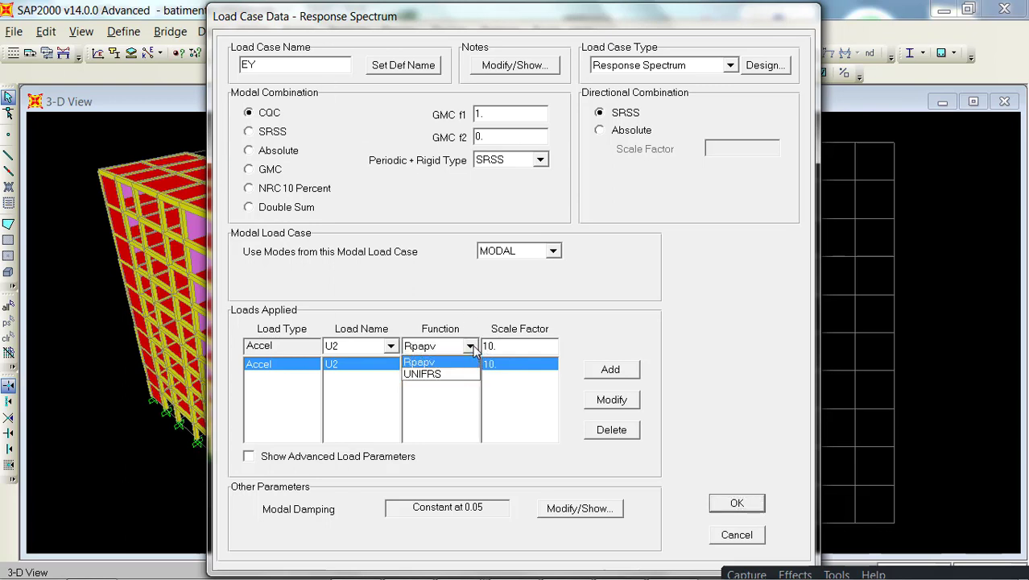
click(429, 361)
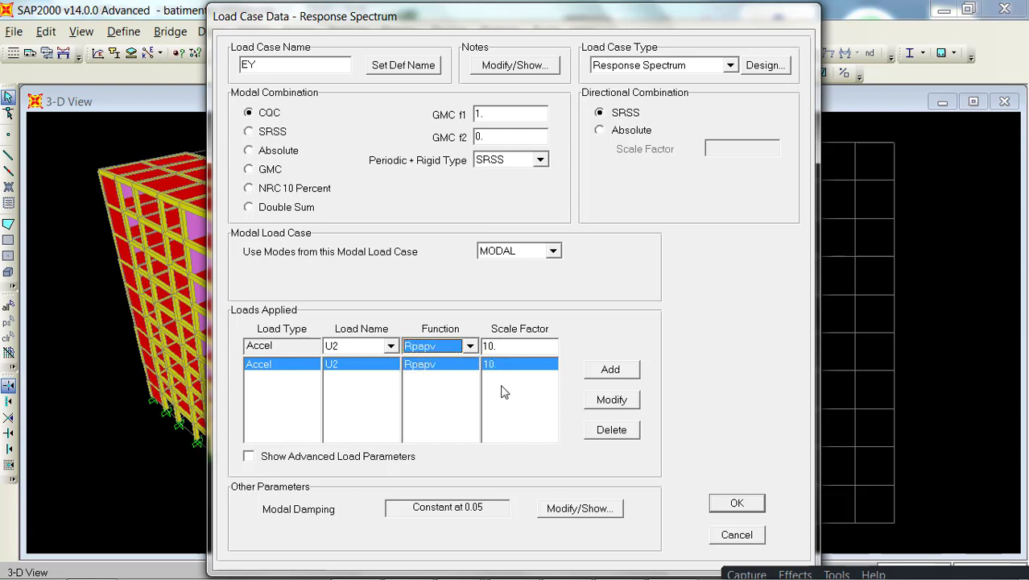
click(741, 508)
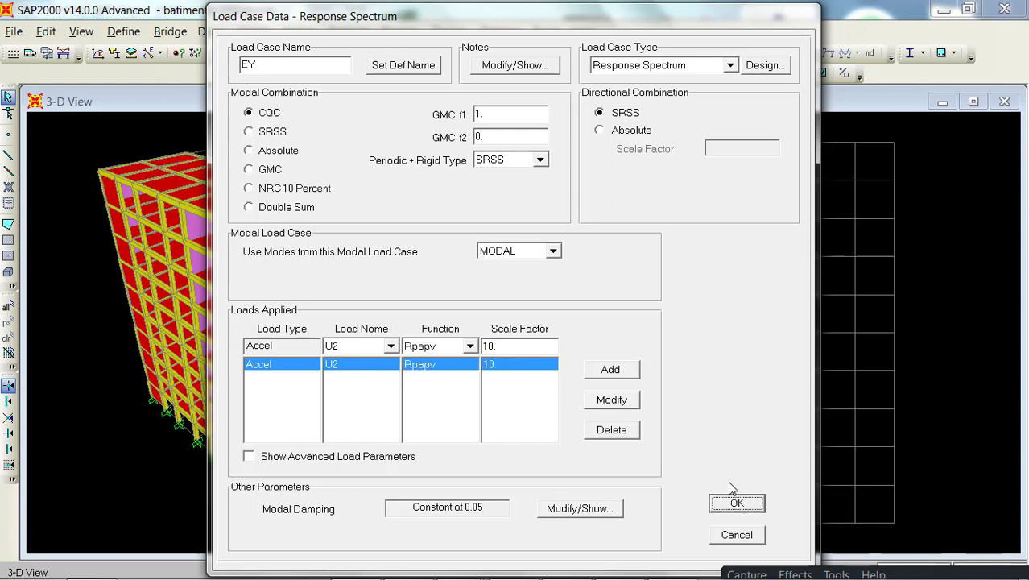
click(734, 503)
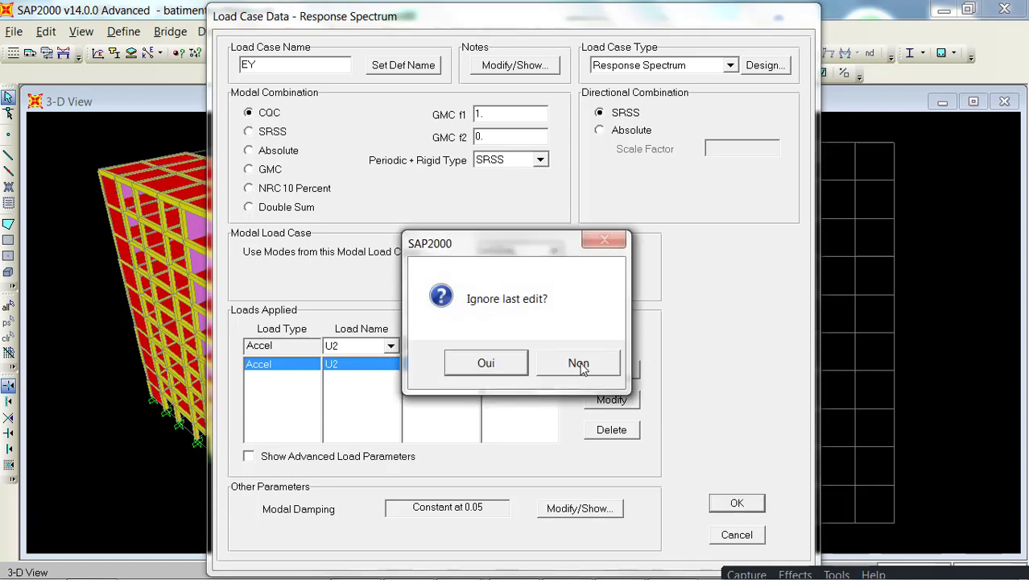
click(580, 363)
click(745, 536)
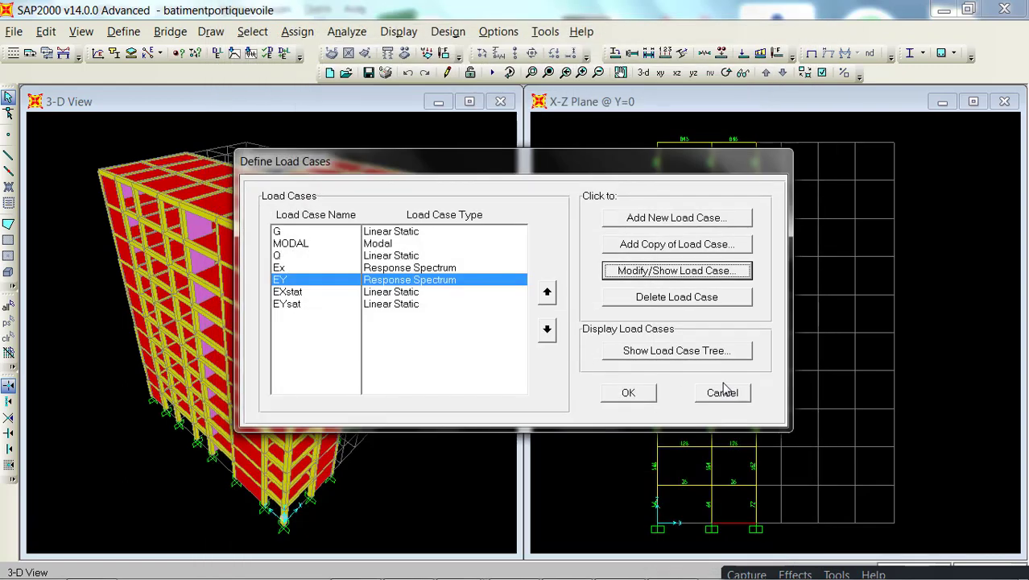
click(724, 397)
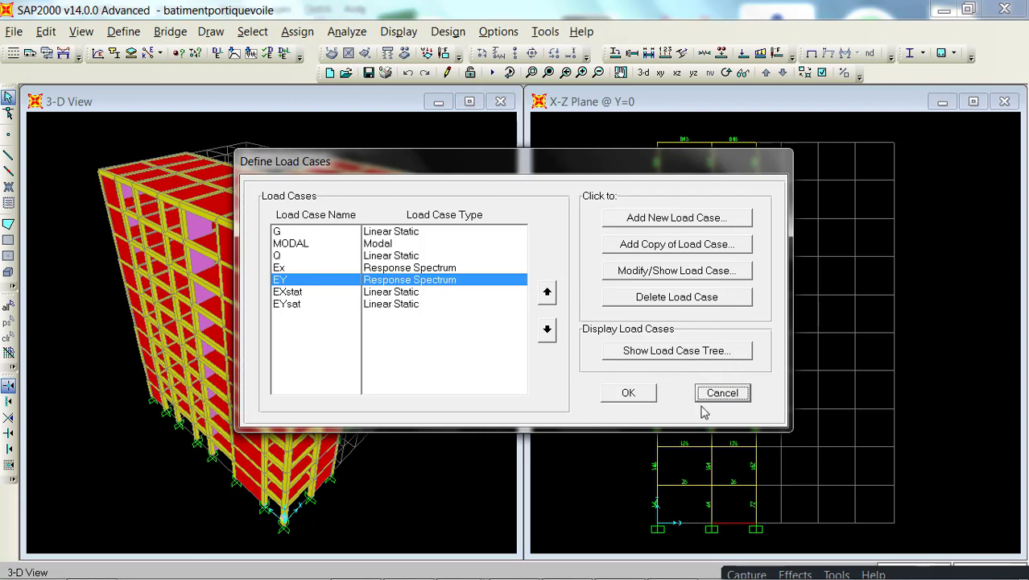
click(648, 394)
Review the EXstat load pattern's lateral seismic settings, including its direction, eccentricity ratio and base shear coefficient.
click(123, 32)
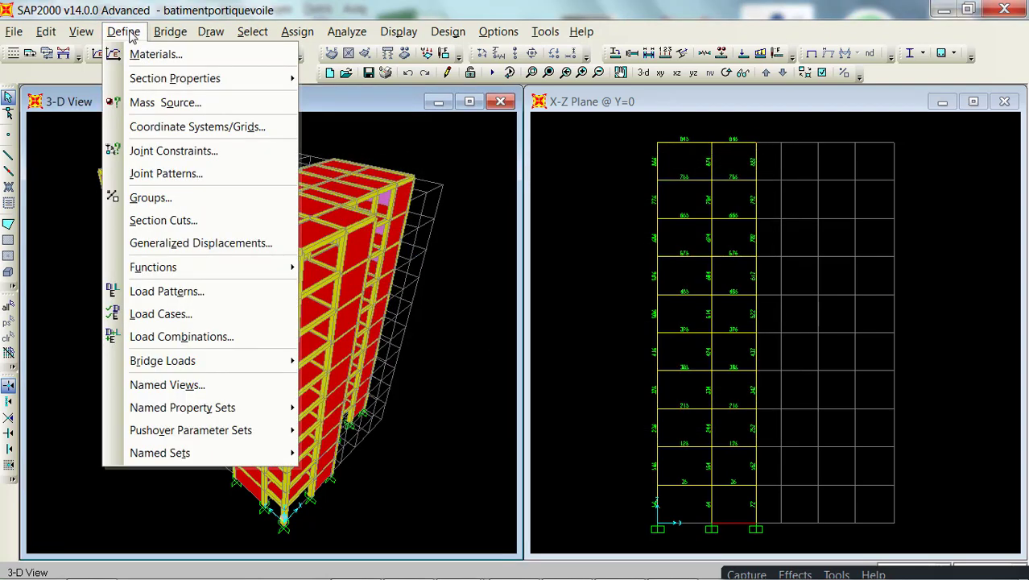
click(249, 293)
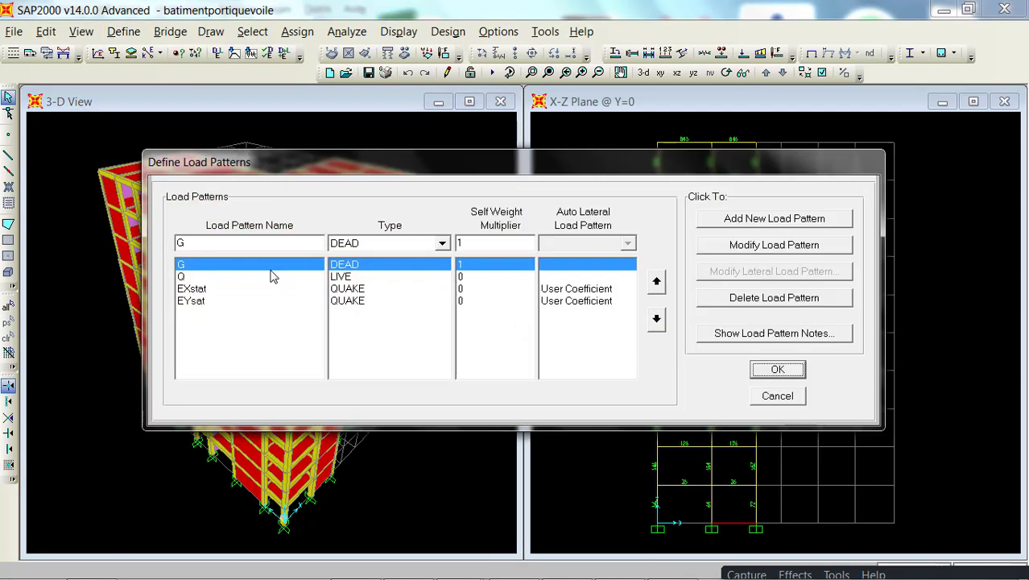
click(216, 289)
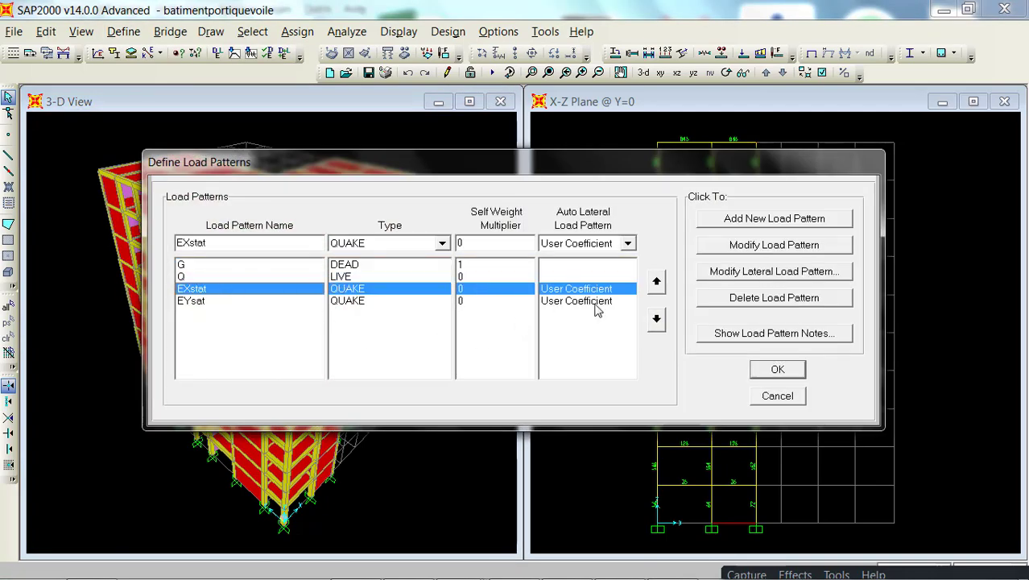
click(758, 273)
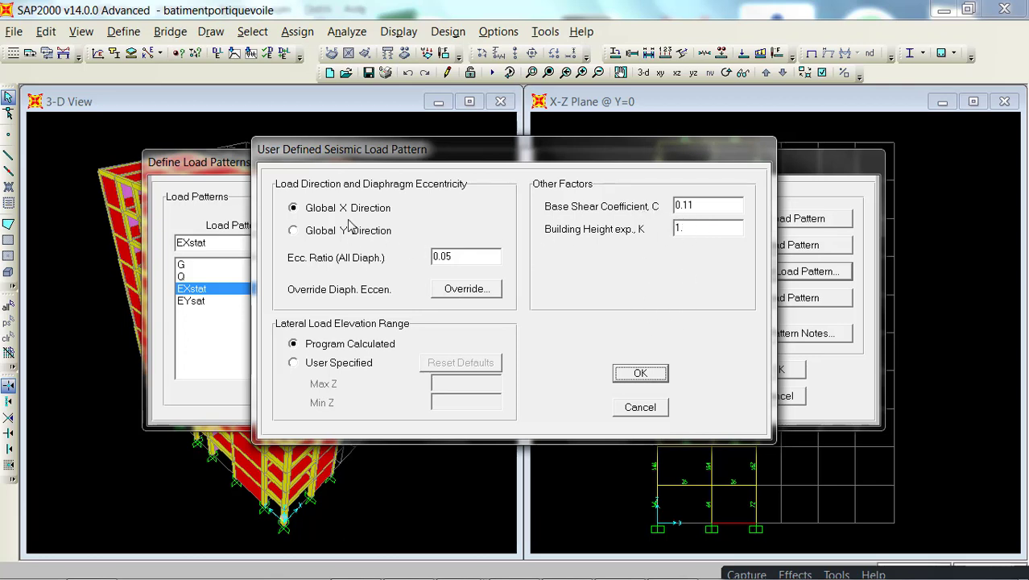
click(651, 372)
Review the EYsat load pattern's direction, eccentricity and base shear coefficient, and accept the load pattern definitions.
click(270, 303)
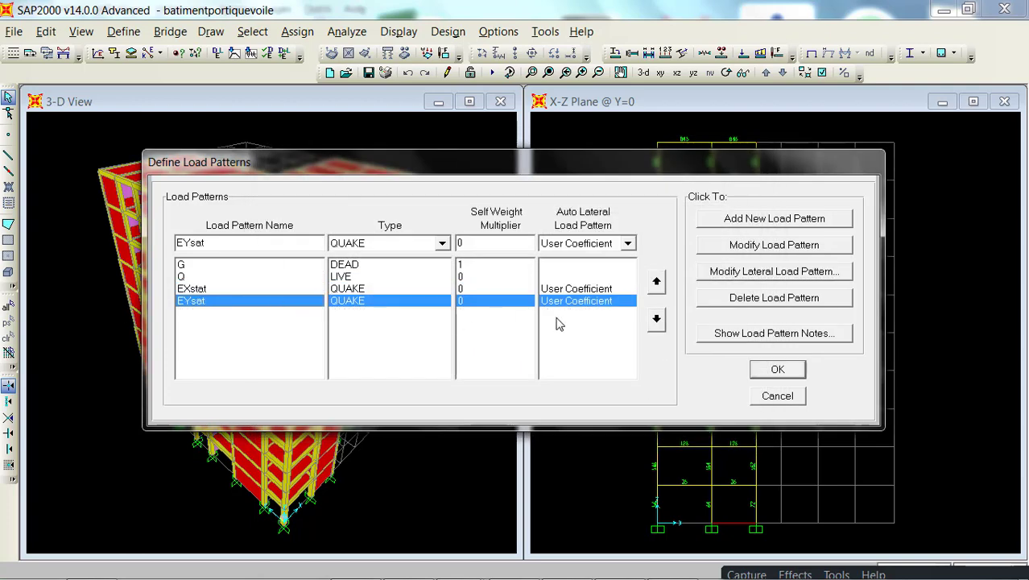
click(761, 272)
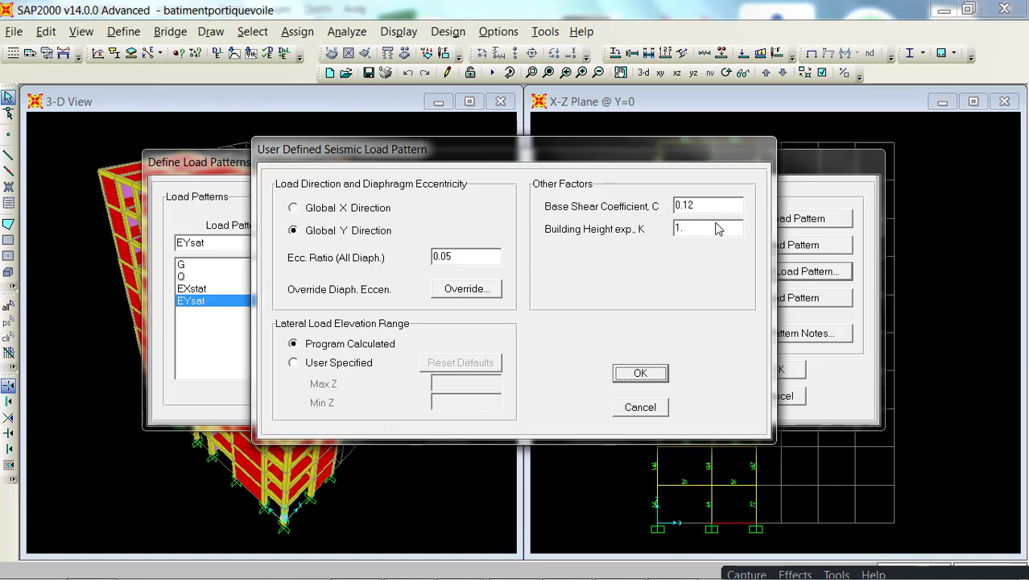
click(652, 376)
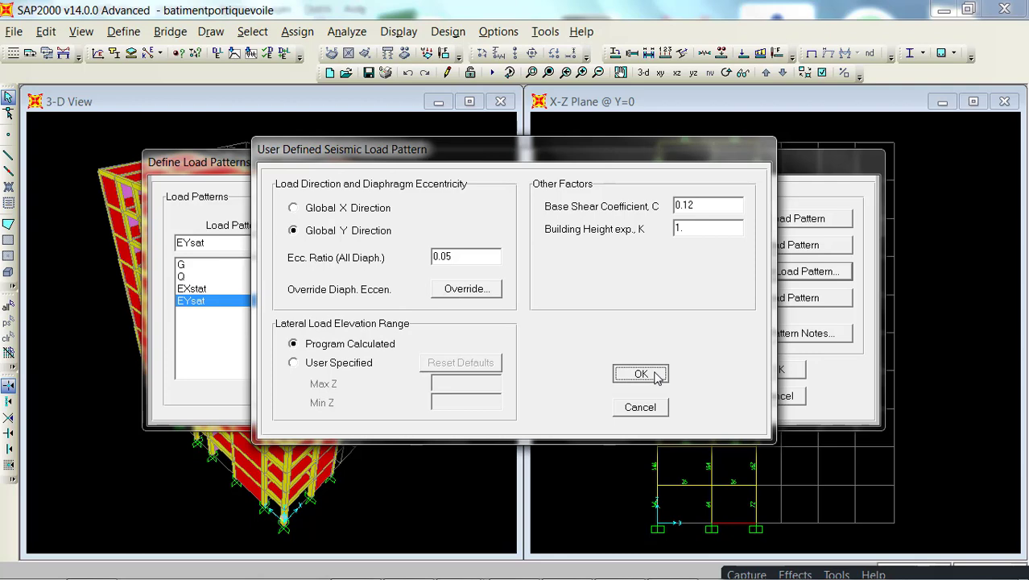
click(641, 374)
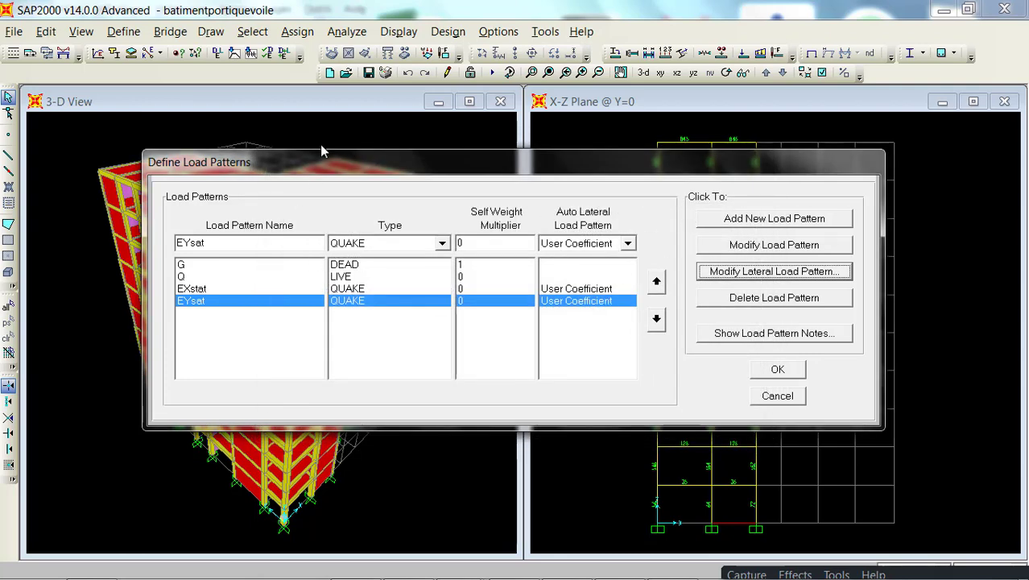
click(786, 369)
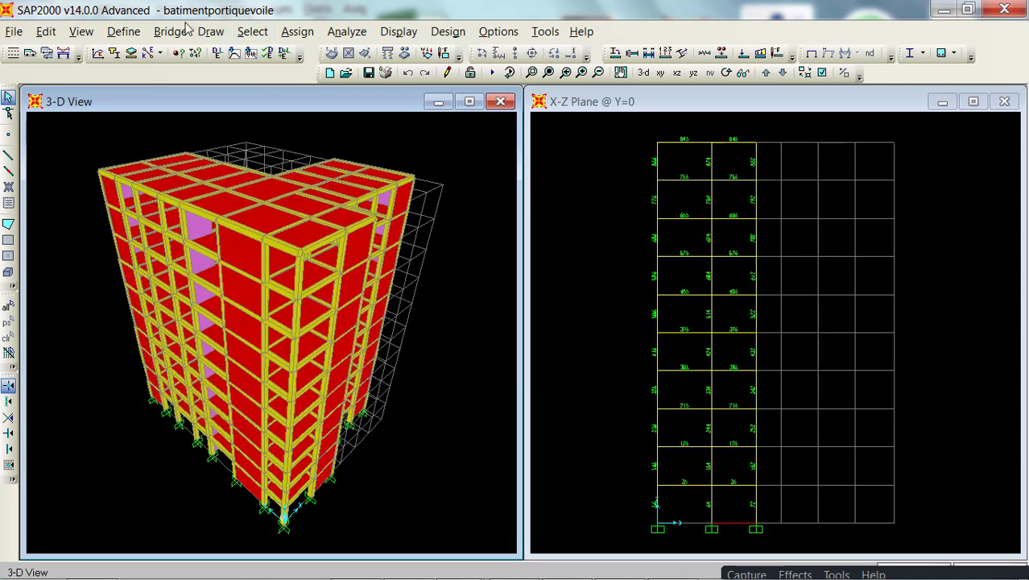
Check the load pattern and scale factor applied in the EXstat linear static load case.
click(144, 32)
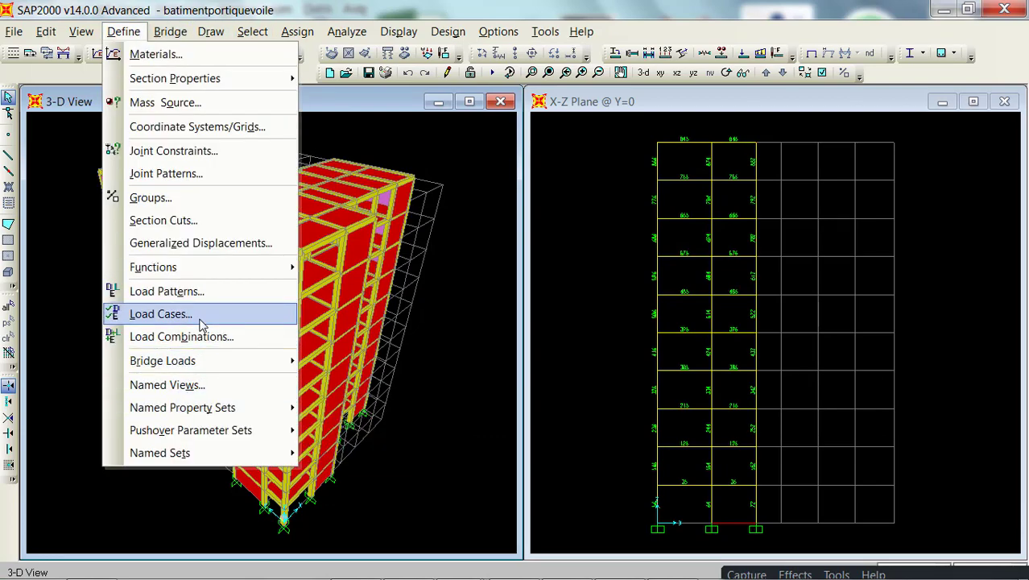
click(161, 314)
click(290, 291)
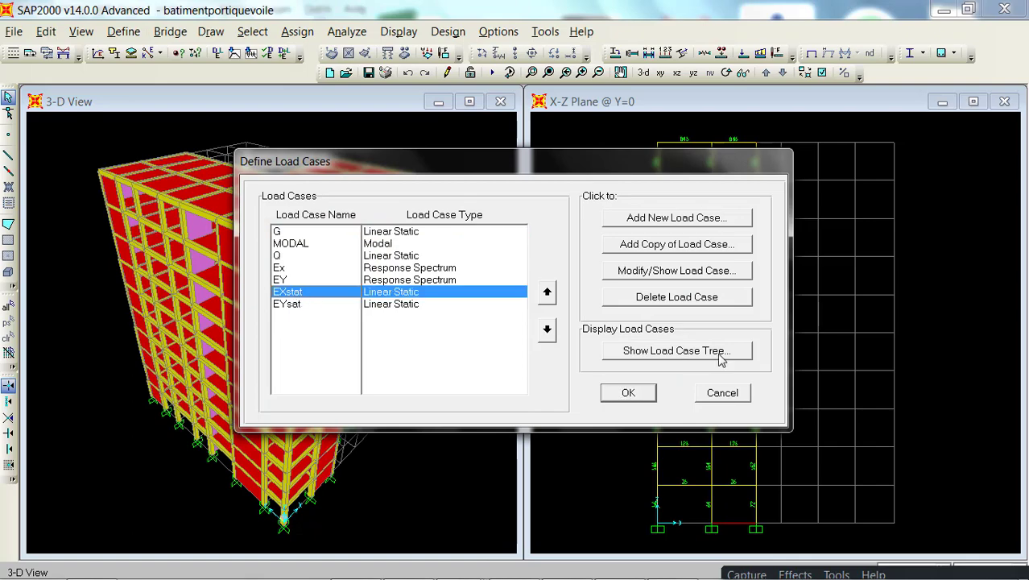
click(674, 271)
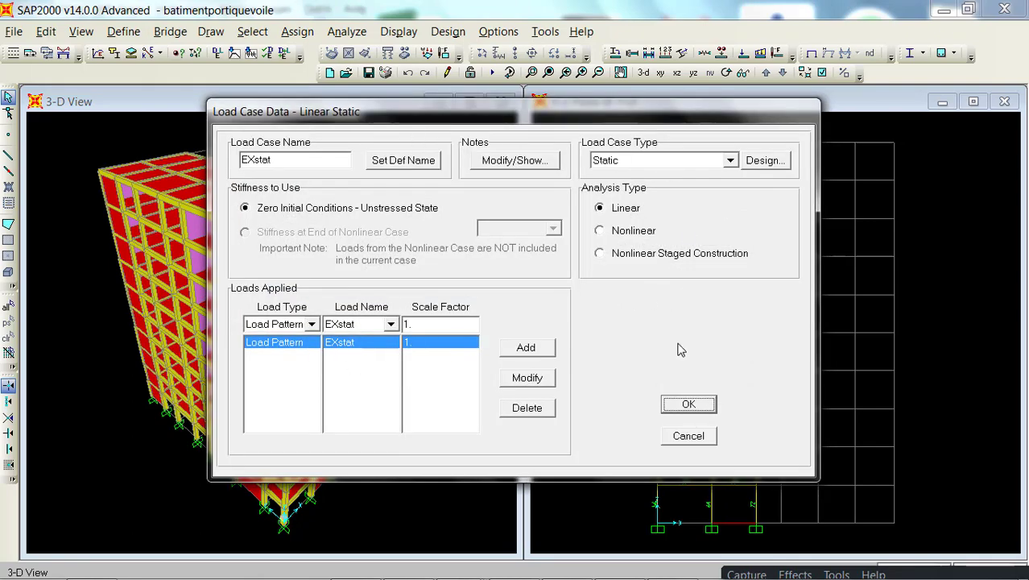
click(689, 405)
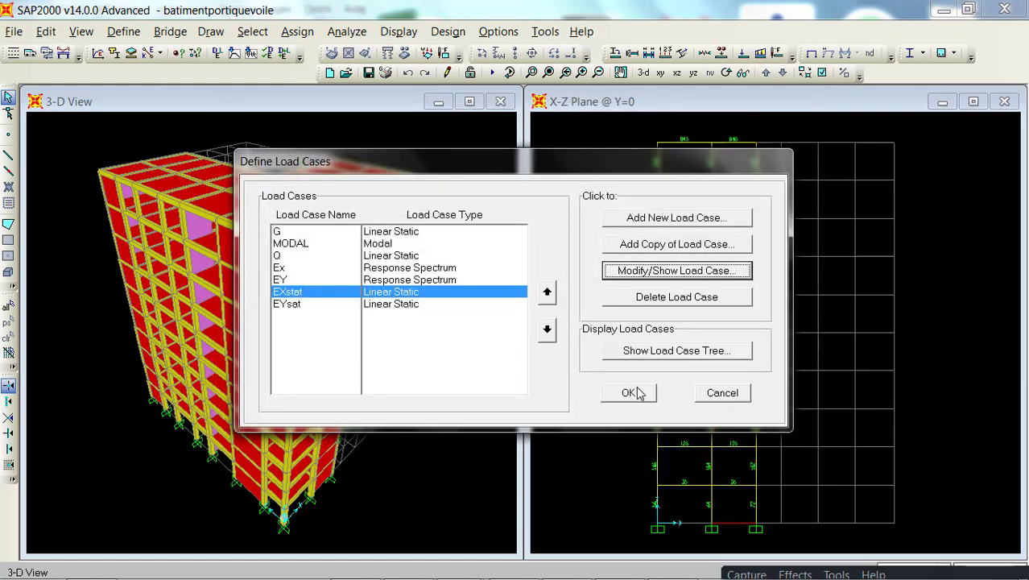
click(632, 392)
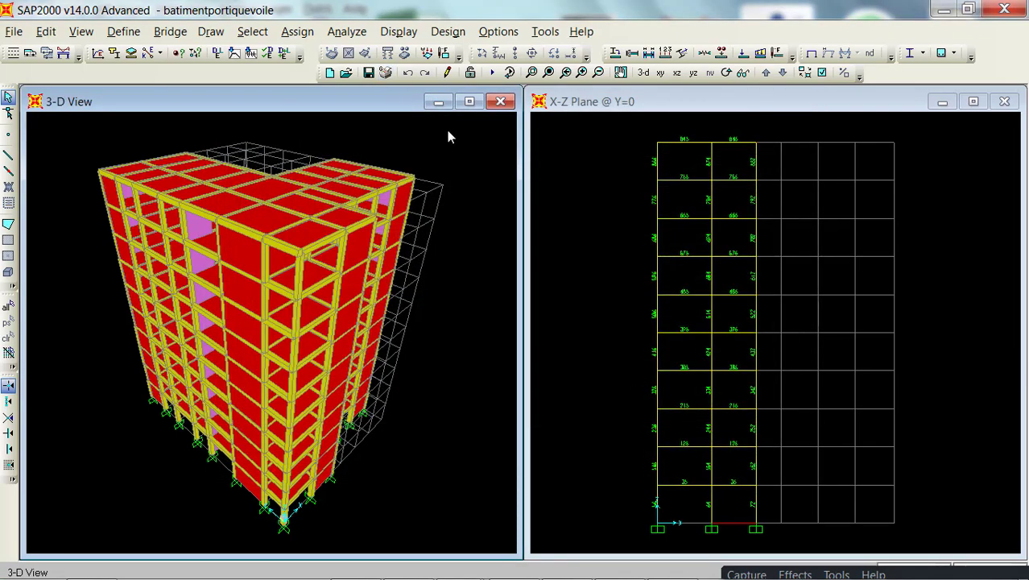
Check the load pattern and scale factor applied in the EYsat linear static load case.
click(124, 31)
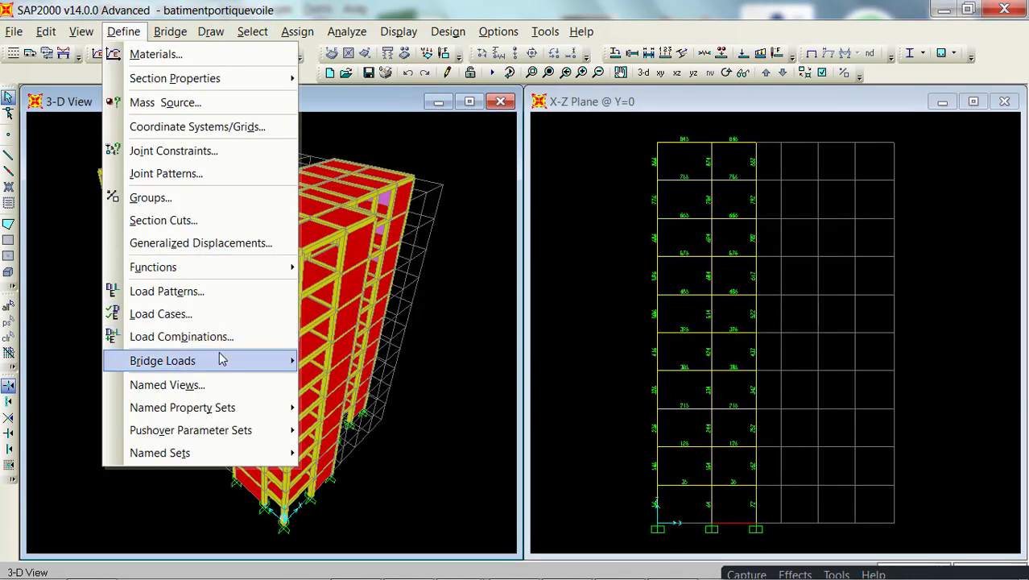
click(221, 314)
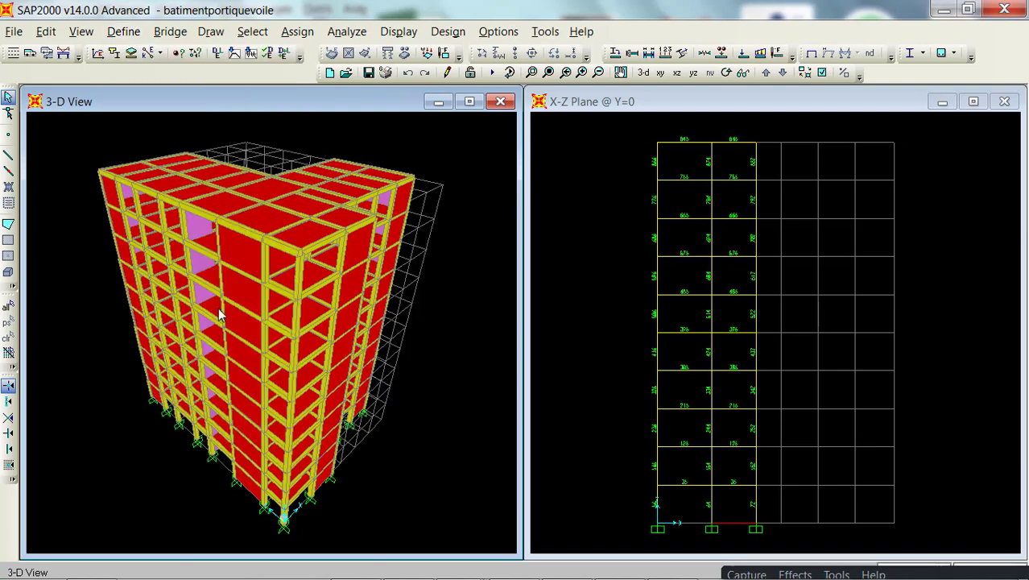
click(317, 305)
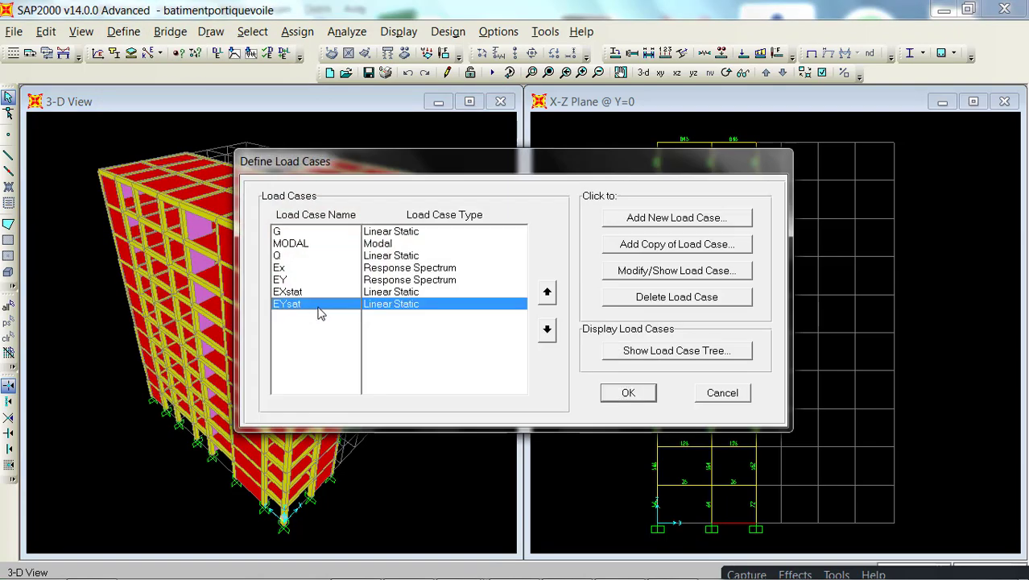
click(687, 273)
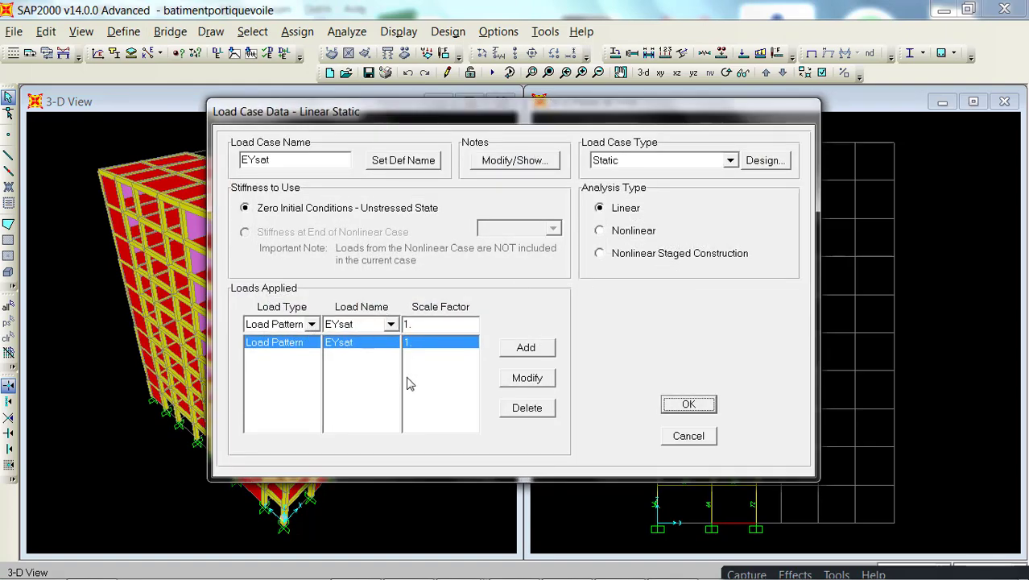
click(691, 405)
click(638, 390)
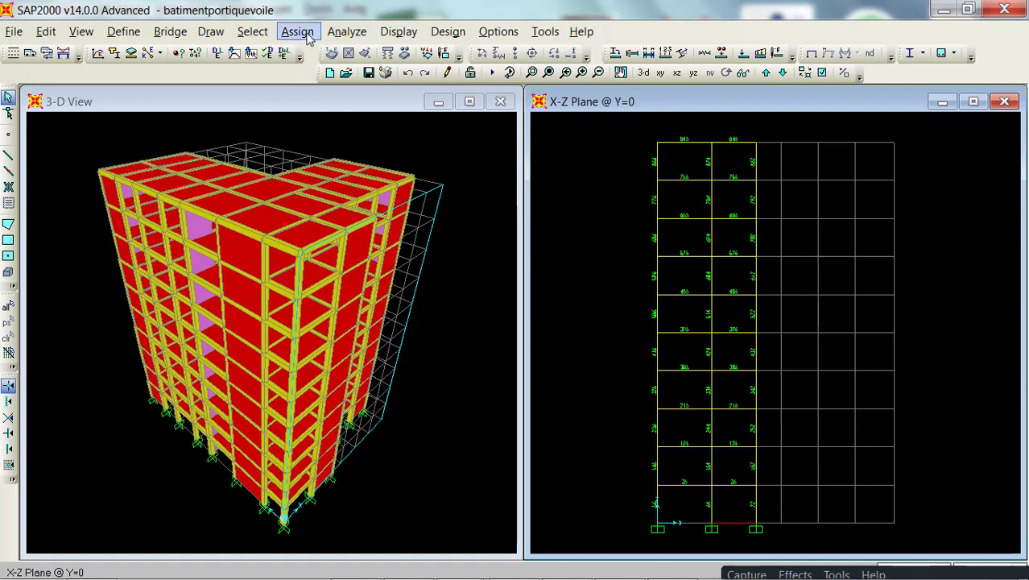
Set the analysis degrees of freedom to Space Frame and accept the analysis options.
click(331, 35)
click(367, 61)
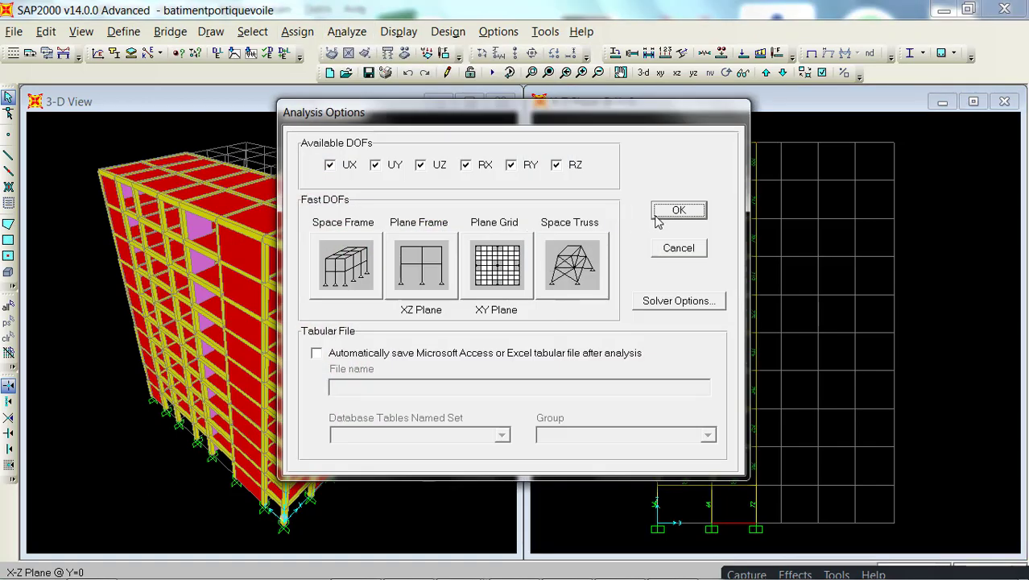
click(330, 254)
click(678, 211)
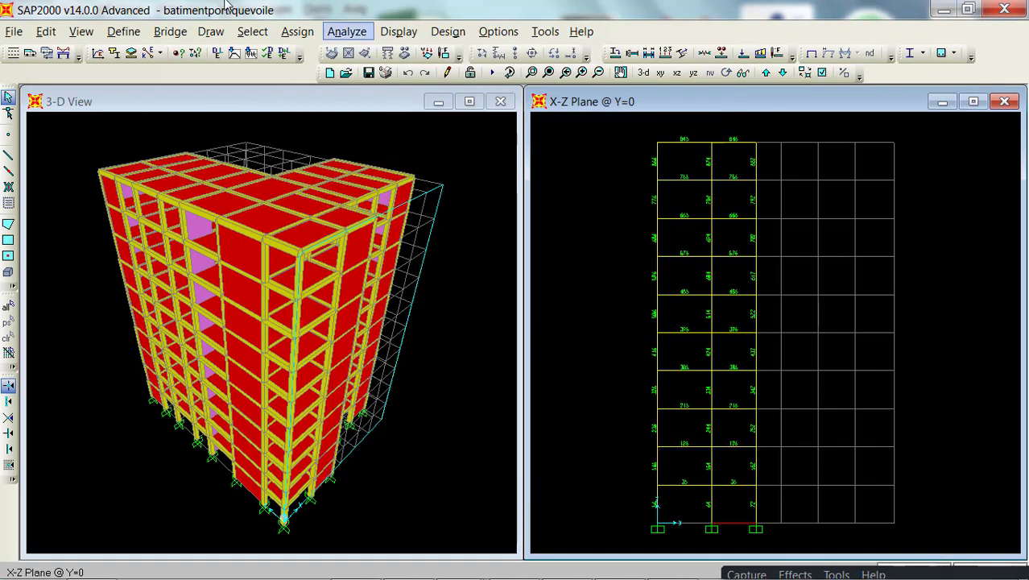
Run the analysis for all load cases, dismiss the completed analysis reports, and make the 3-D view active.
click(297, 31)
mouse_move(347, 32)
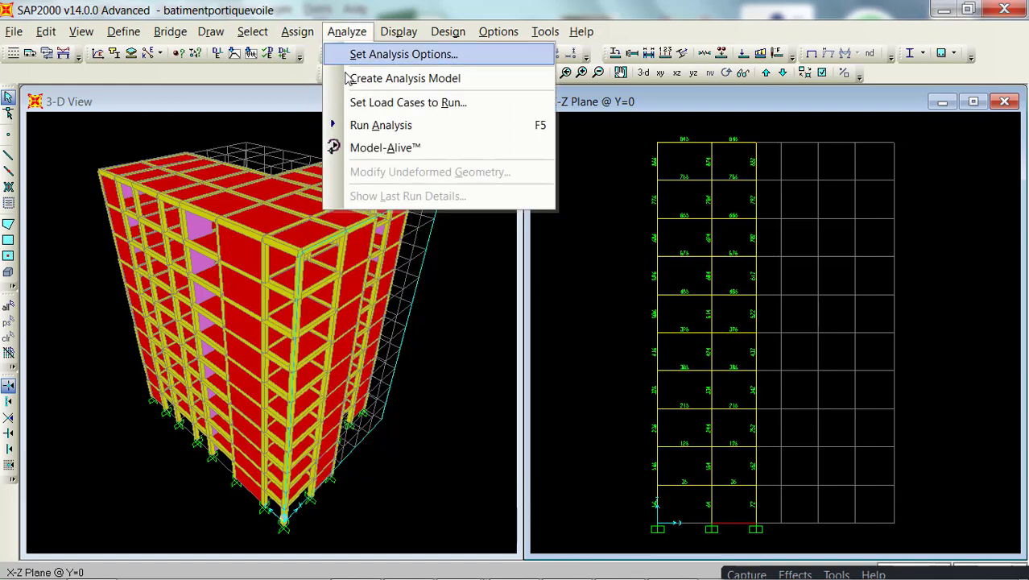
click(380, 125)
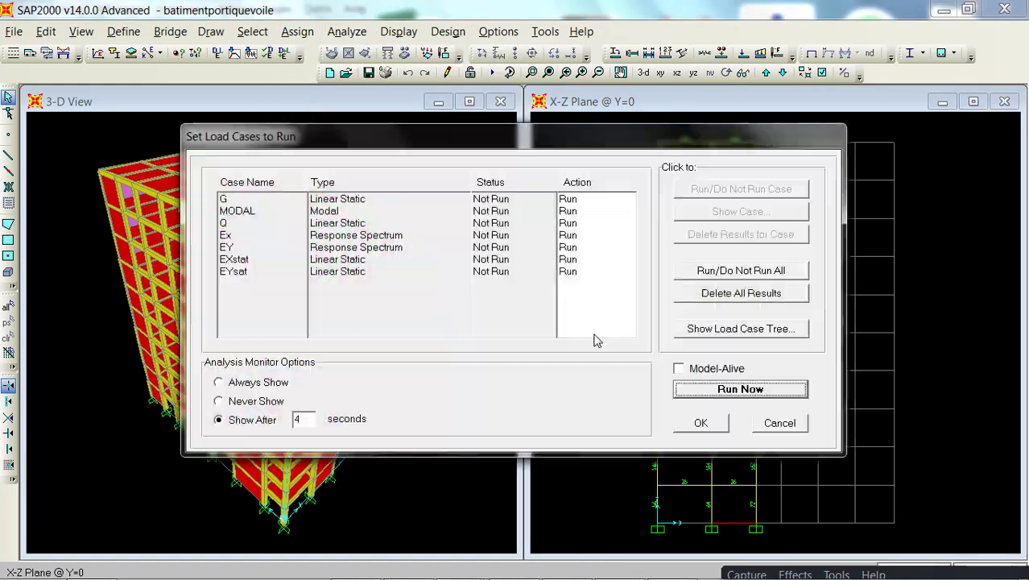
click(731, 389)
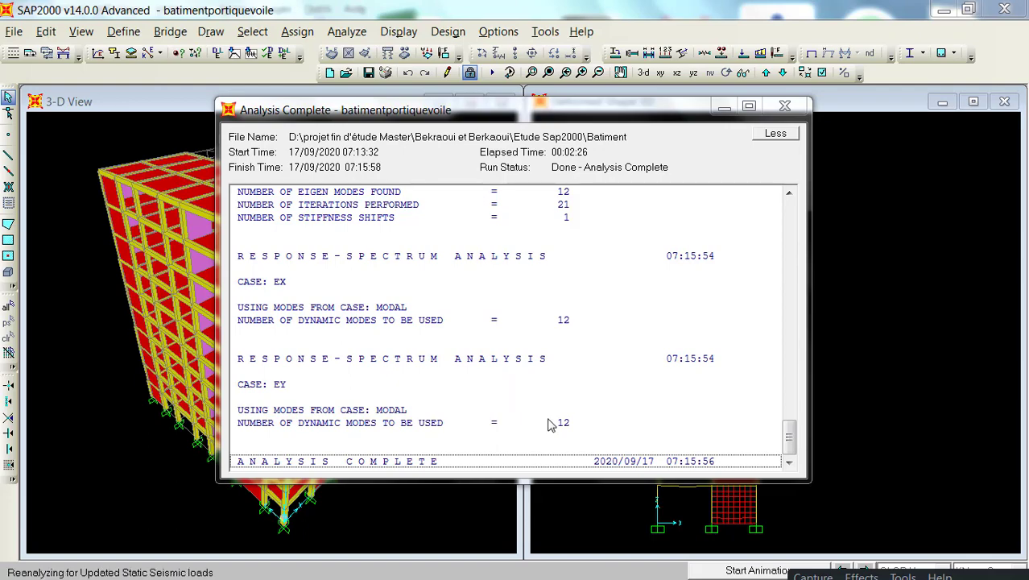
click(785, 107)
click(785, 108)
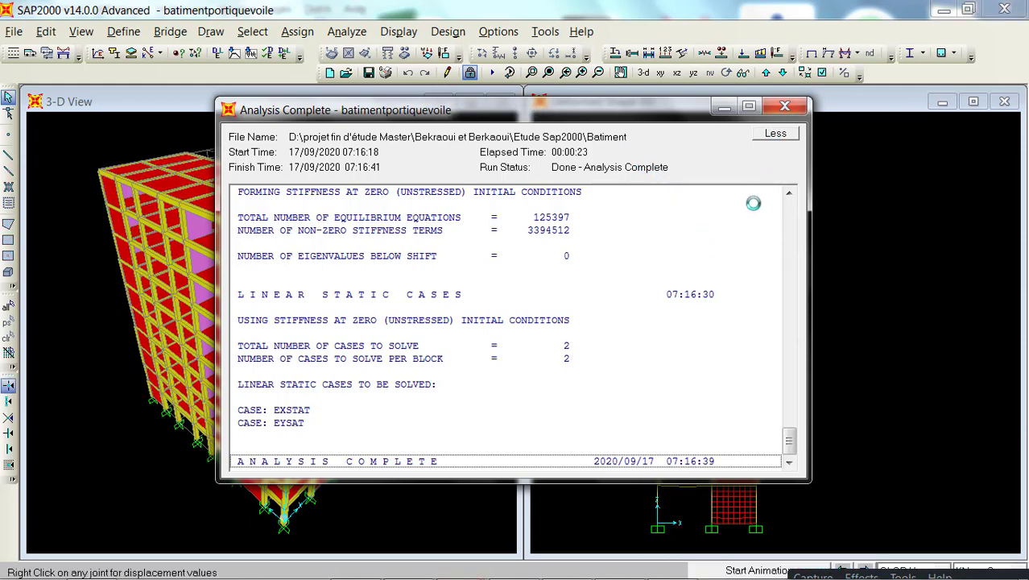
click(784, 106)
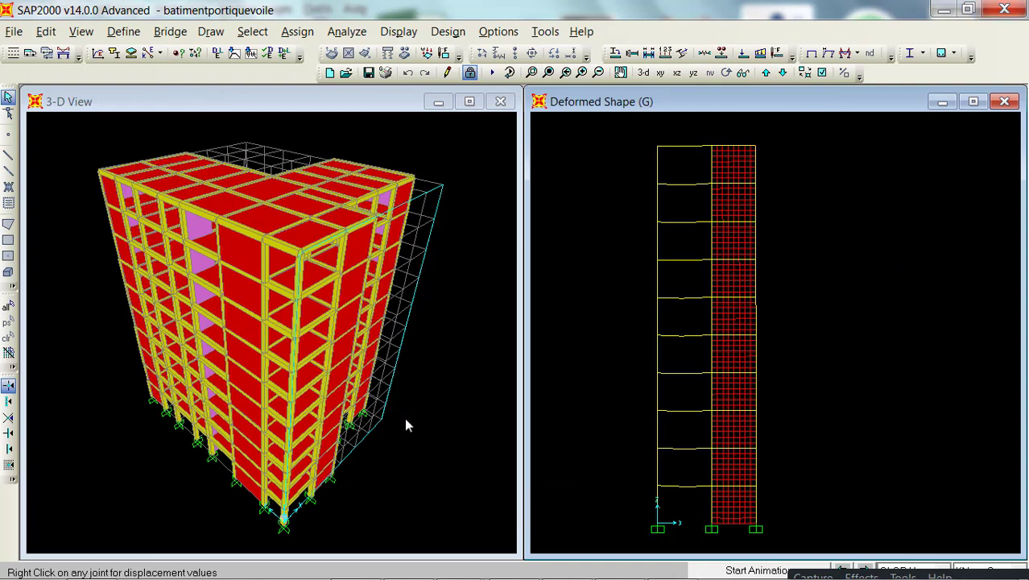
click(424, 390)
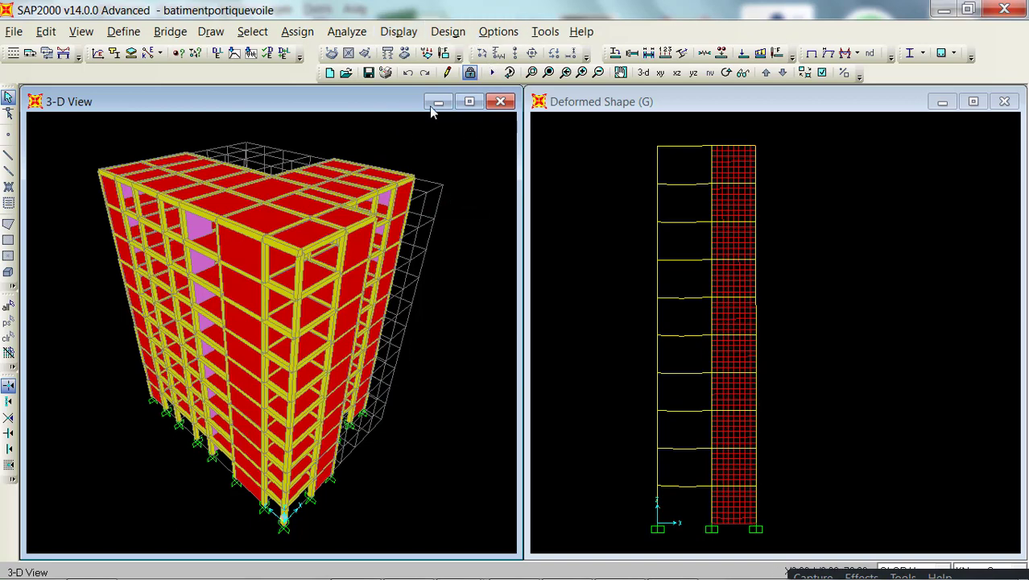
Display the deformed shape for the MODAL case in the 3-D view.
click(406, 31)
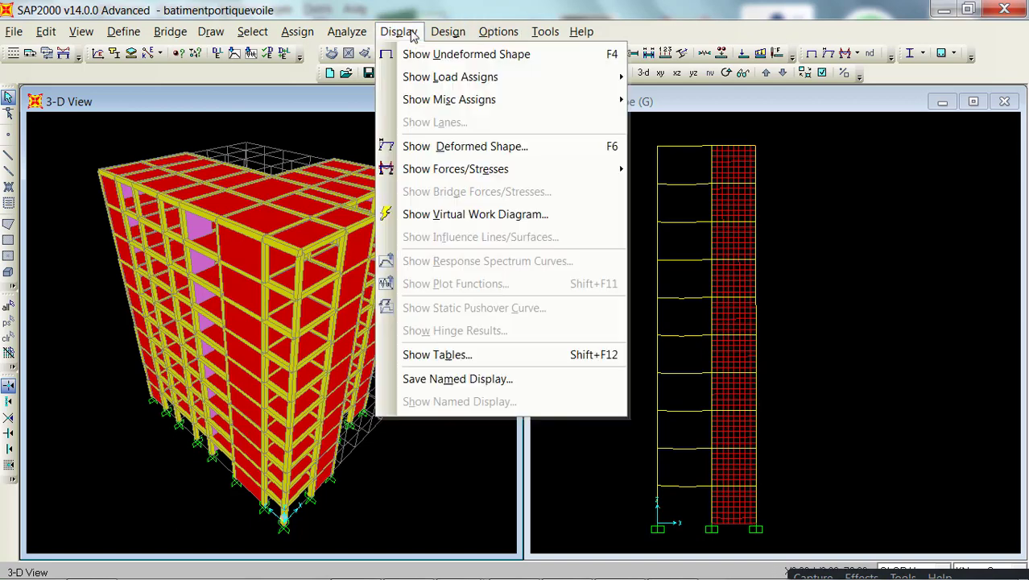
click(461, 153)
click(576, 71)
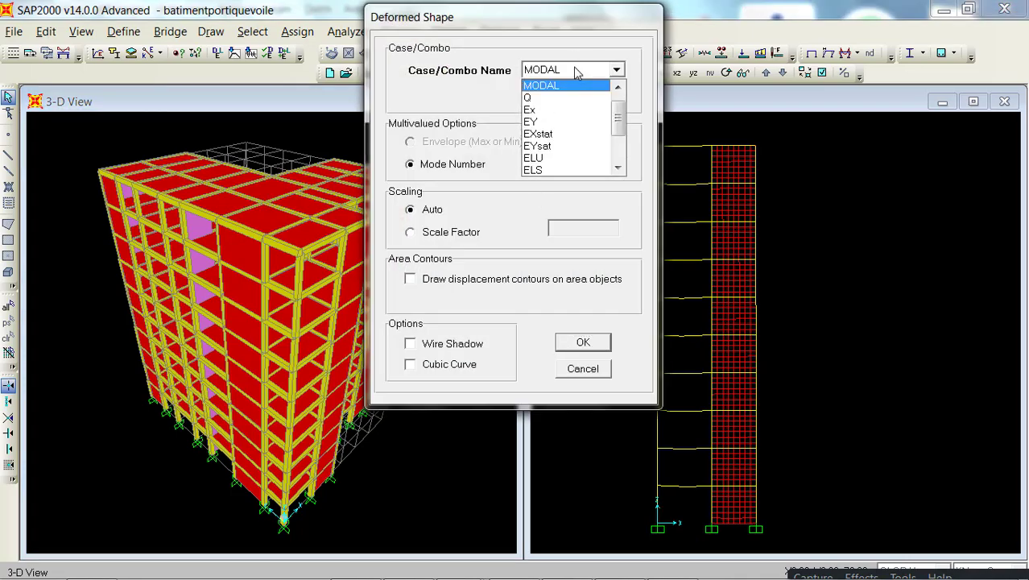
click(549, 86)
click(586, 343)
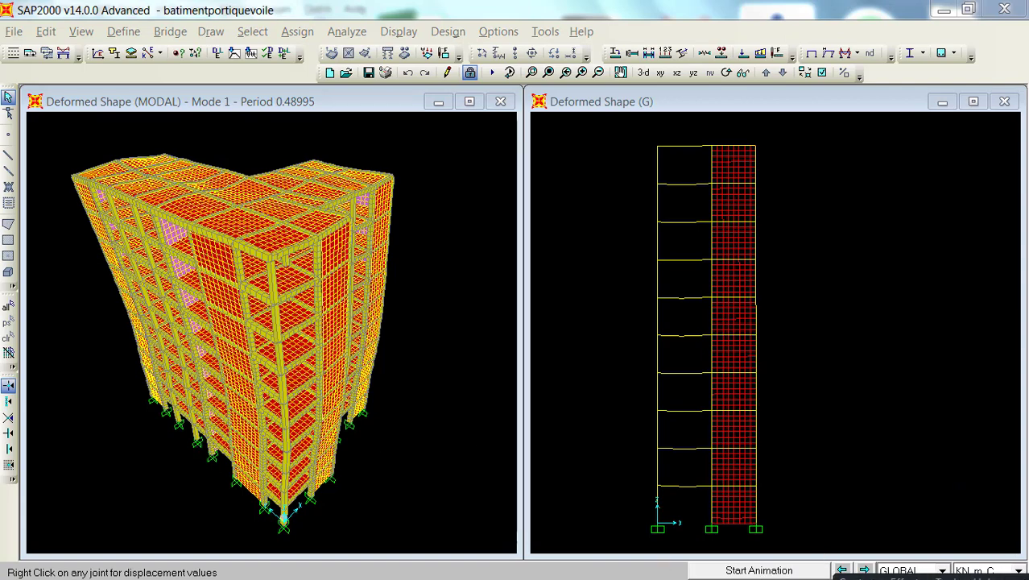
Play the animation of the first mode shape in the 3-D view and stop it.
click(760, 570)
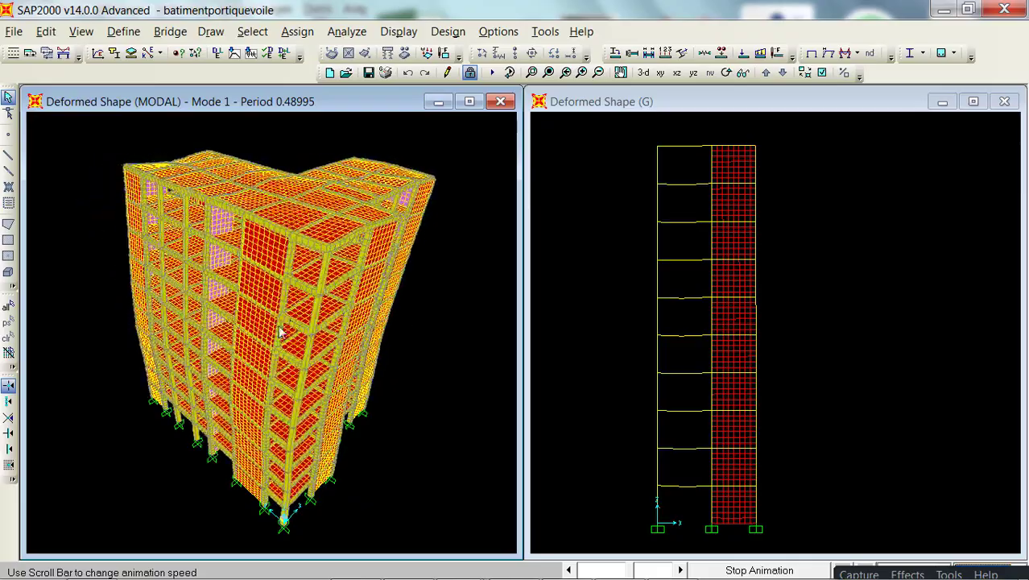
mouse_move(748, 577)
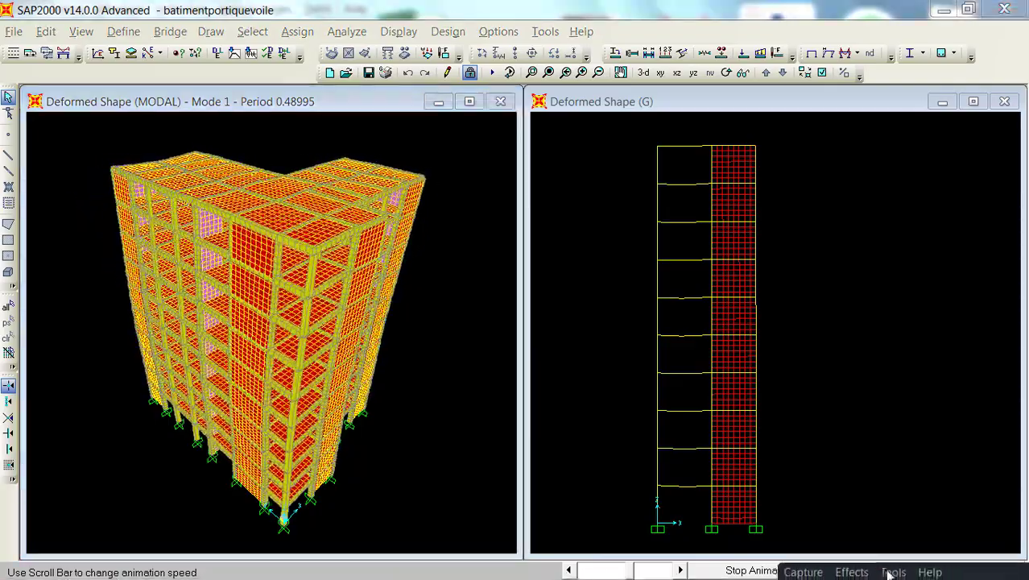
drag(889, 573, 193, 573)
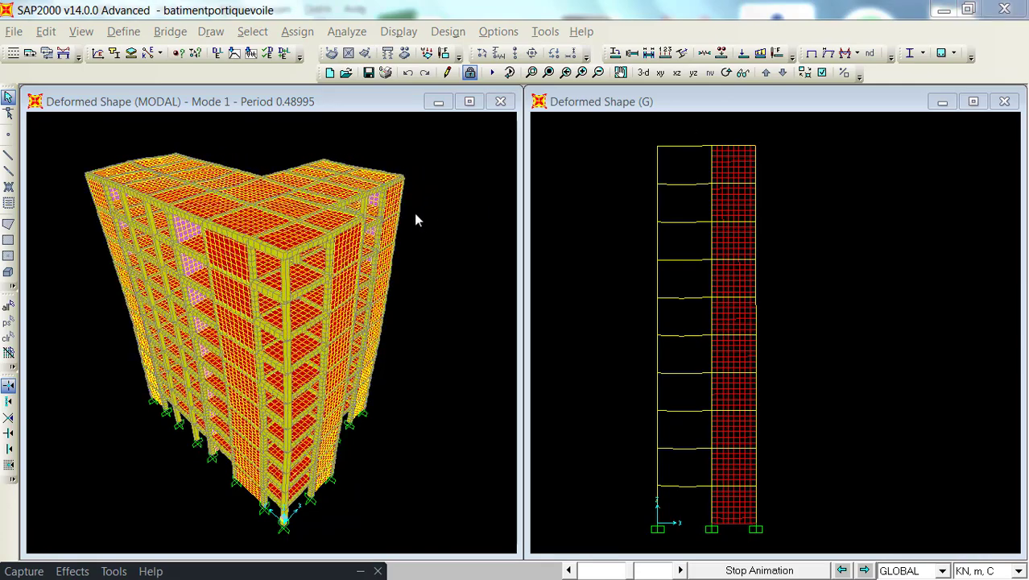
click(735, 571)
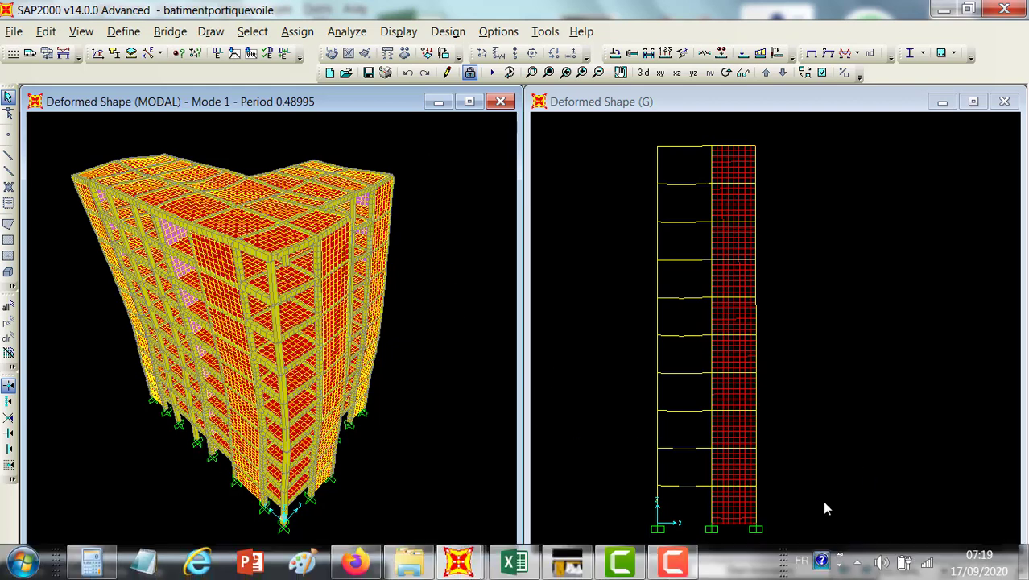
Show the deformed shape of load case Q in the elevation view and make the 3-D view active again.
click(885, 448)
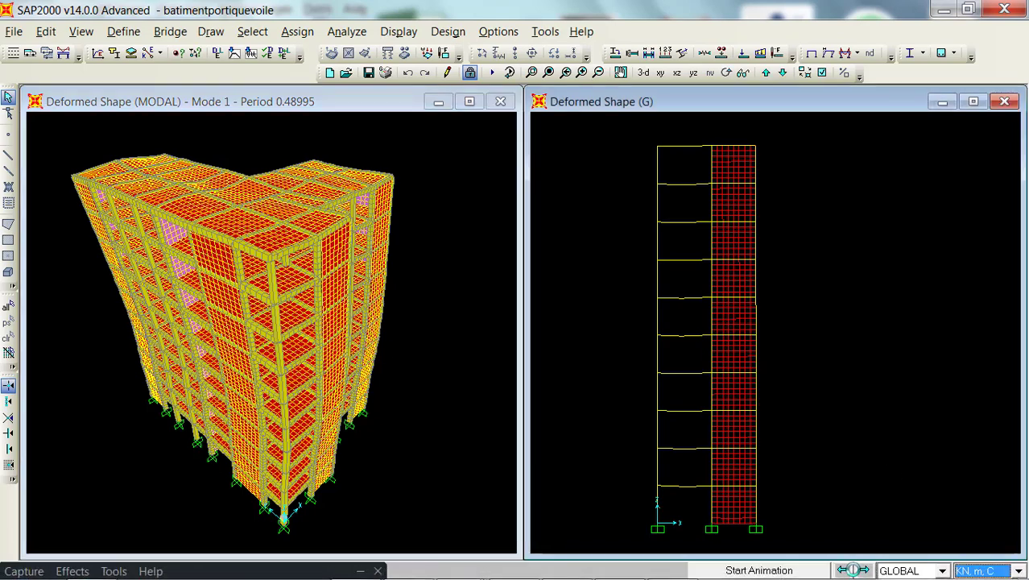
click(866, 570)
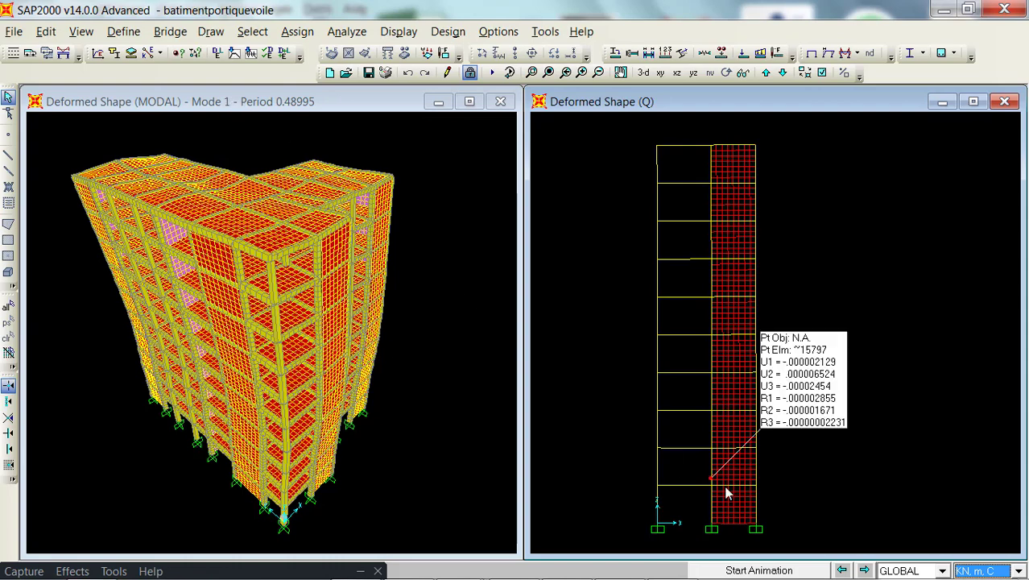
click(403, 163)
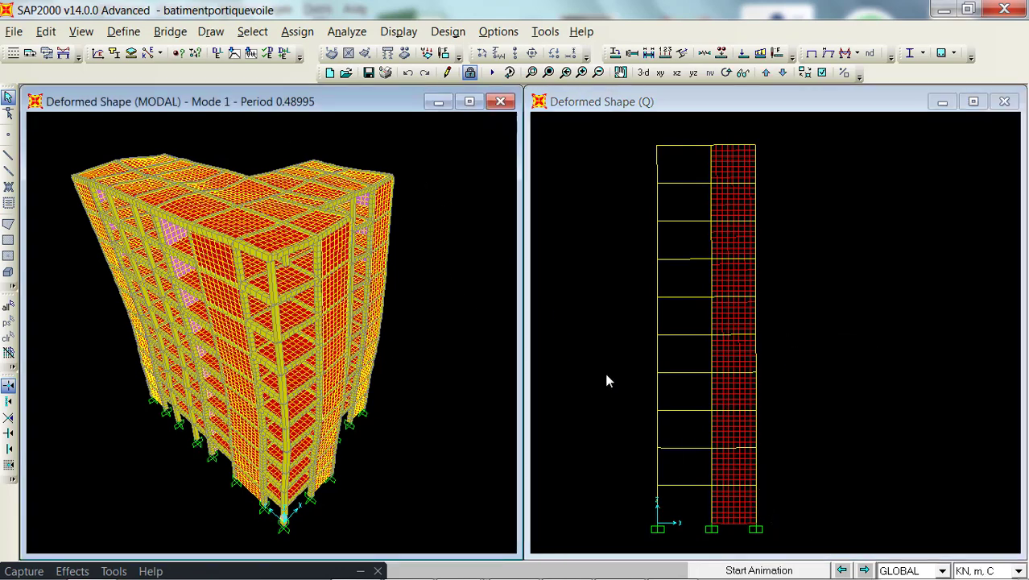
Advance the 3-D view to mode 2 of the MODAL case, play its animation and stop it.
click(863, 570)
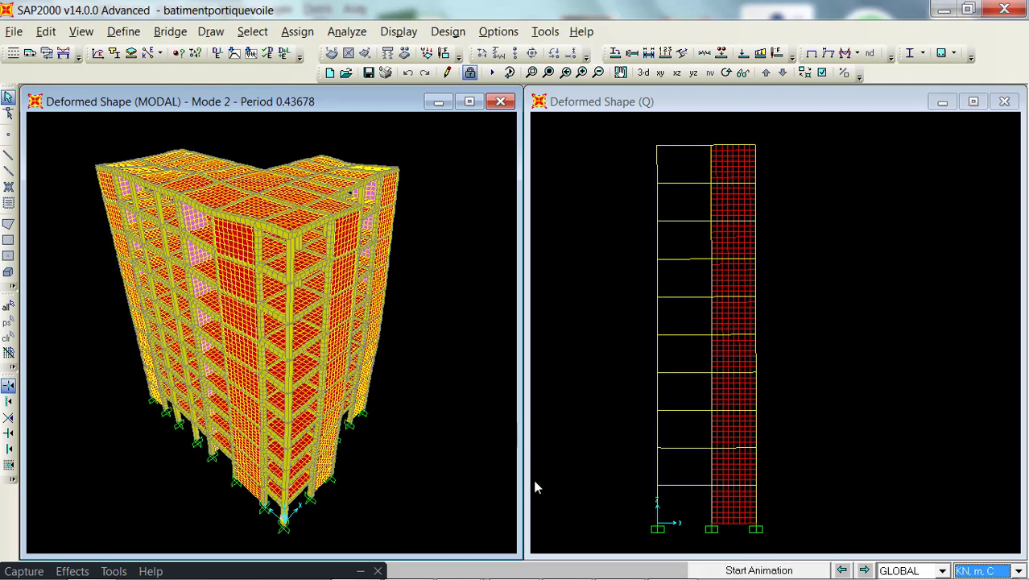
click(735, 571)
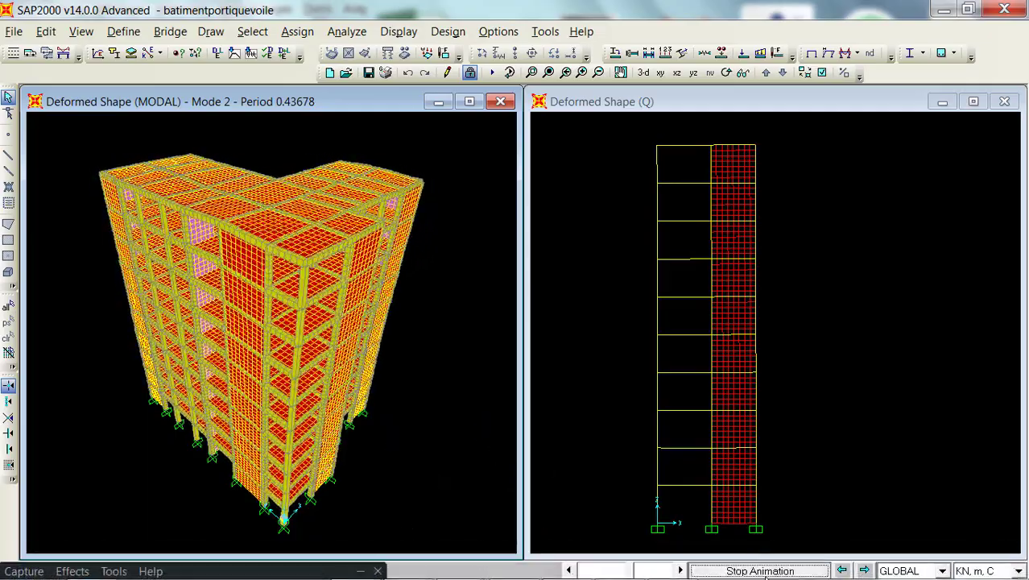
click(760, 571)
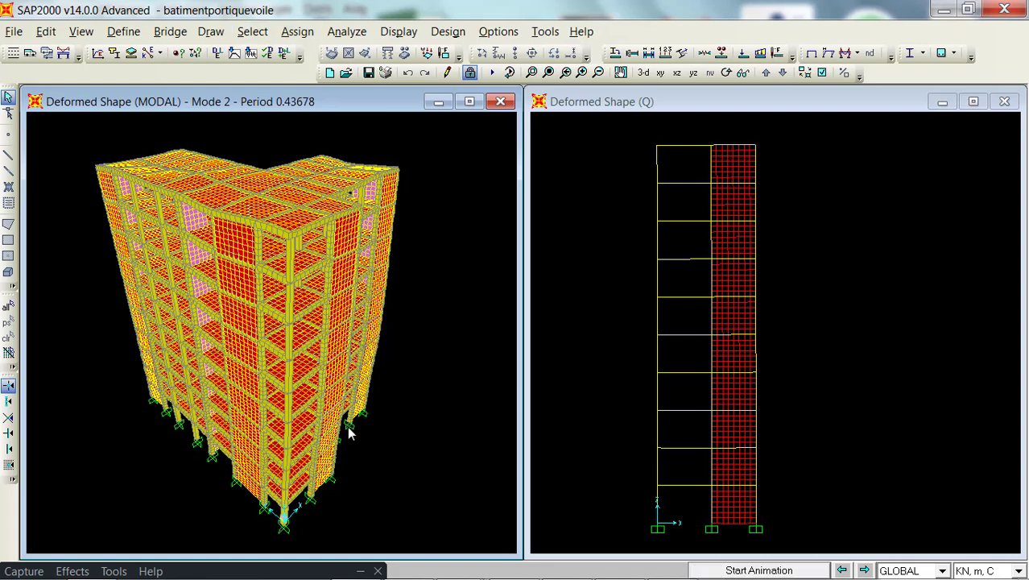
Display the modal result tables with Base Reactions excluded, and show the Modal Periods And Frequencies table.
click(399, 32)
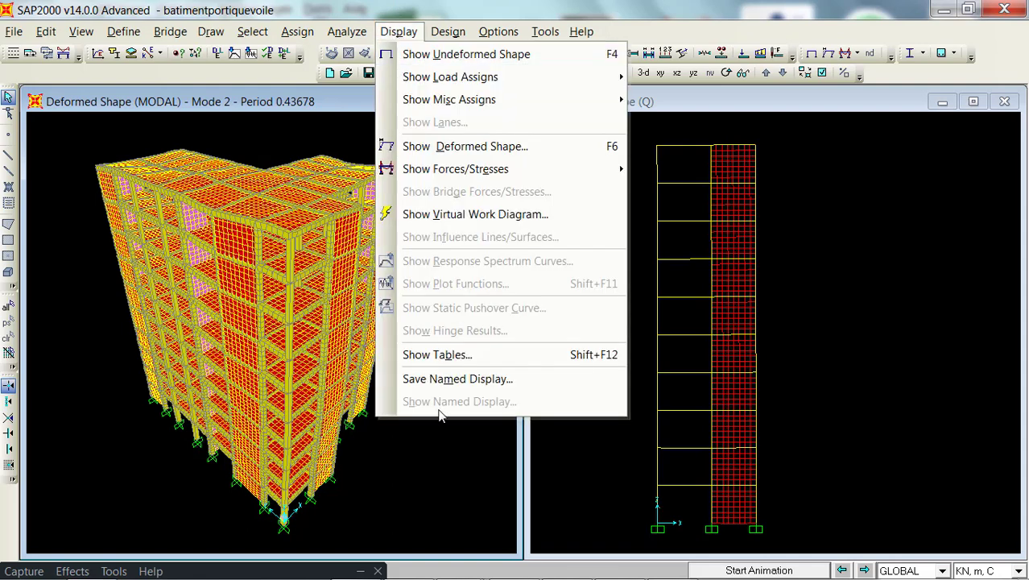
click(435, 354)
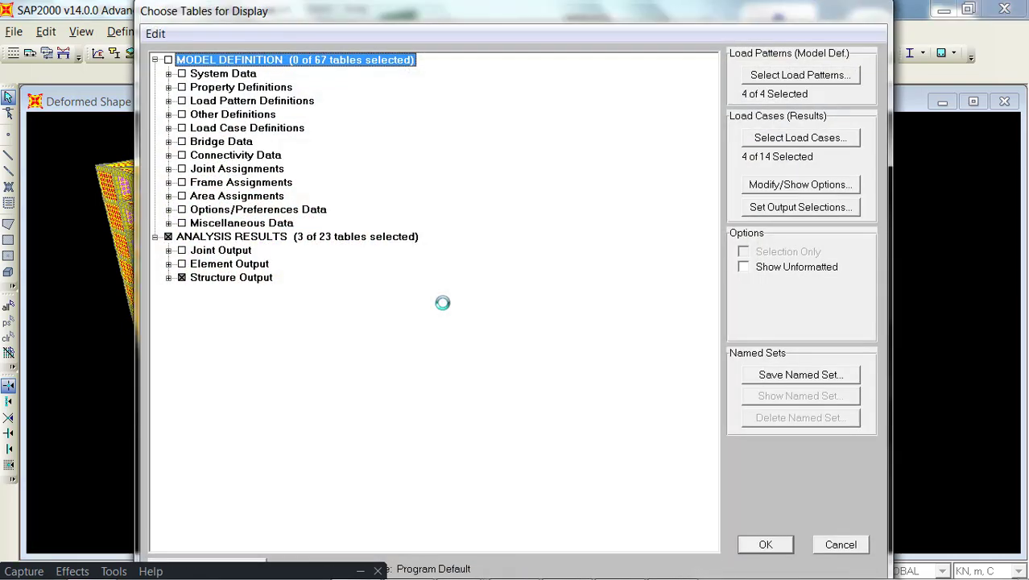
click(169, 277)
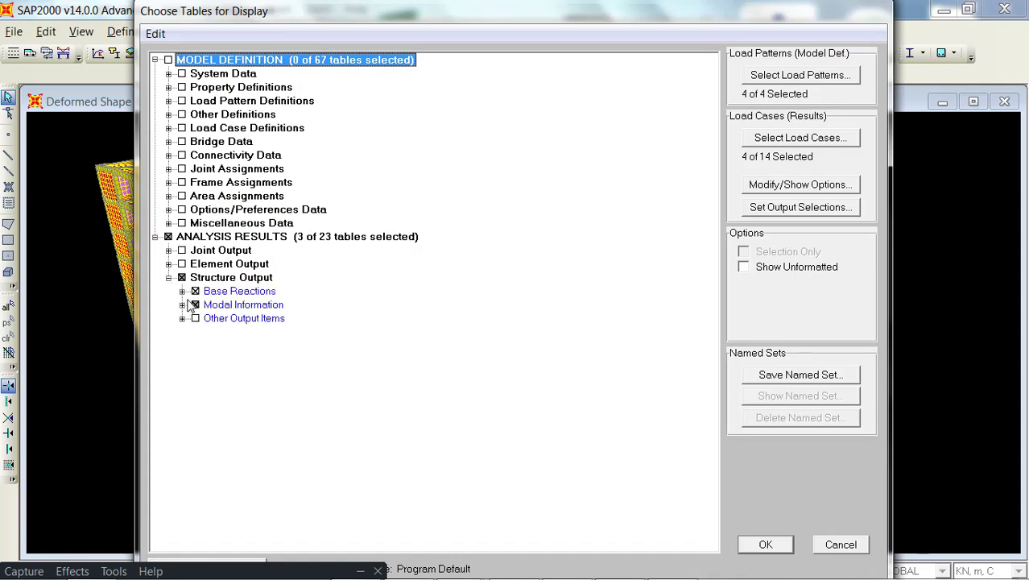
click(194, 292)
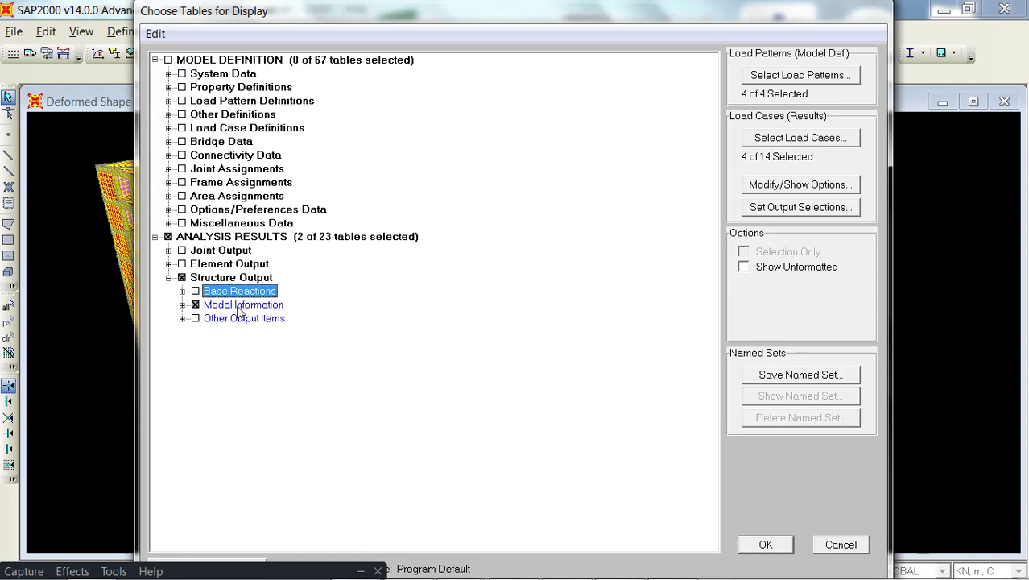
click(183, 305)
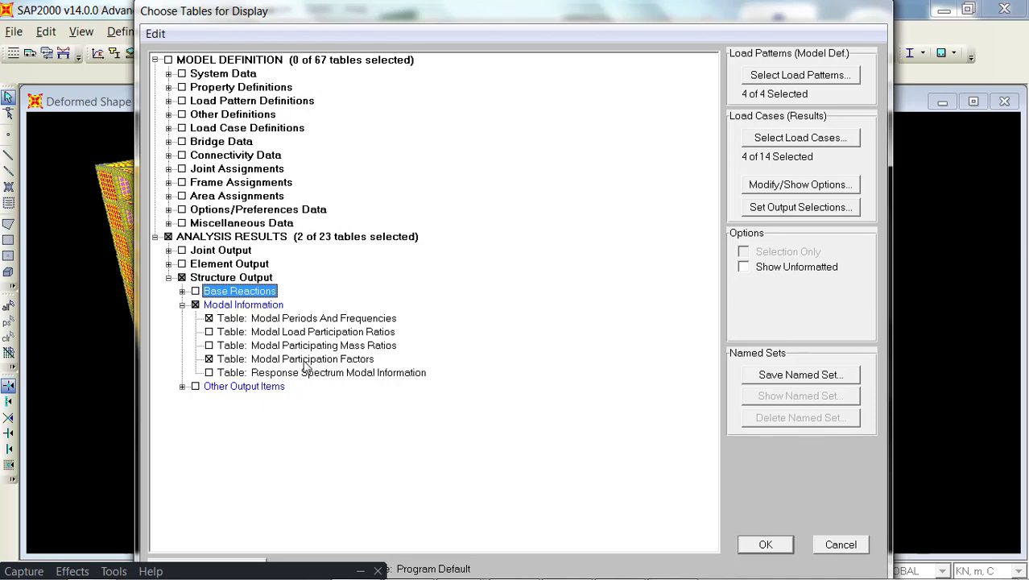
click(766, 544)
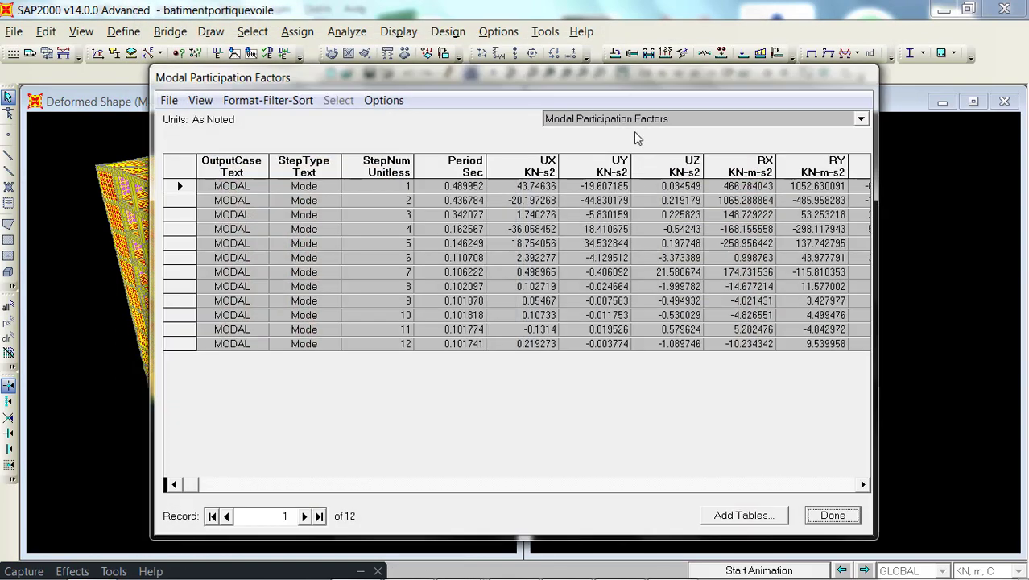
click(633, 123)
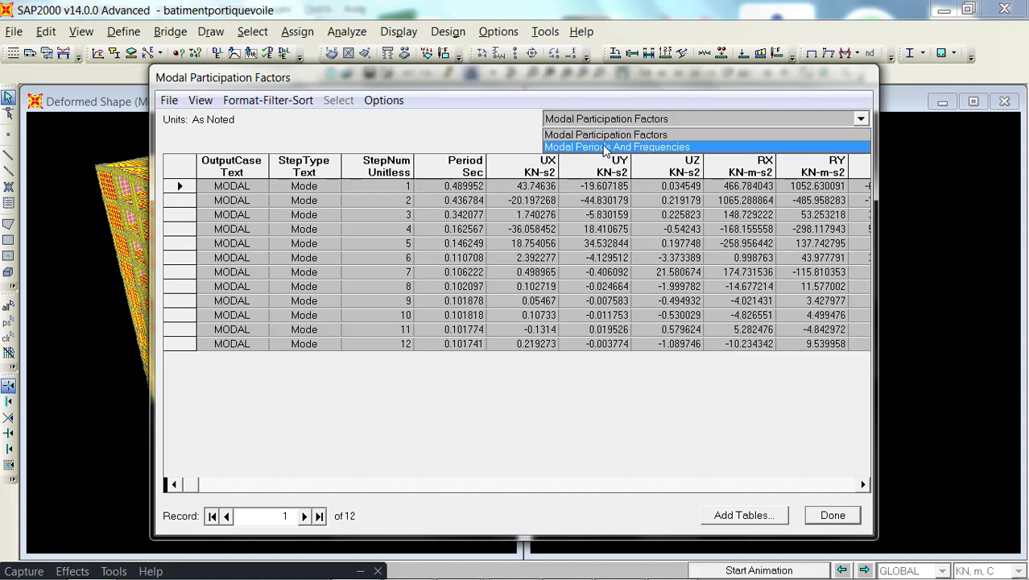
click(605, 147)
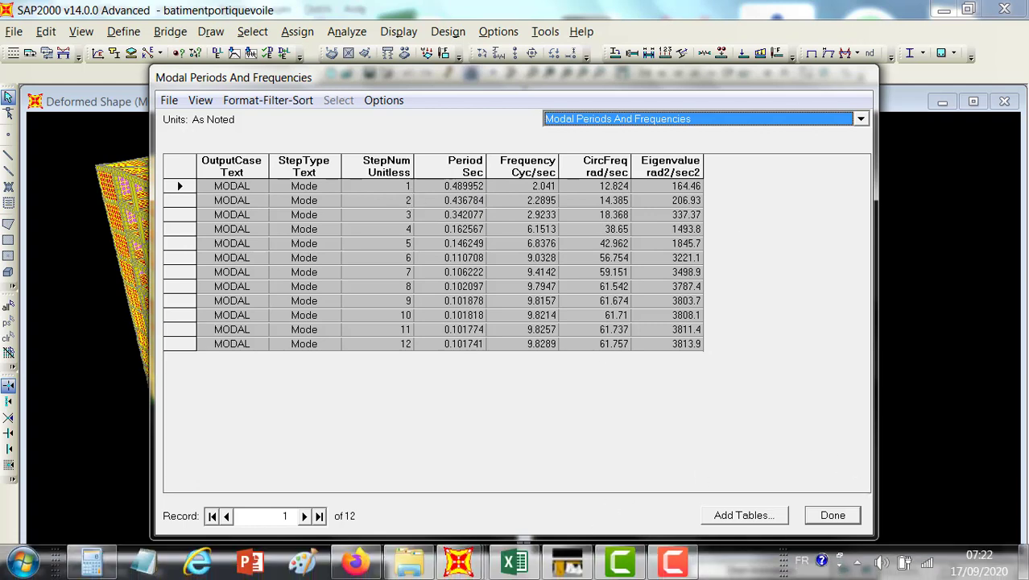
Switch to the Excel verification workbook and review the "Vérification de la periode" section down to the period comparison.
click(514, 562)
scroll(552, 306, up, 20)
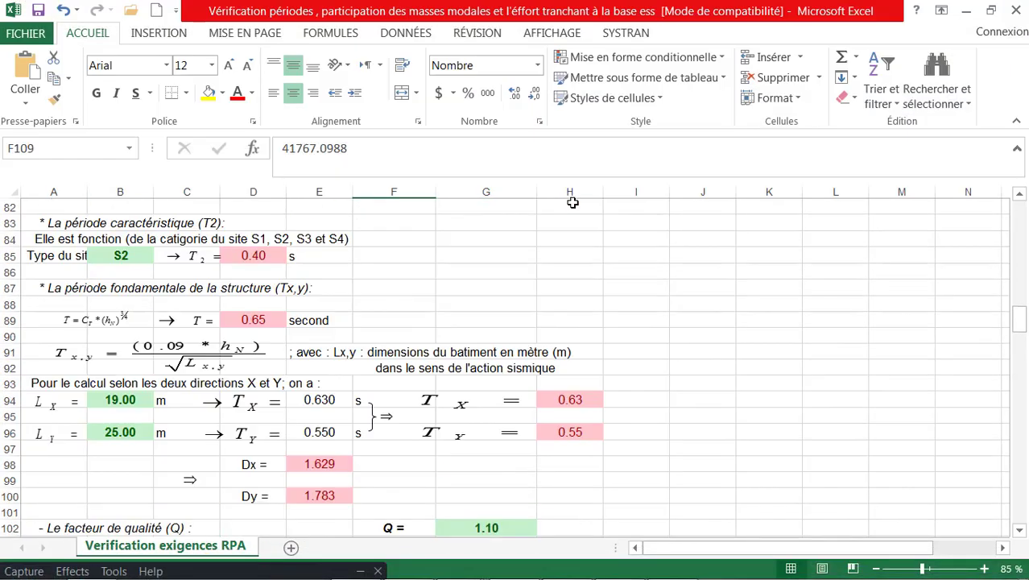
scroll(553, 306, up, 8)
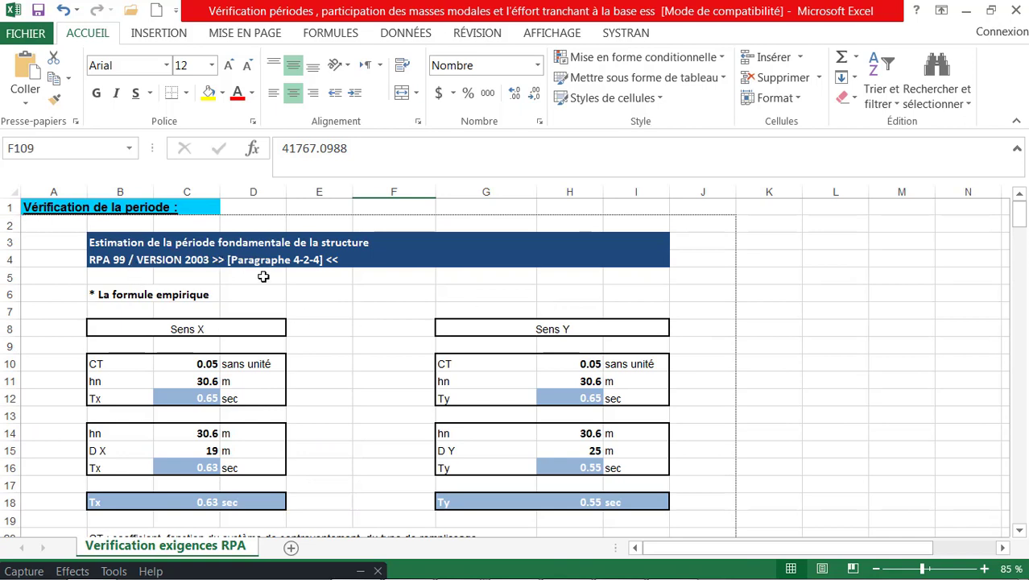
scroll(291, 291, down, 3)
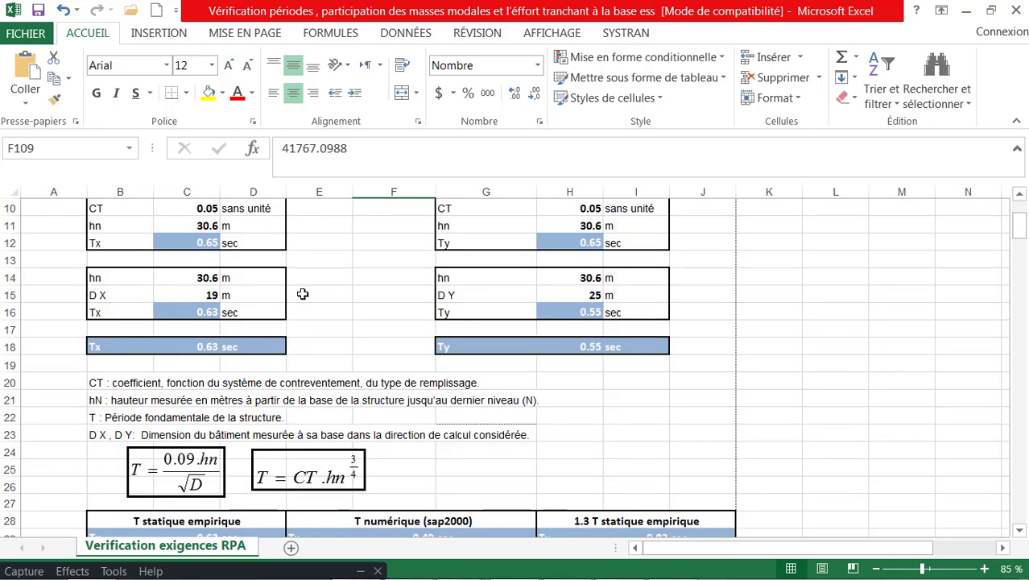
scroll(310, 293, down, 3)
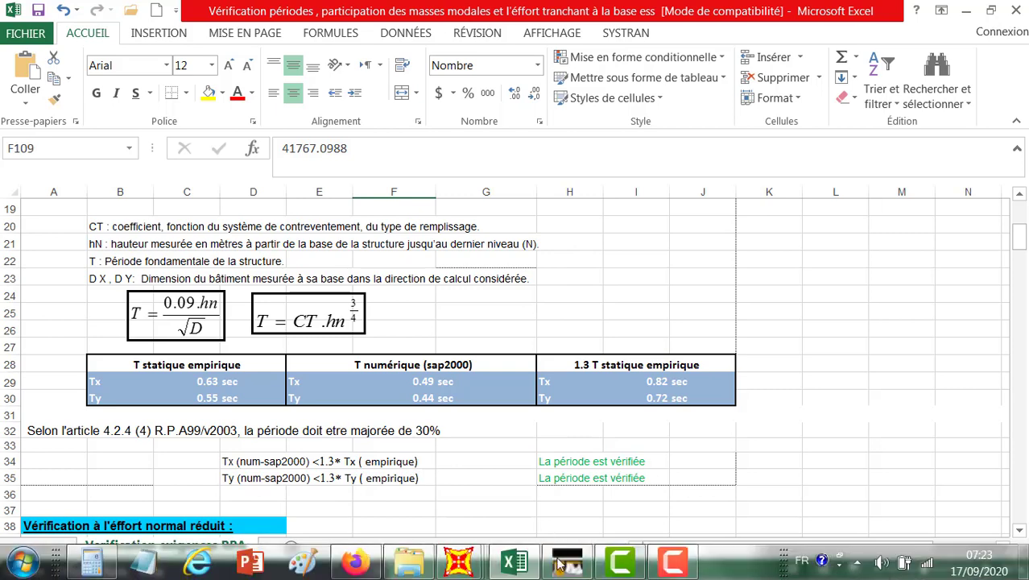
Switch to the batimentportiquevoile model in SAP2000 to read the modal periods, and return to the Excel workbook to compare them.
mouse_move(456, 571)
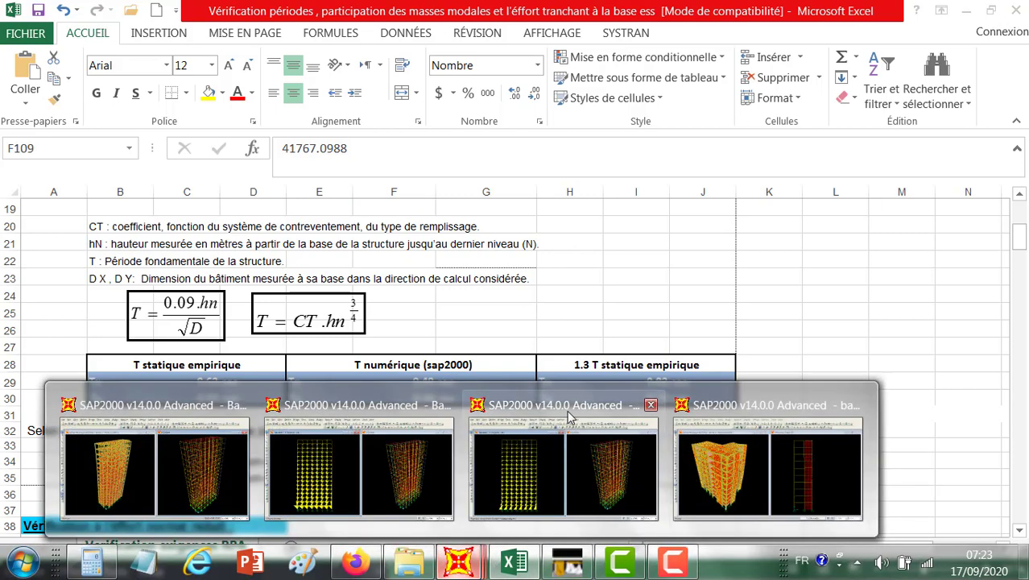
click(720, 460)
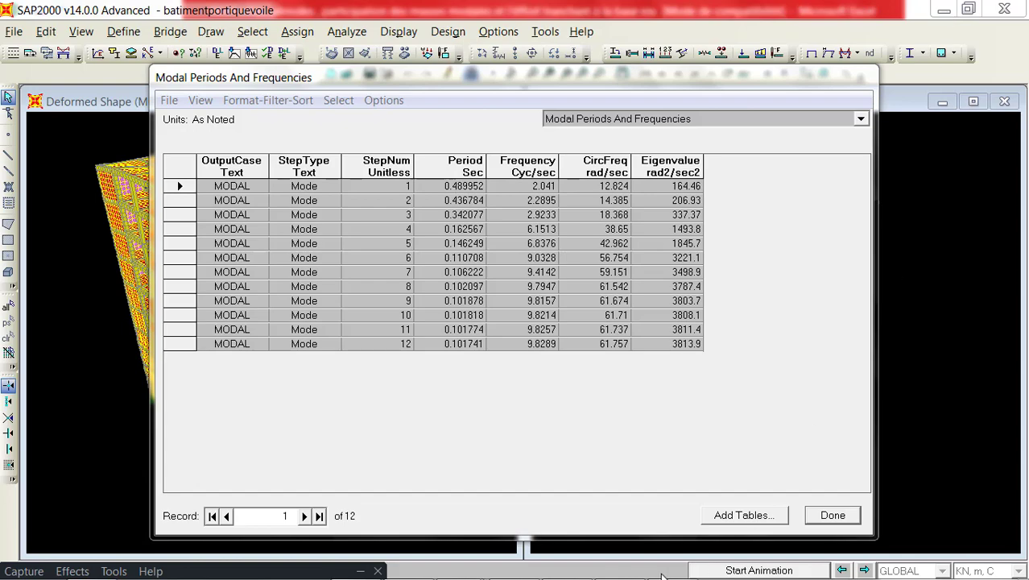
mouse_move(660, 573)
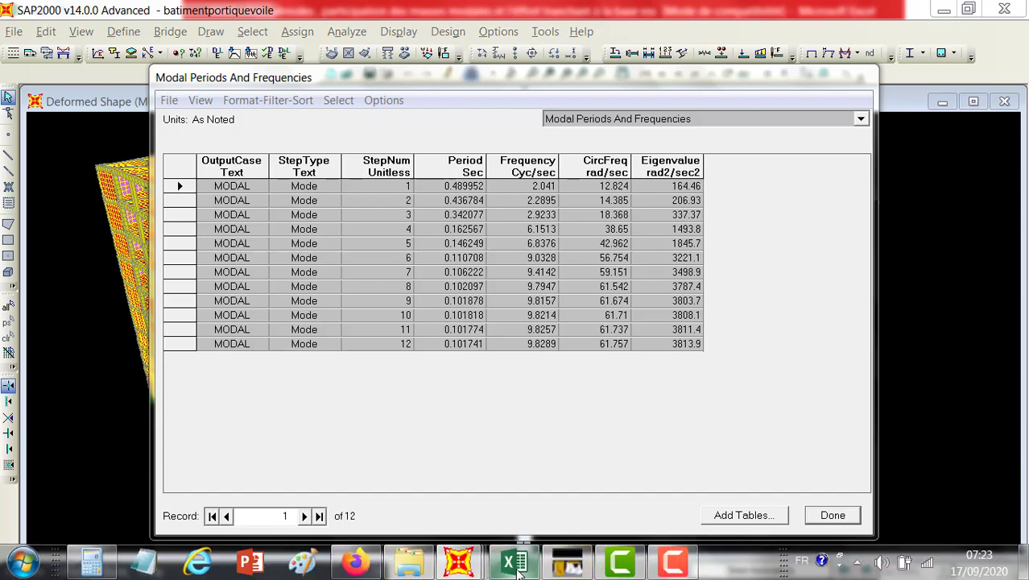
click(517, 568)
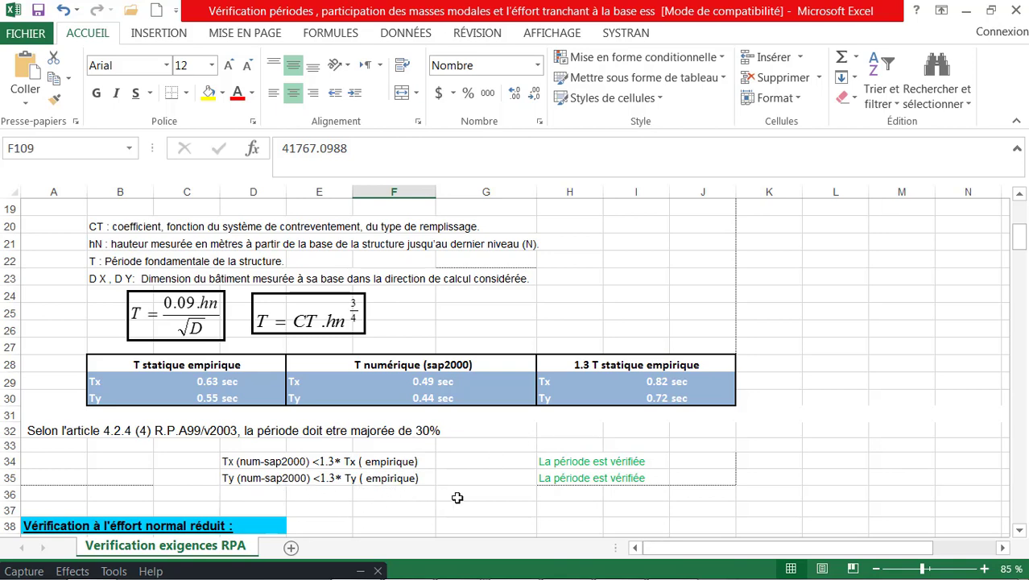
Examine the empirical period inputs for directions X and Y, the two RPA formulas, and the period comparison table.
scroll(456, 498, up, 6)
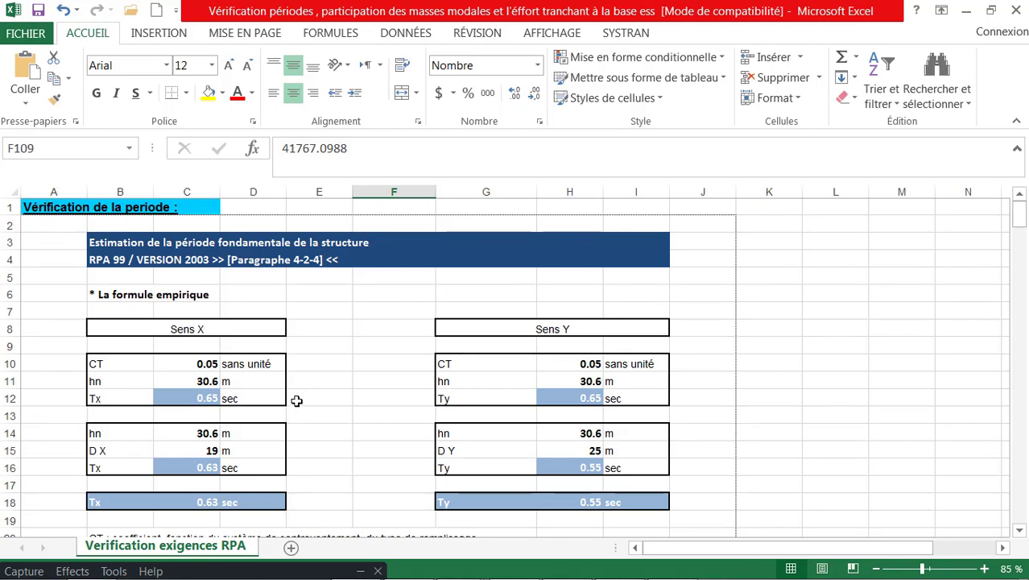
scroll(296, 400, down, 3)
scroll(298, 403, up, 1)
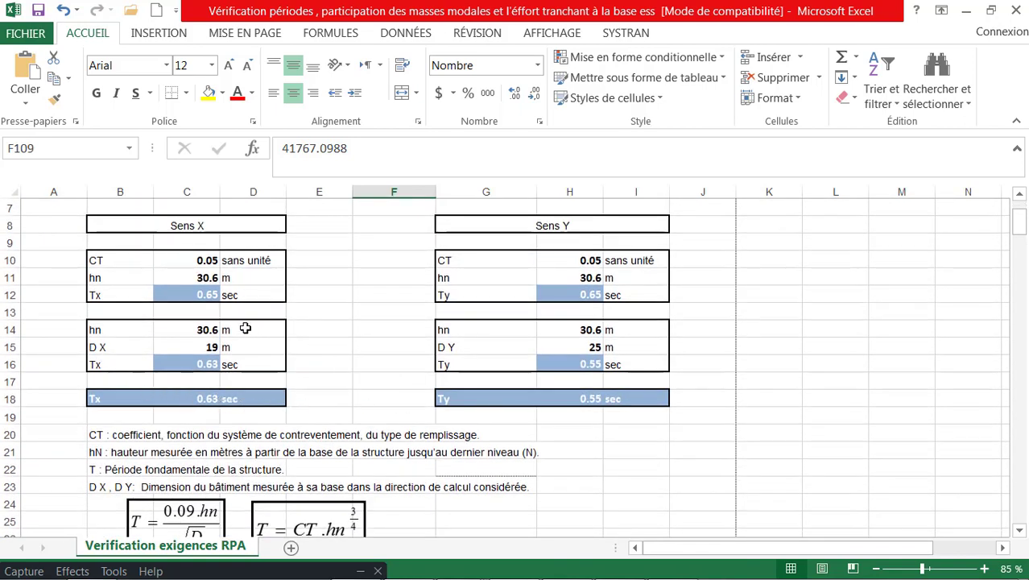
scroll(266, 379, down, 1)
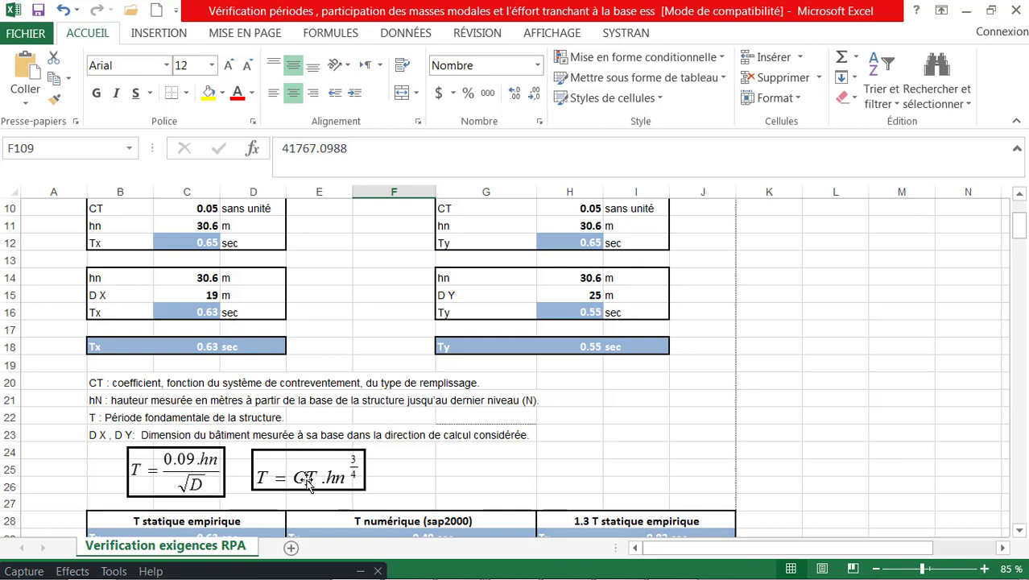
scroll(337, 475, down, 2)
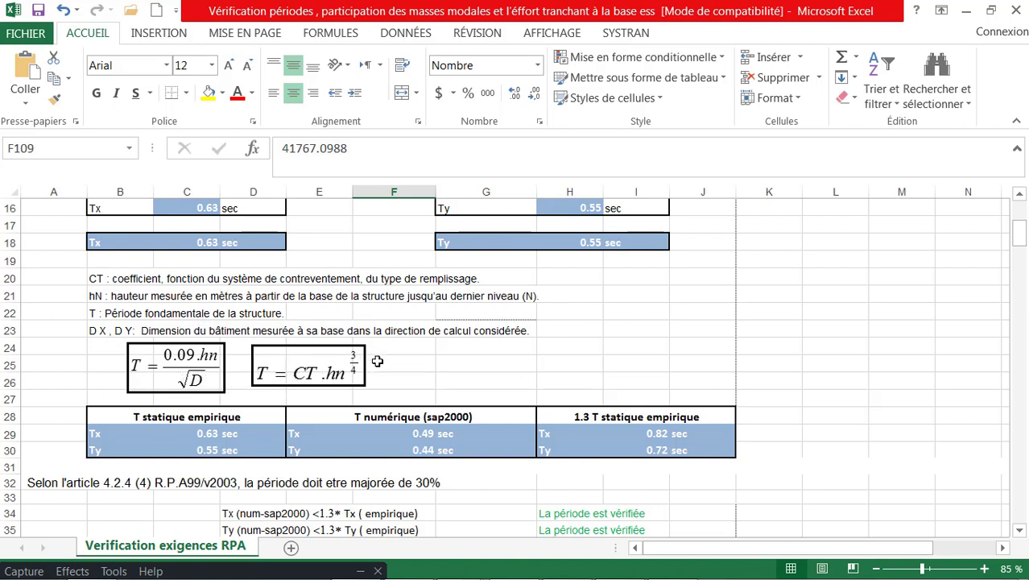
scroll(259, 349, up, 4)
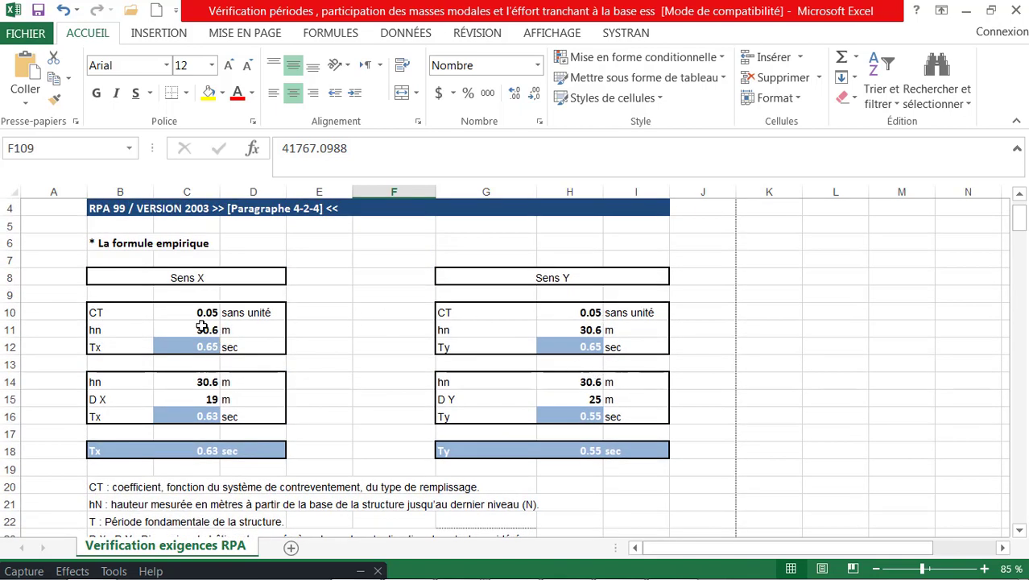
scroll(288, 364, down, 4)
scroll(197, 333, up, 4)
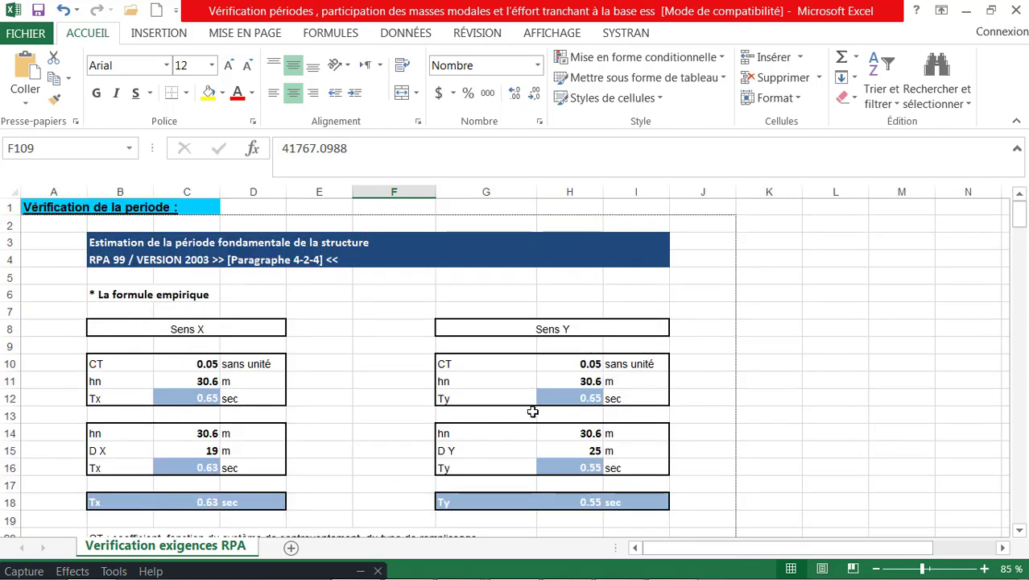
Review the empirical period calculations for Sens X and Sens Y, and inspect the formula behind the retained Tx in cell C18.
scroll(508, 433, down, 2)
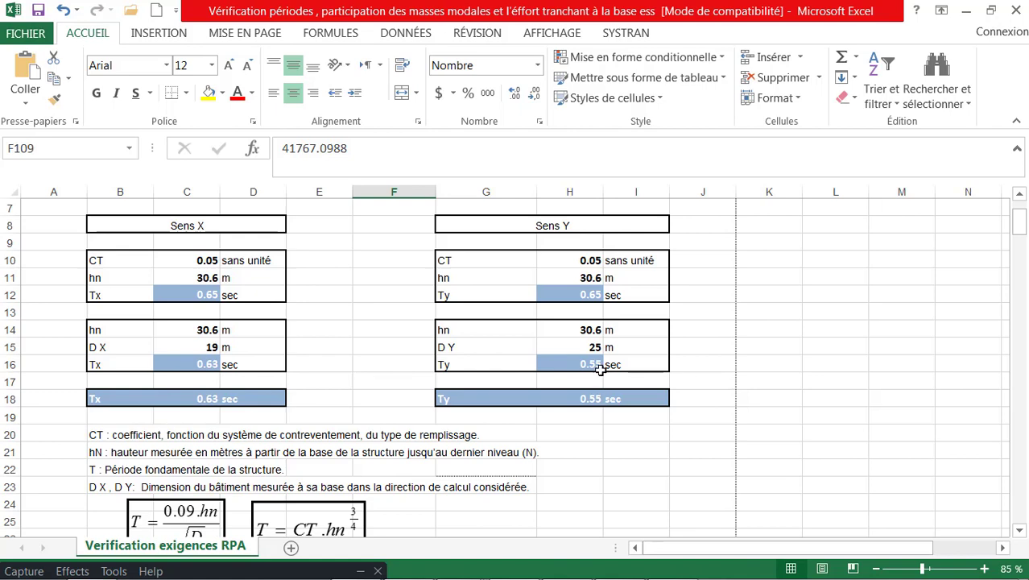
scroll(227, 309, down, 1)
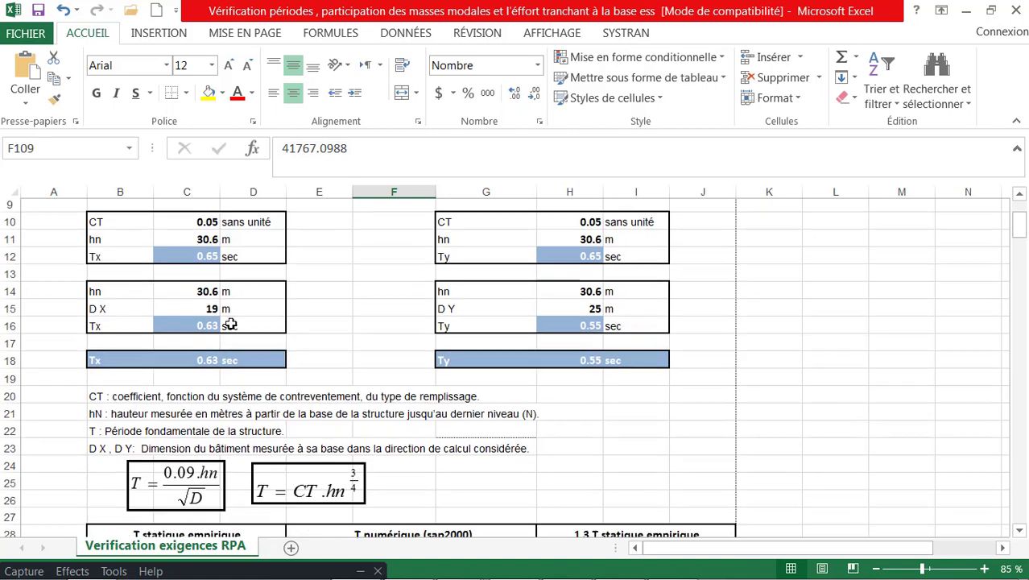
scroll(231, 311, up, 1)
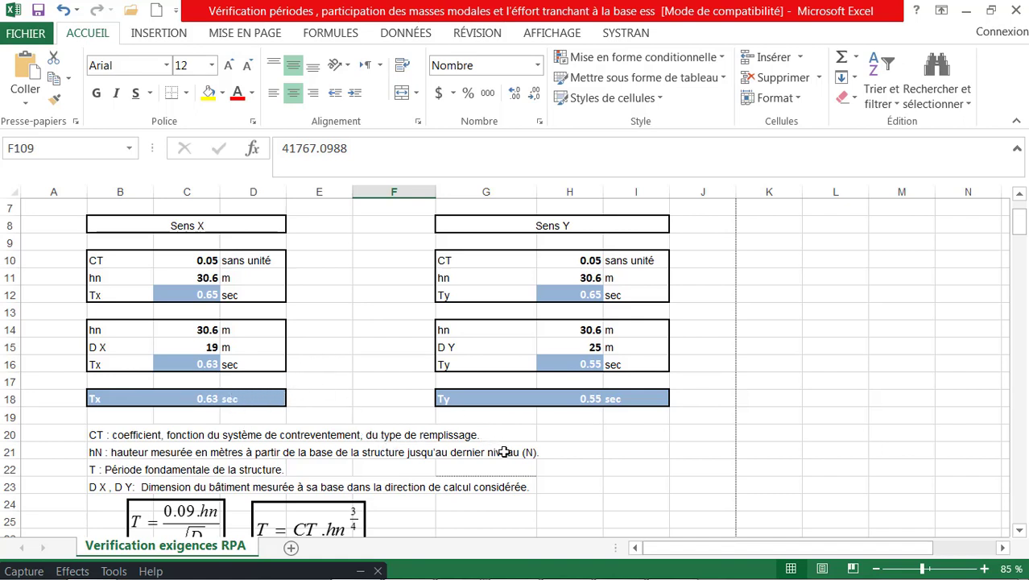
scroll(219, 431, down, 1)
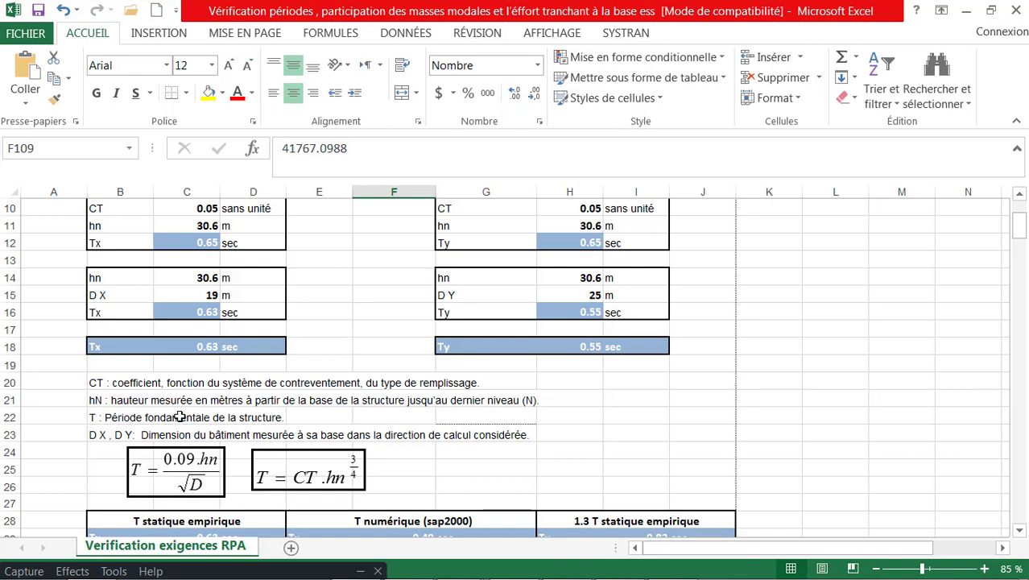
scroll(178, 363, up, 1)
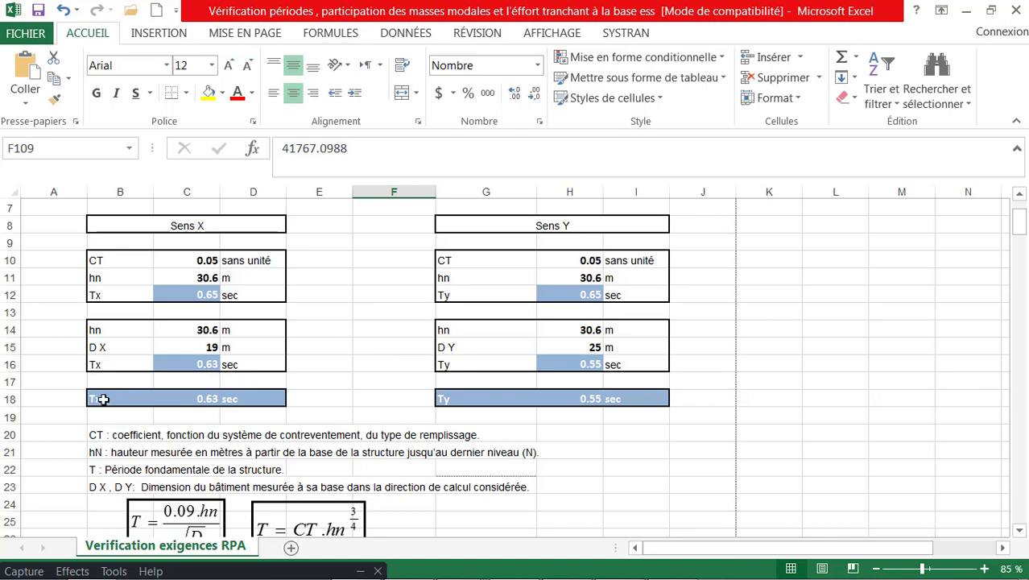
scroll(351, 326, up, 1)
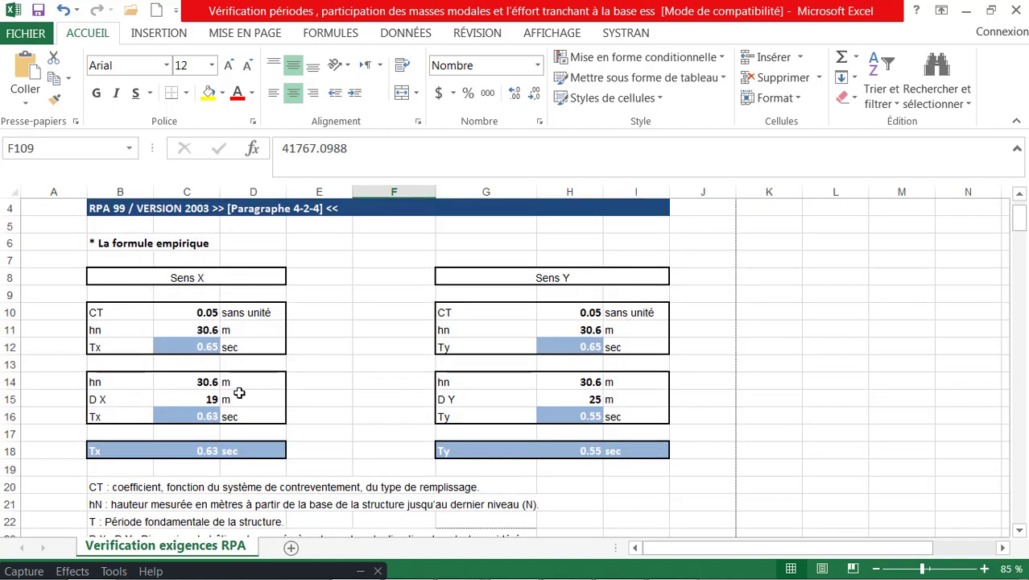
scroll(555, 419, down, 1)
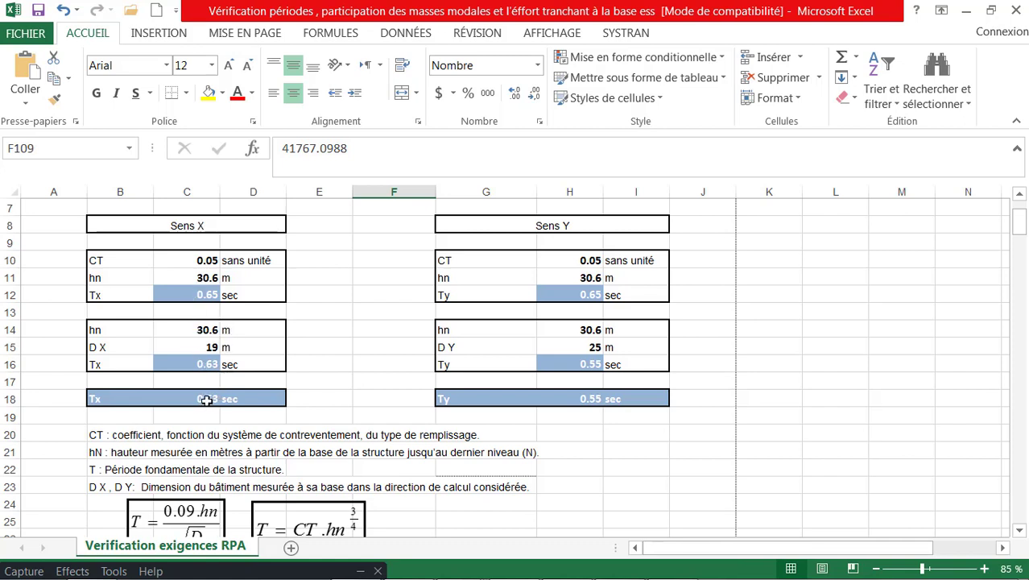
click(206, 400)
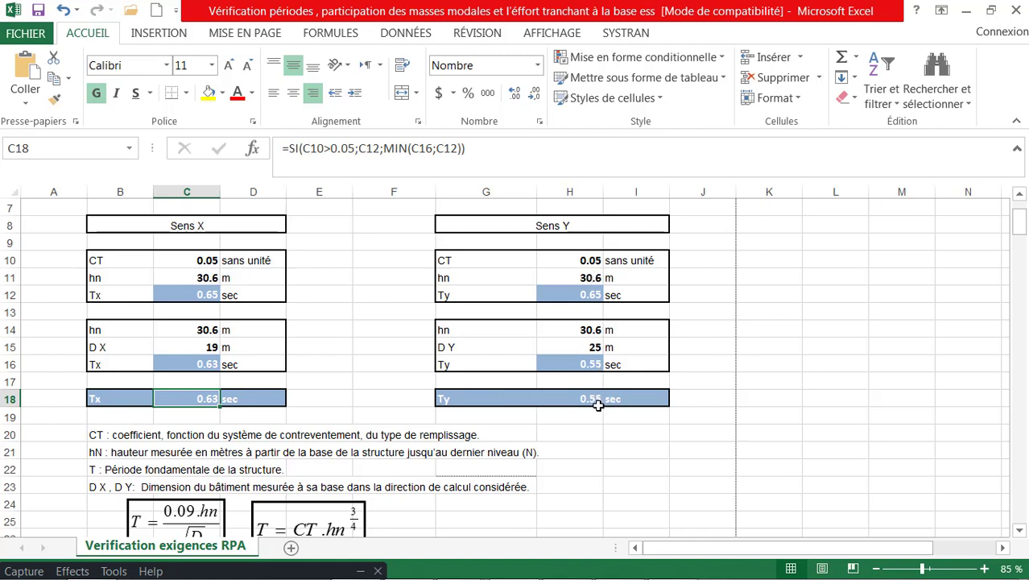
Check the numerical periods in the comparison table against the Modal Periods And Frequencies table in SAP2000's batimentportiquevoile model, and return to the Excel workbook.
scroll(440, 431, down, 3)
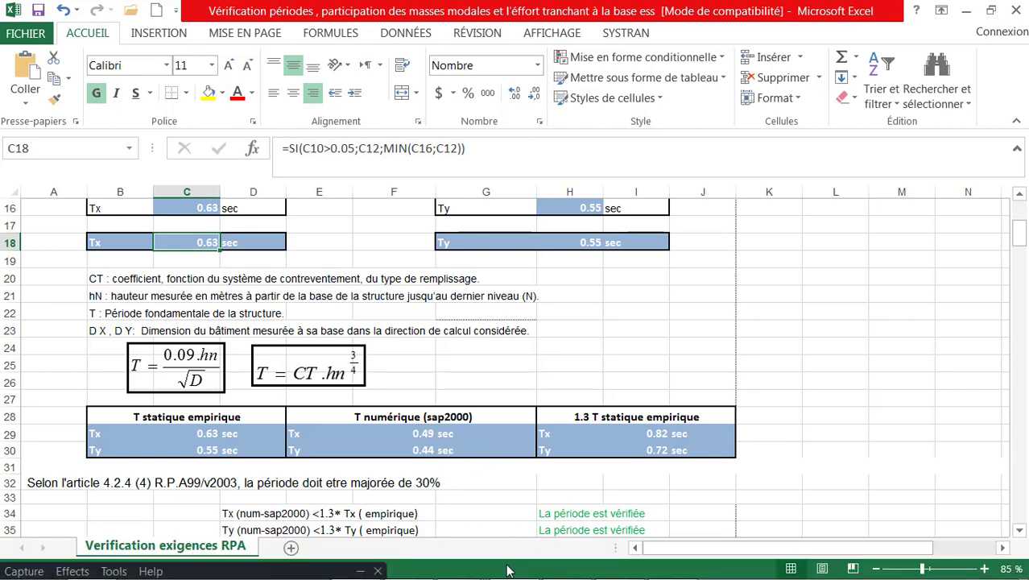
mouse_move(459, 561)
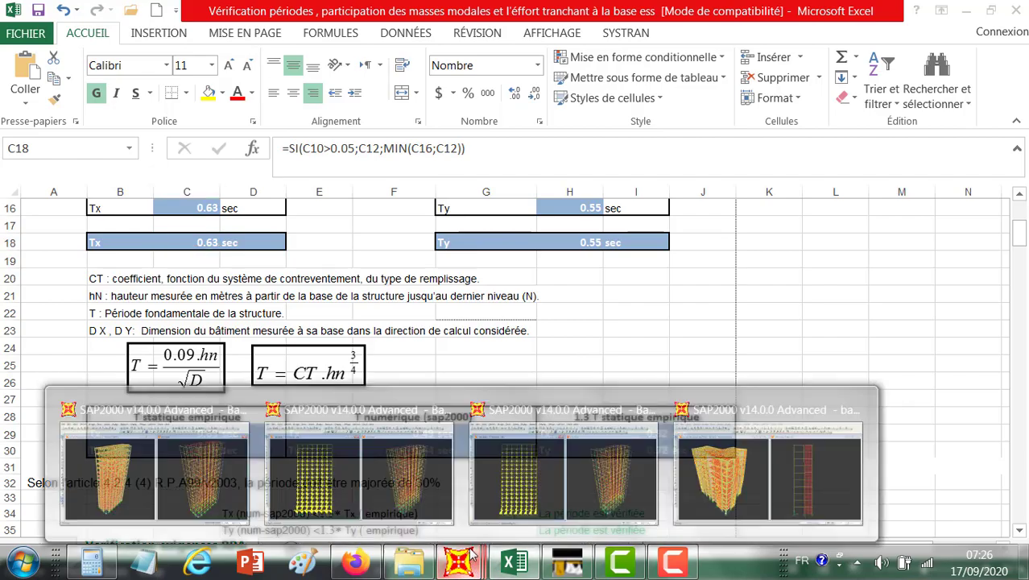
click(729, 470)
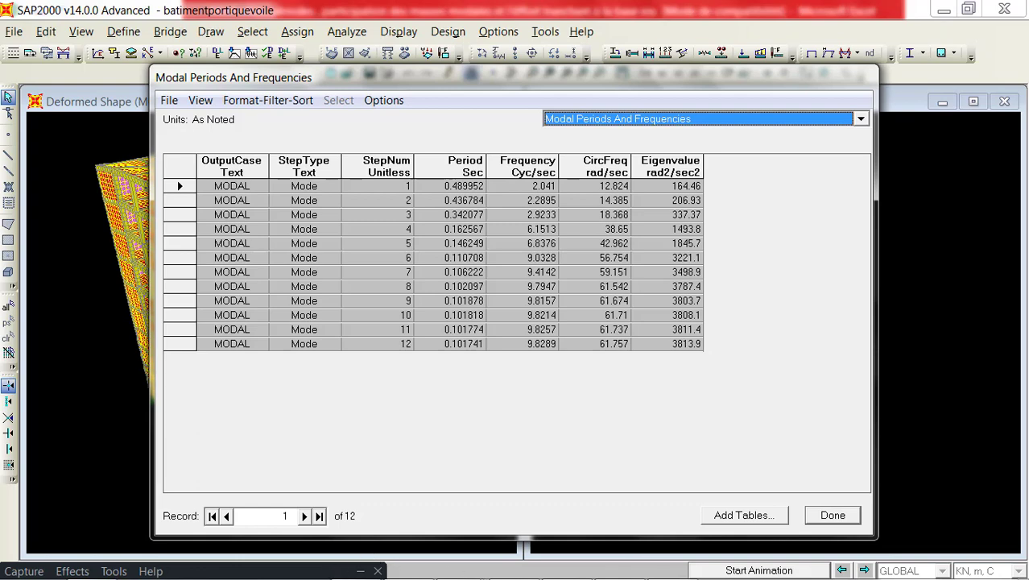
mouse_move(684, 563)
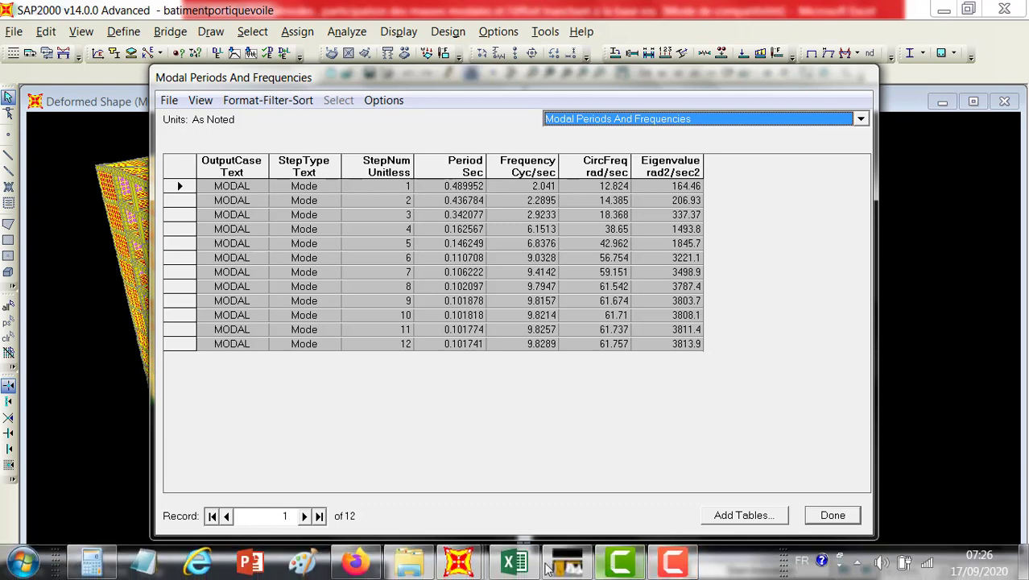
click(514, 561)
scroll(690, 367, down, 2)
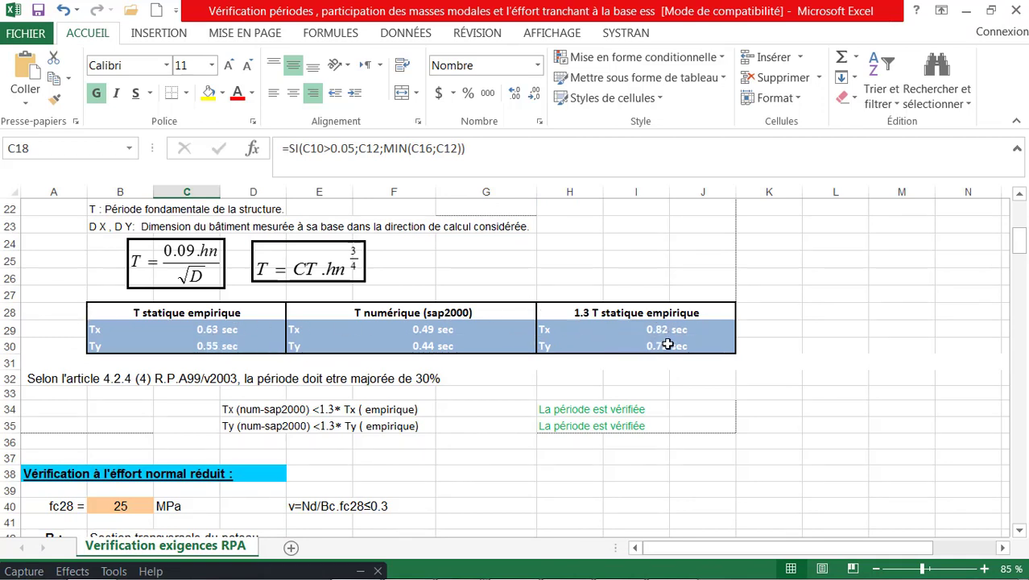
Inspect the Tx condition against 1.3 times the empirical period and the verification formula in cell H34.
click(391, 412)
drag(281, 406, 272, 412)
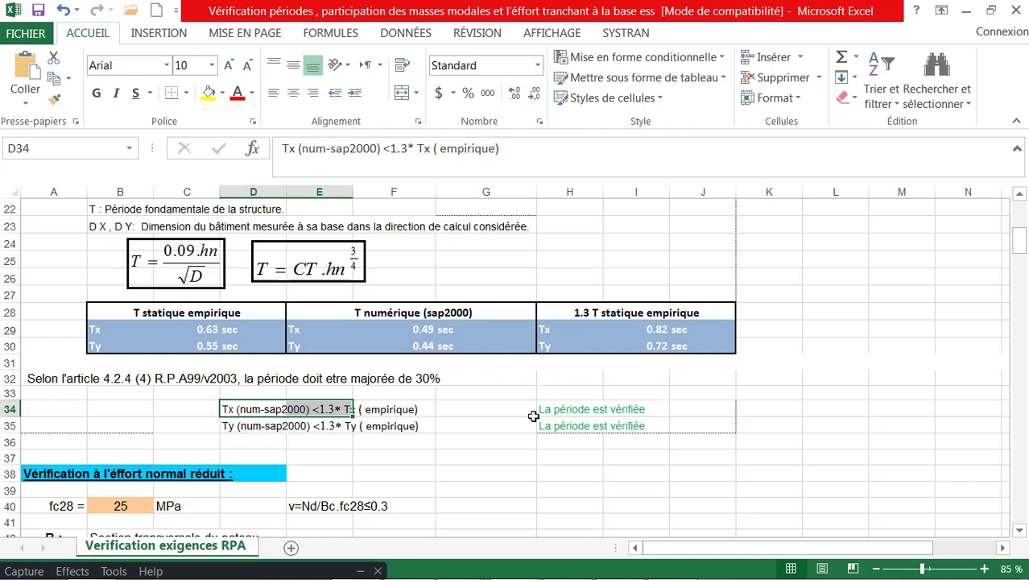
click(593, 411)
click(614, 412)
click(596, 413)
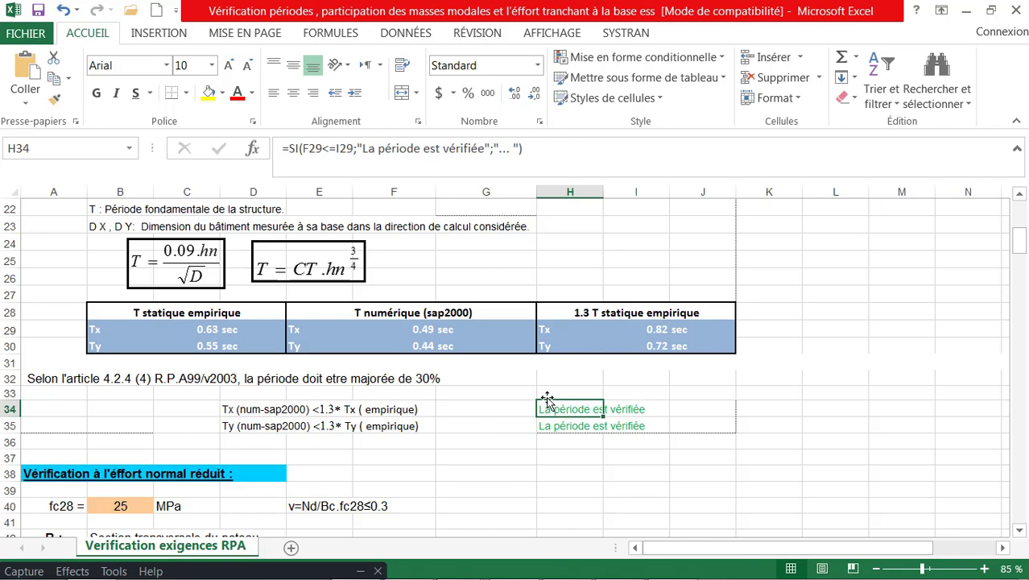
scroll(664, 398, down, 1)
scroll(664, 399, up, 2)
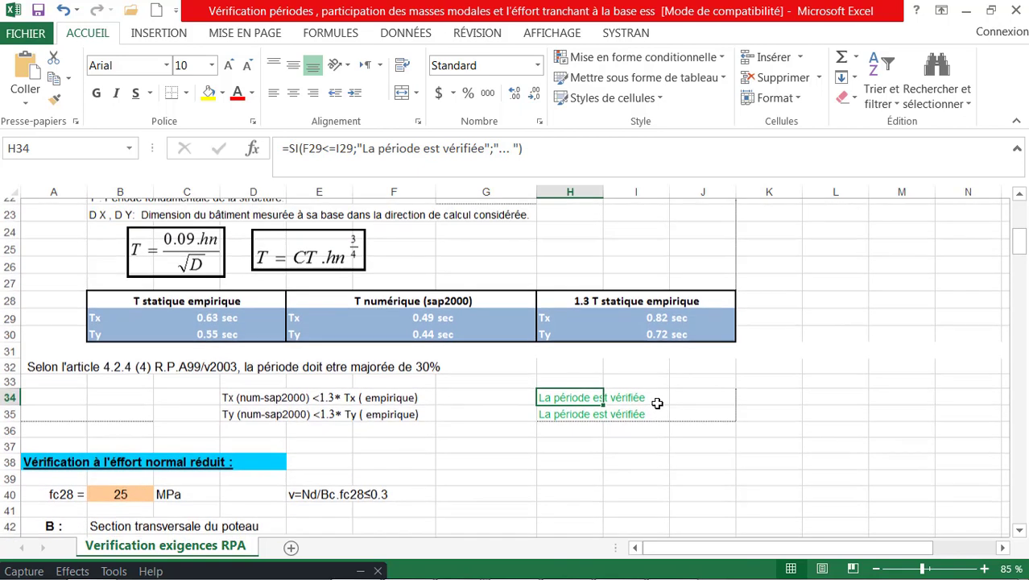
scroll(654, 394, down, 2)
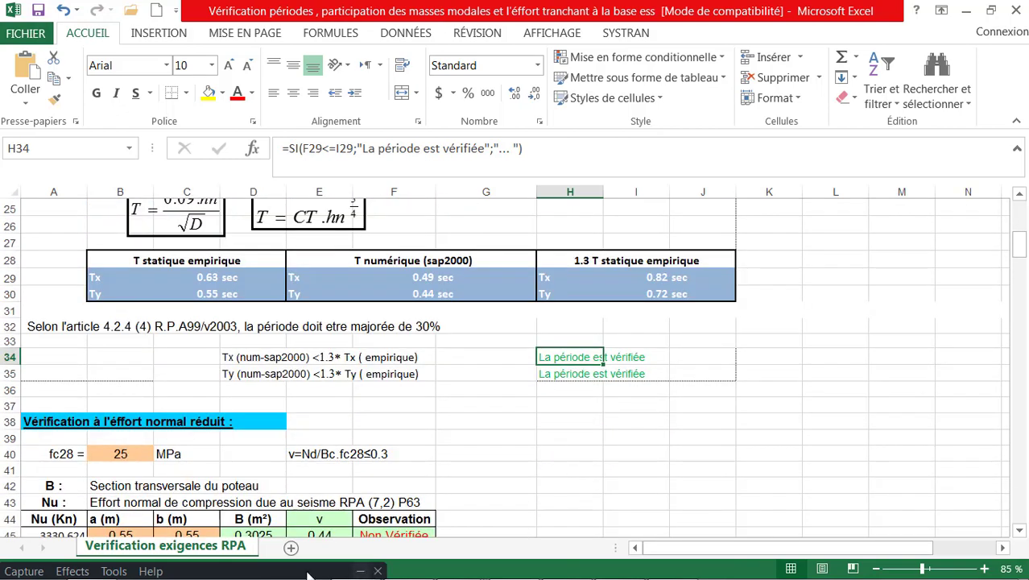
Switch to SAP2000, view the Modal Participation Factors table, and close the table window.
click(458, 561)
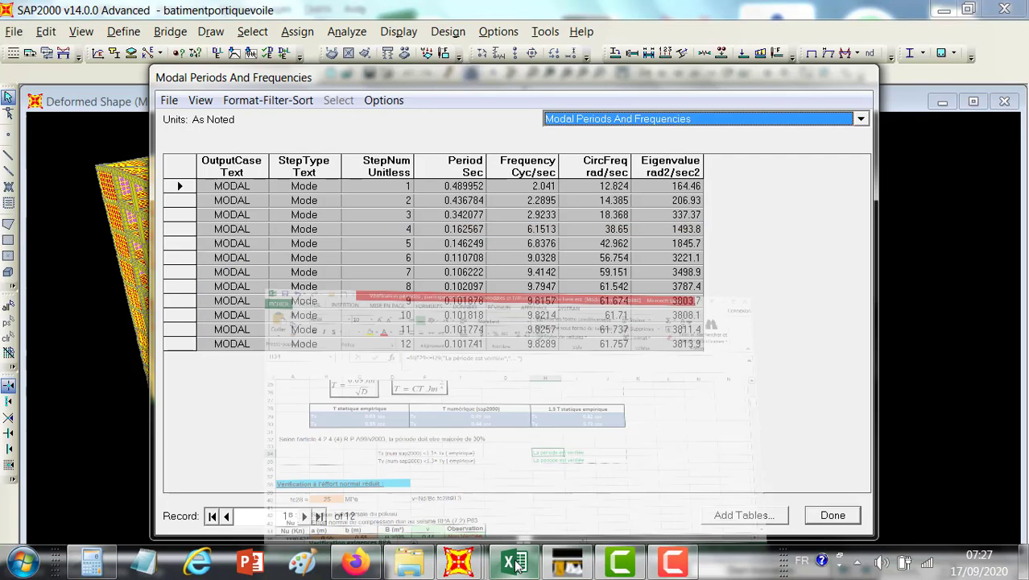
click(642, 119)
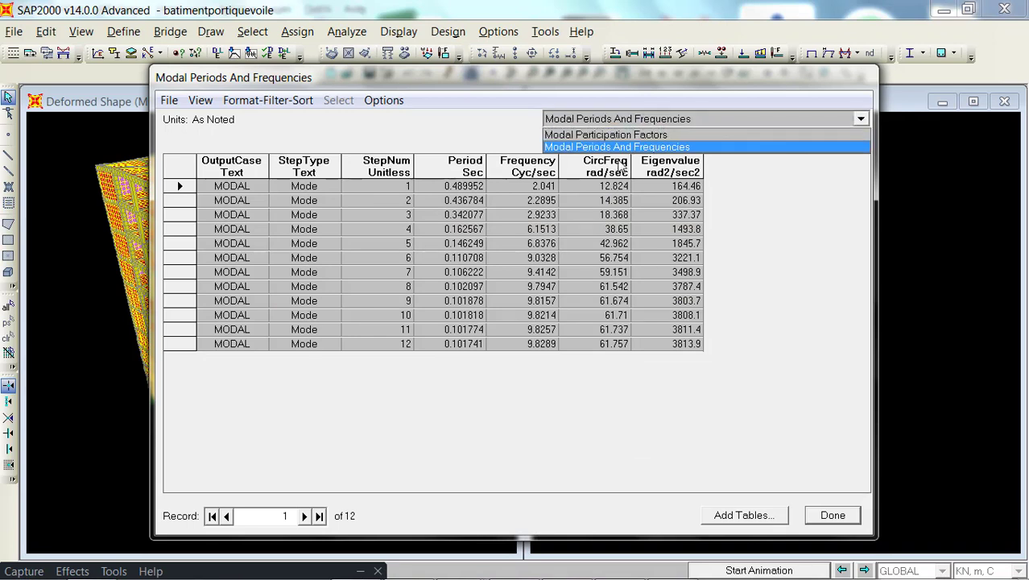
click(614, 161)
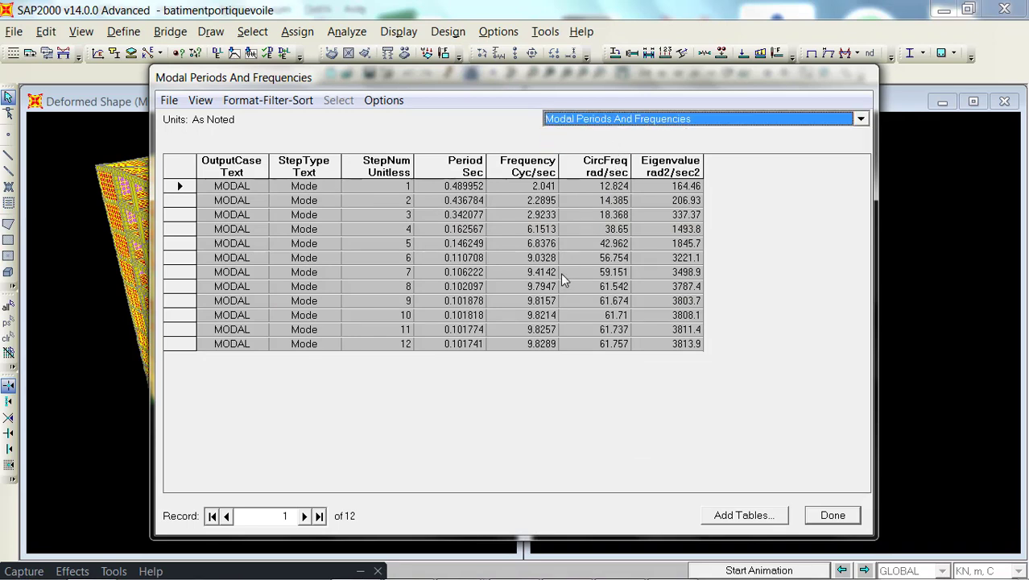
click(624, 119)
click(633, 134)
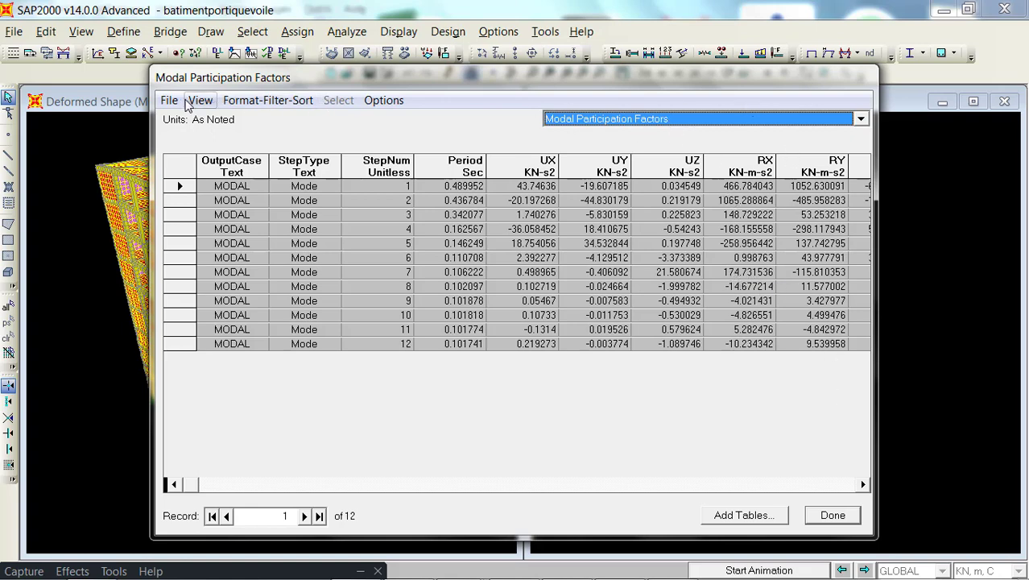
click(829, 515)
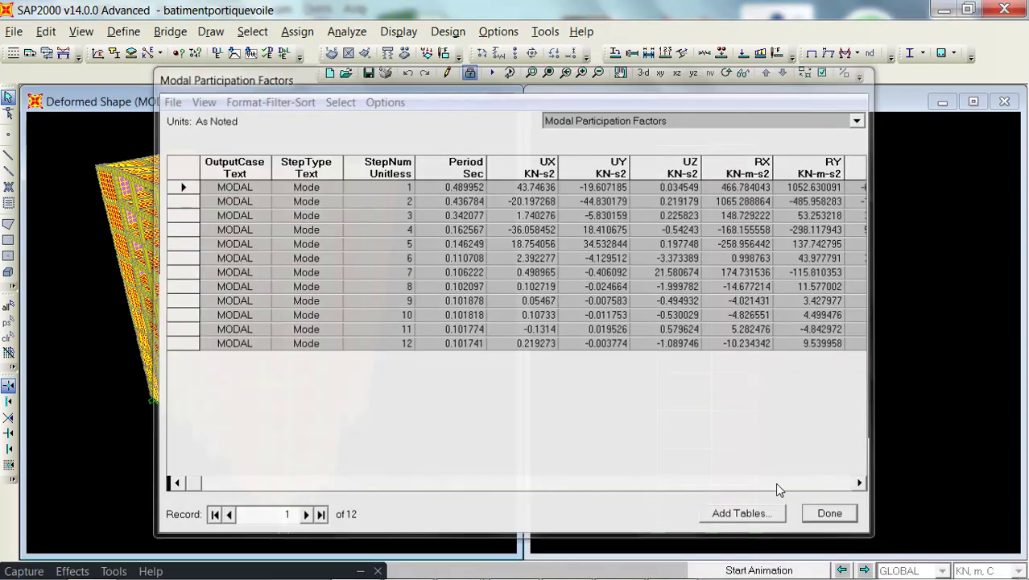
Display the result tables with Modal Participating Mass Ratios selected under Modal Information instead of Modal Participation Factors.
click(394, 32)
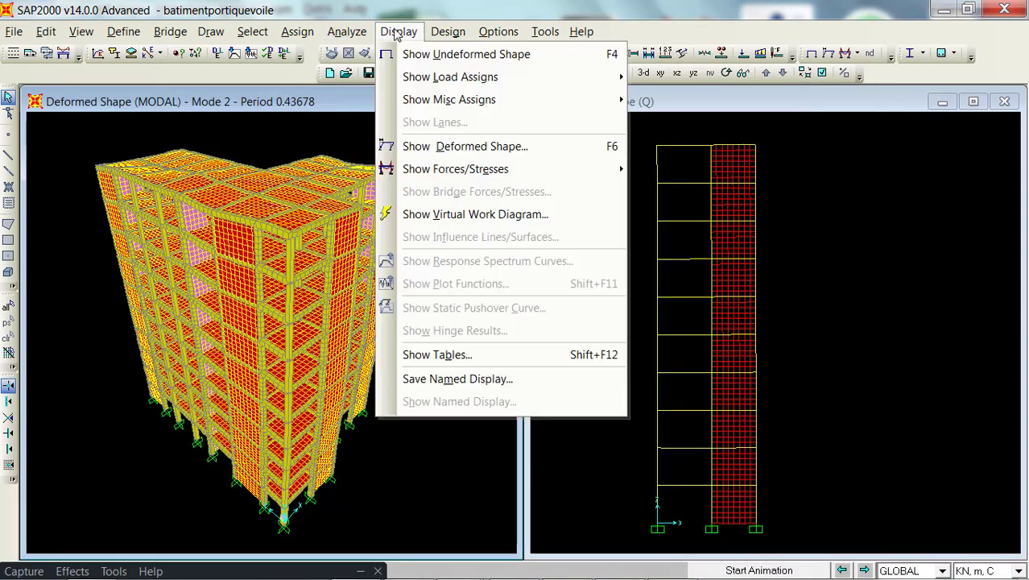
click(476, 354)
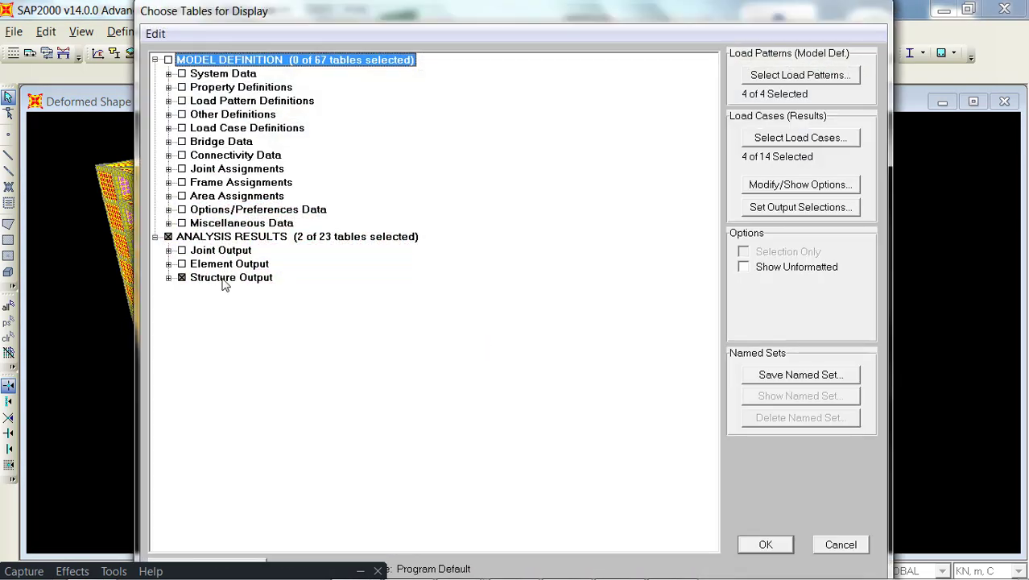
click(168, 277)
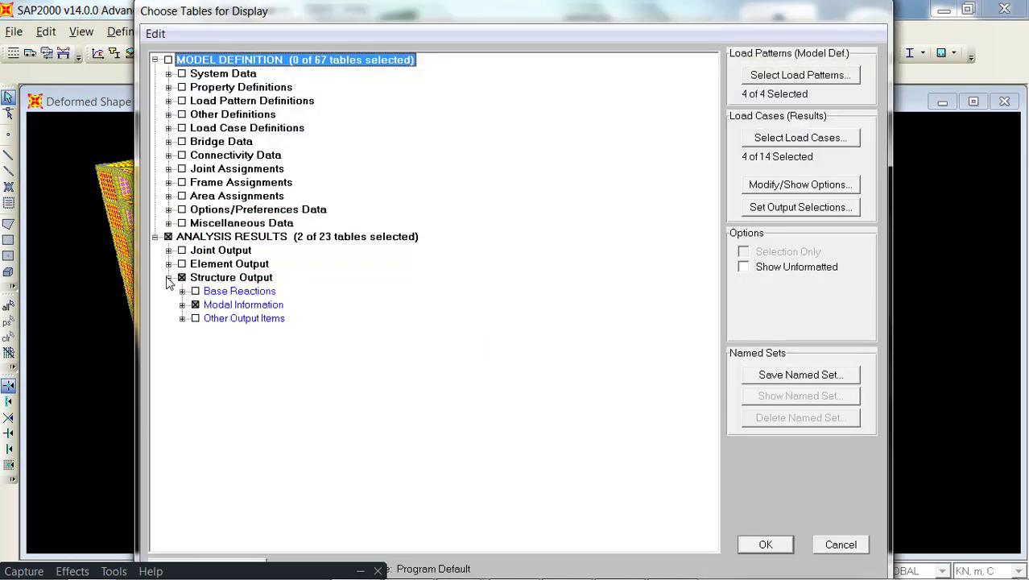
click(182, 304)
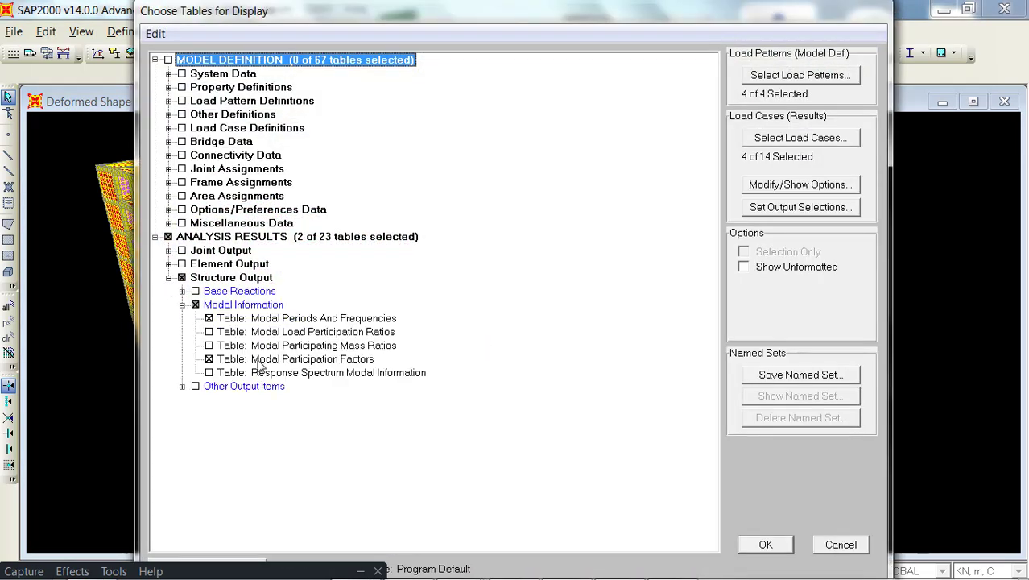
click(208, 358)
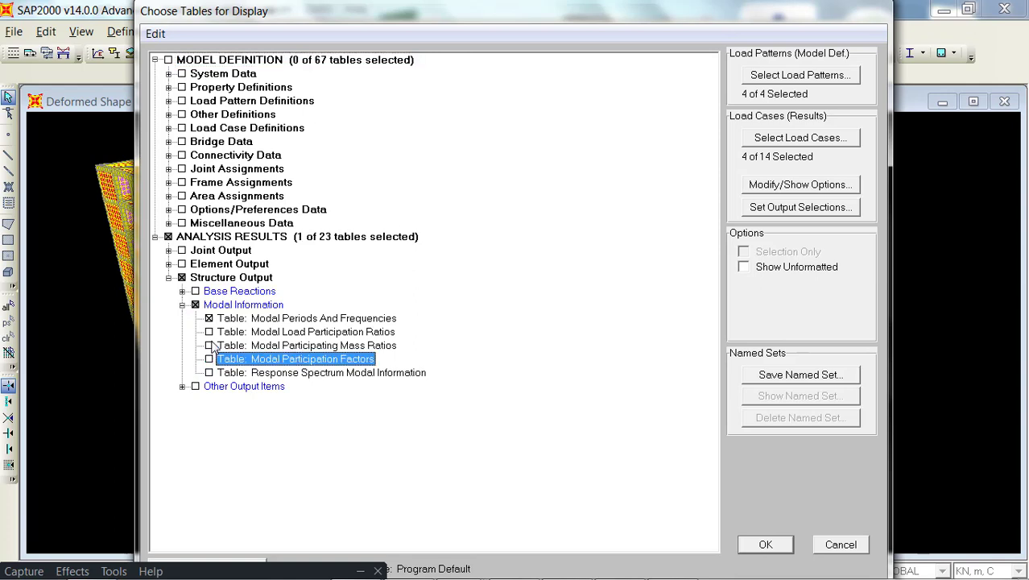
click(209, 345)
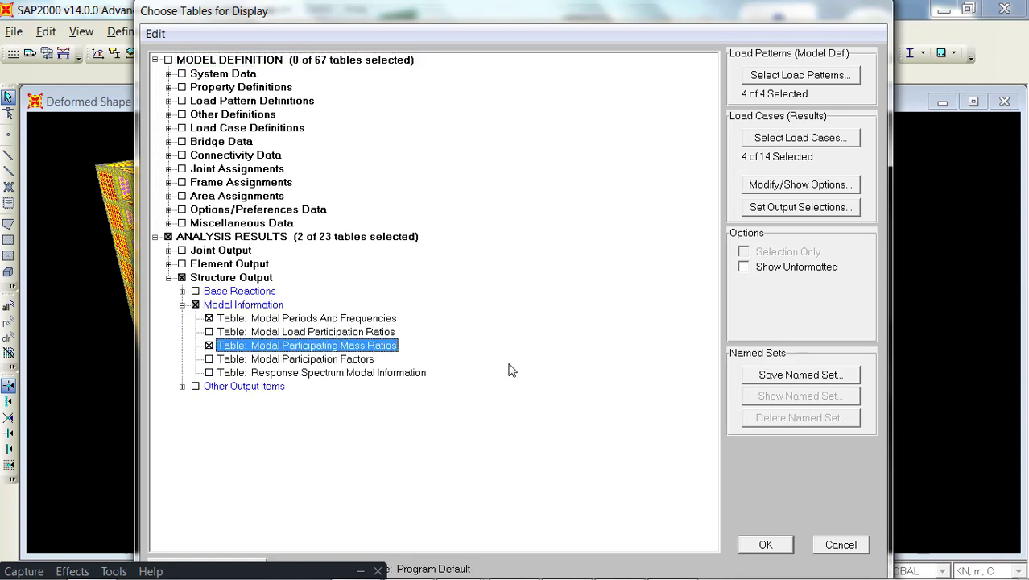
click(766, 546)
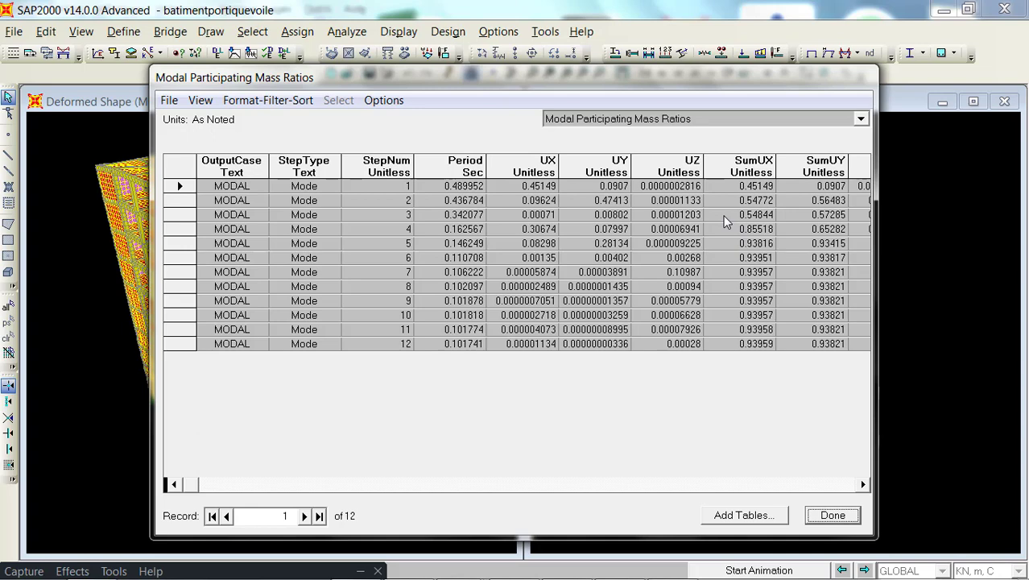
Export the current Modal Participating Mass Ratios table to Excel and dismiss the Office activation dialog.
click(170, 101)
mouse_move(242, 120)
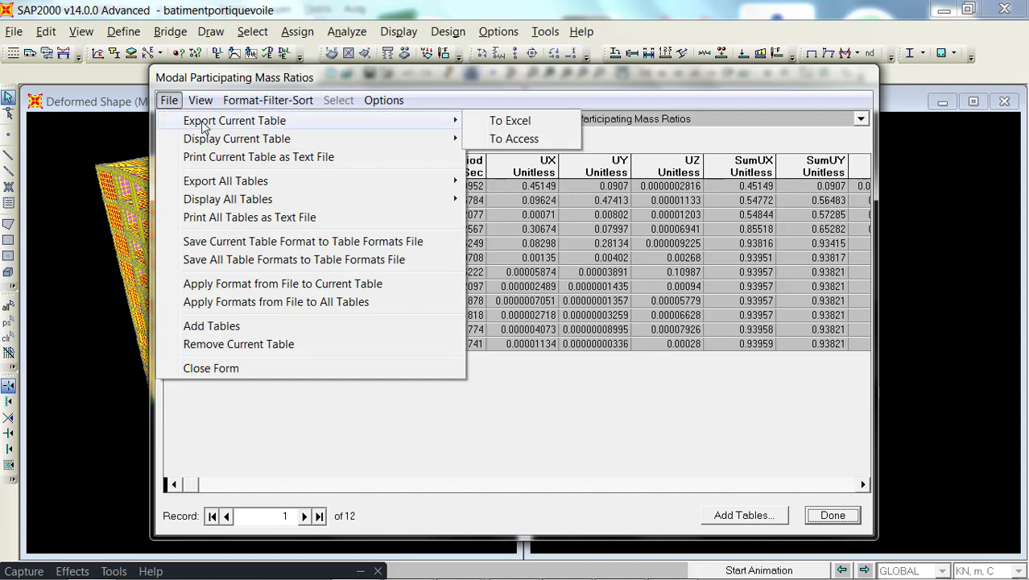
click(512, 139)
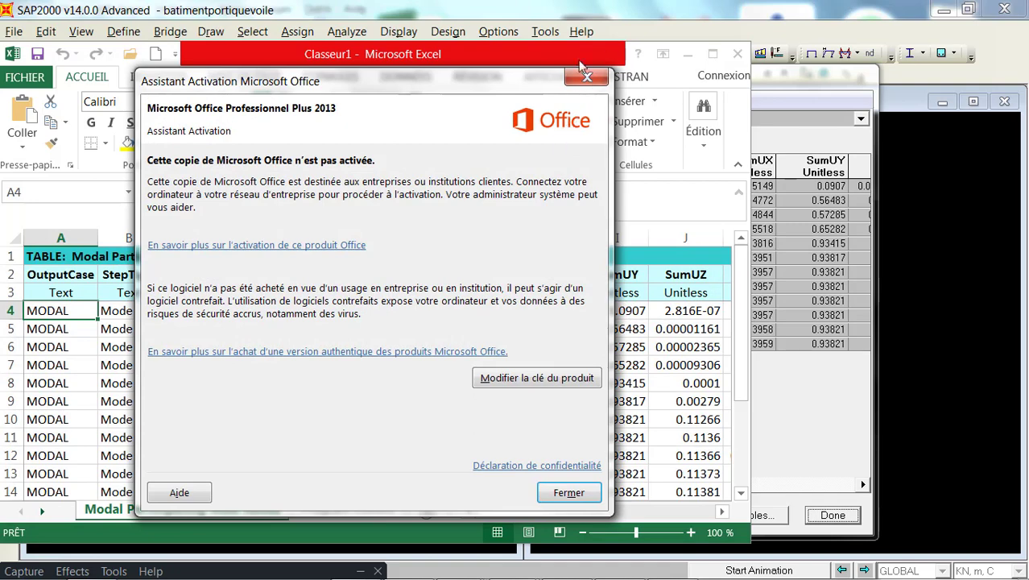
click(578, 86)
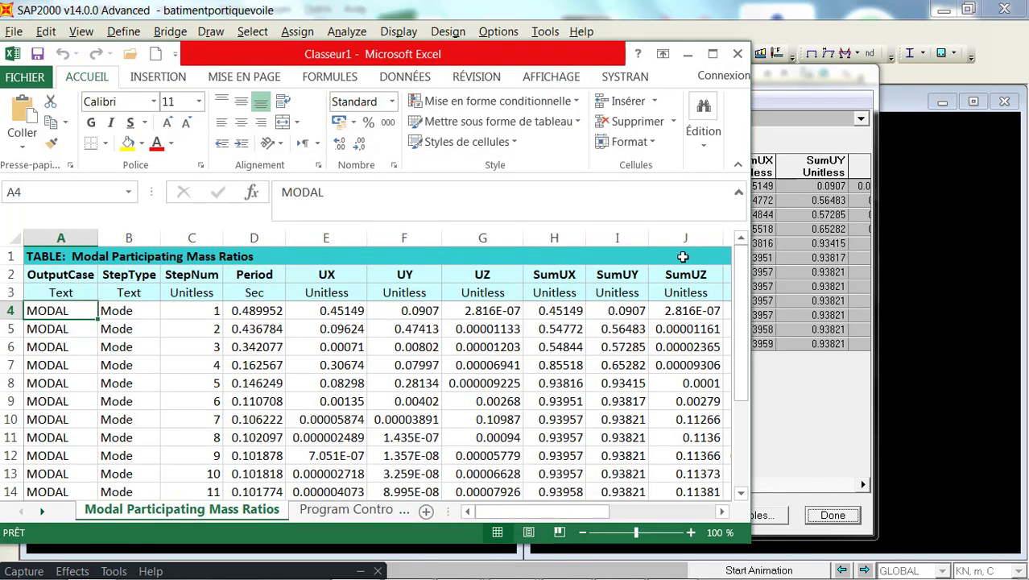
Delete the SumUZ column from the exported Modal Participating Mass Ratios sheet and maximize the workbook window.
click(679, 253)
click(677, 235)
right_click(681, 234)
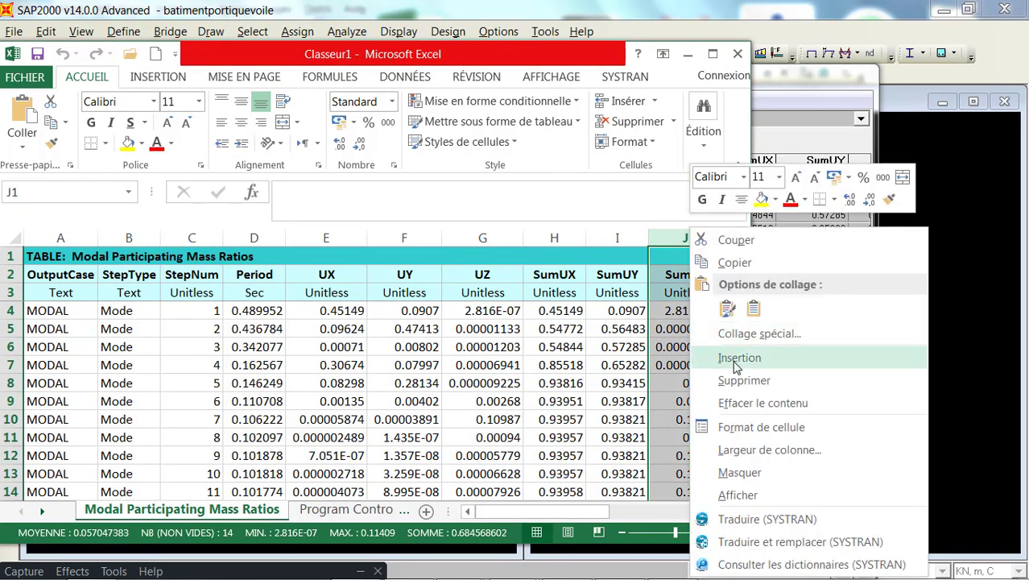
click(740, 380)
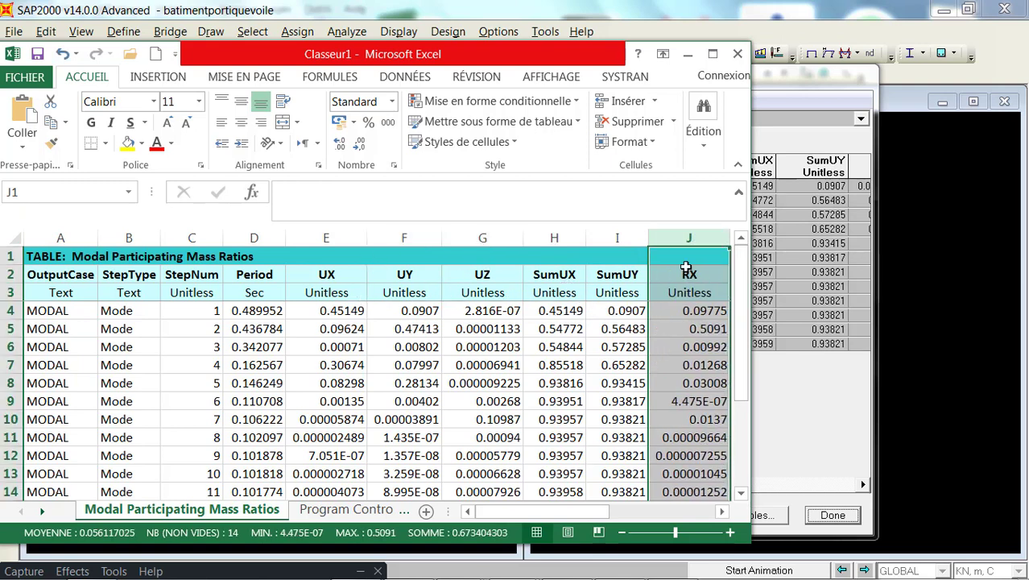
click(712, 53)
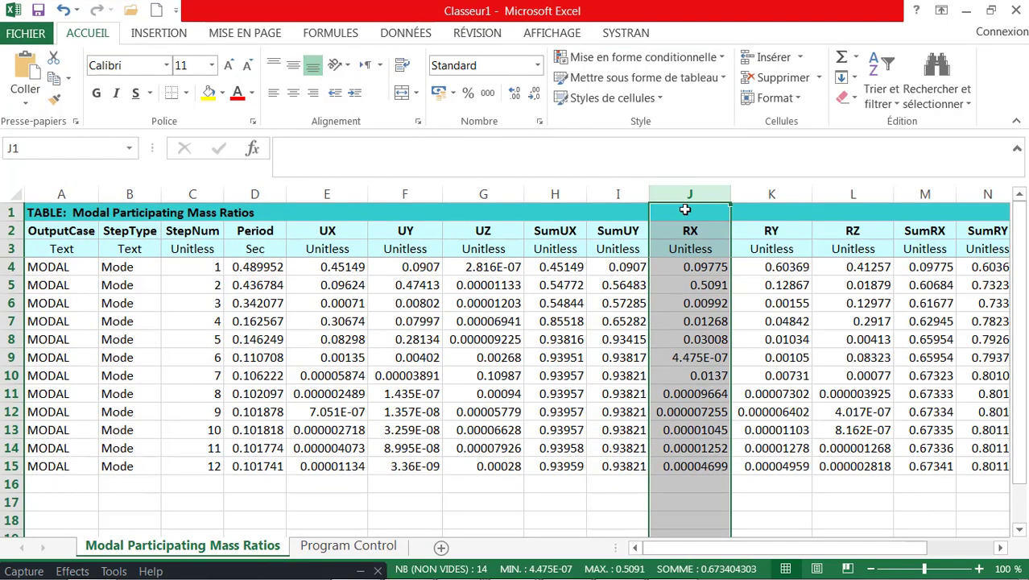
Delete the RX, RY, RZ, SumRX, SumRY and SumRZ columns from the Modal Participating Mass Ratios sheet.
drag(687, 194, 877, 194)
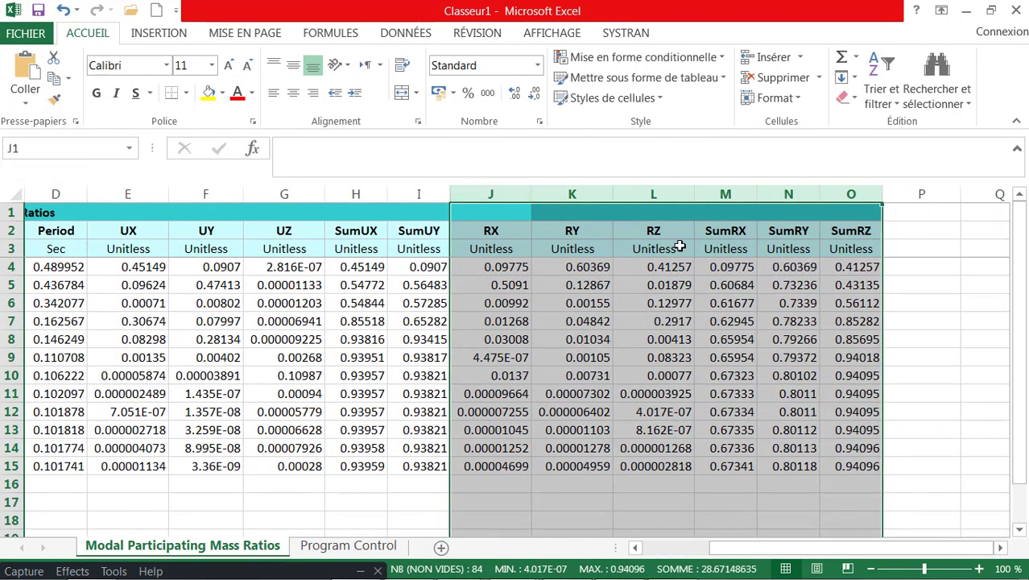
right_click(681, 233)
click(724, 380)
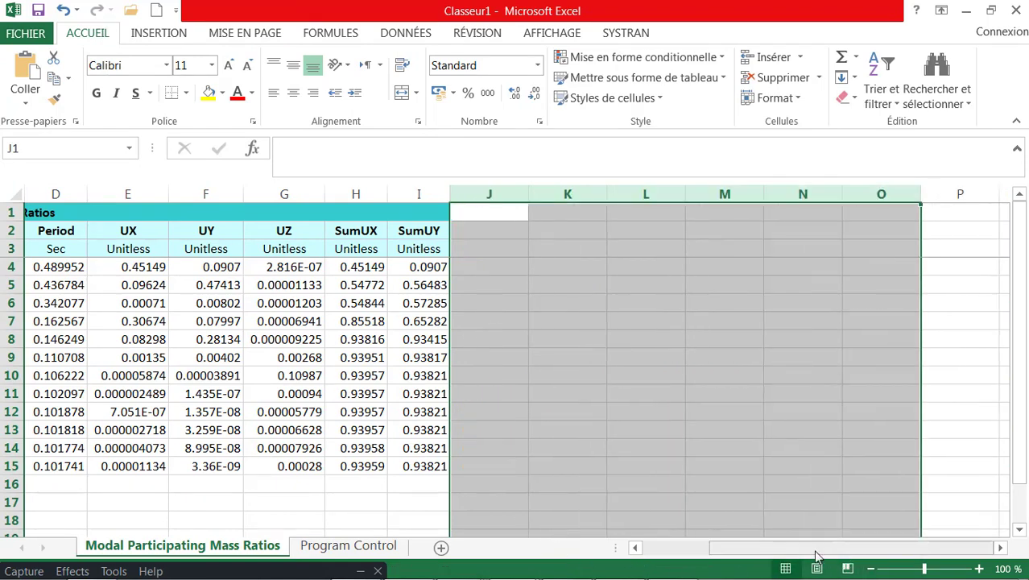
drag(769, 547, 630, 523)
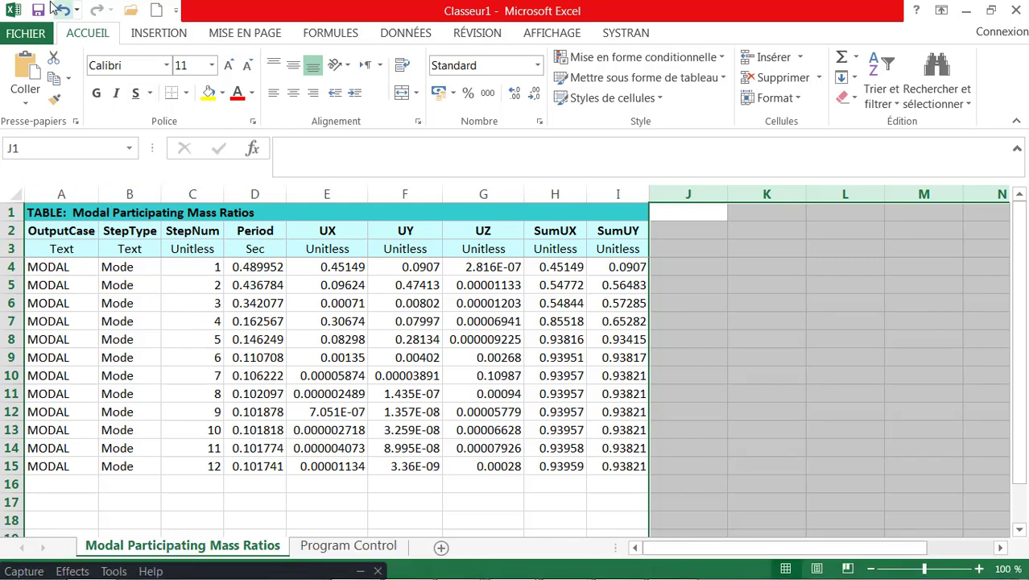
Save the workbook in the RPA99 conditions folder as "Vérification de la période et de la masse modale - batiment poryiqye voile".
click(38, 34)
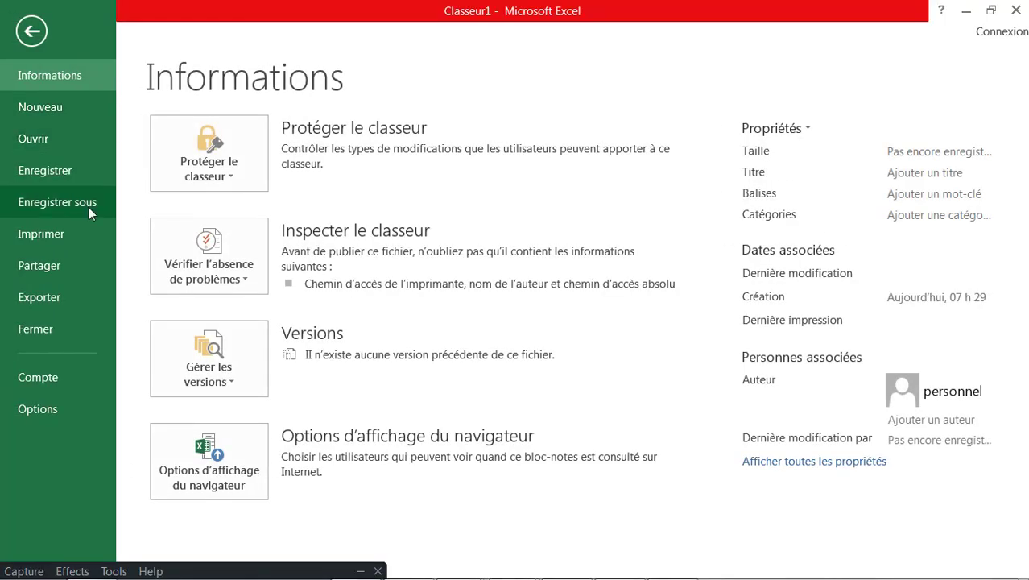
click(88, 205)
click(491, 202)
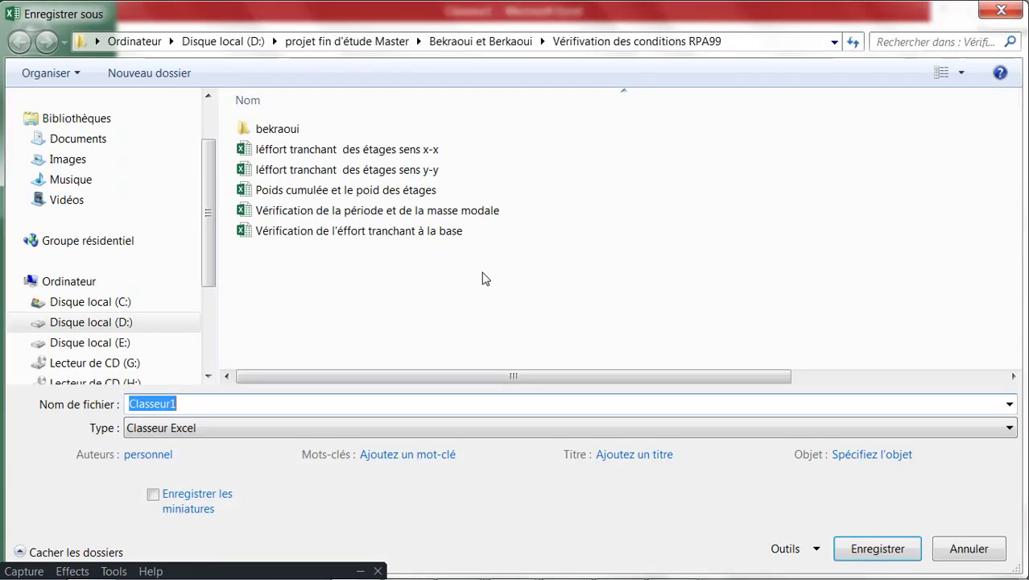
click(420, 337)
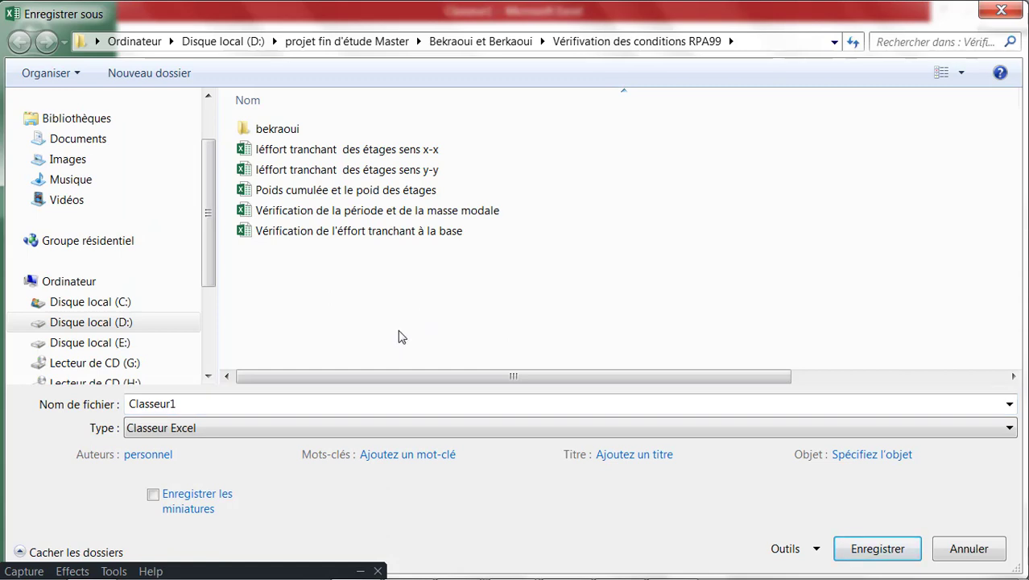
click(402, 210)
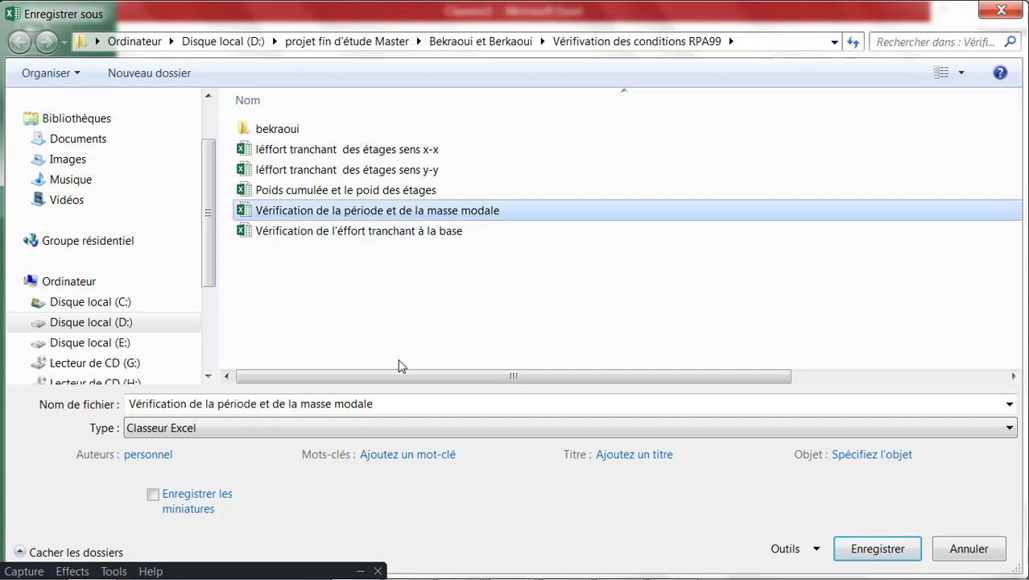
click(391, 404)
click(389, 404)
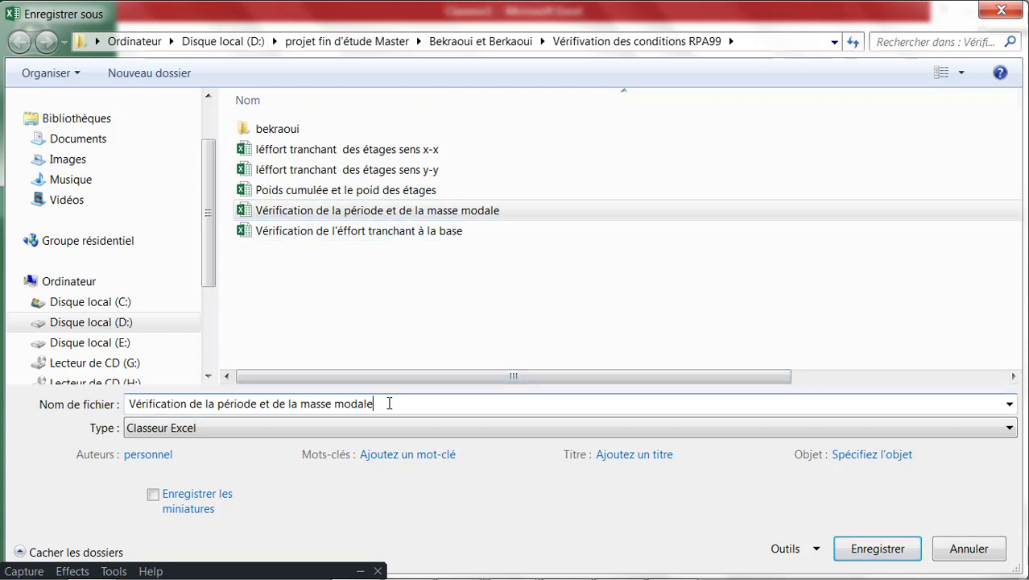
text(- batiment poryiqye voile)
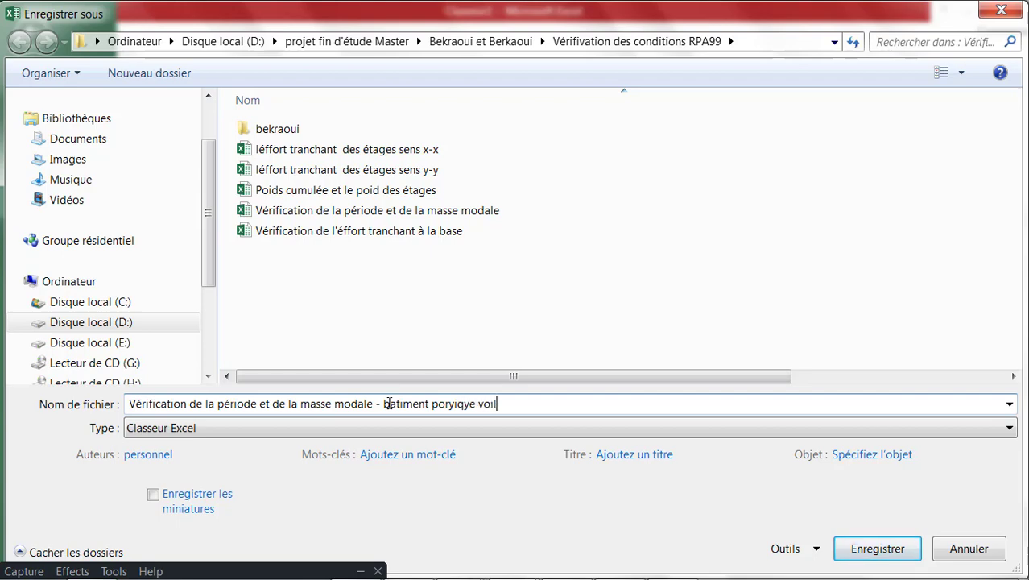
click(858, 551)
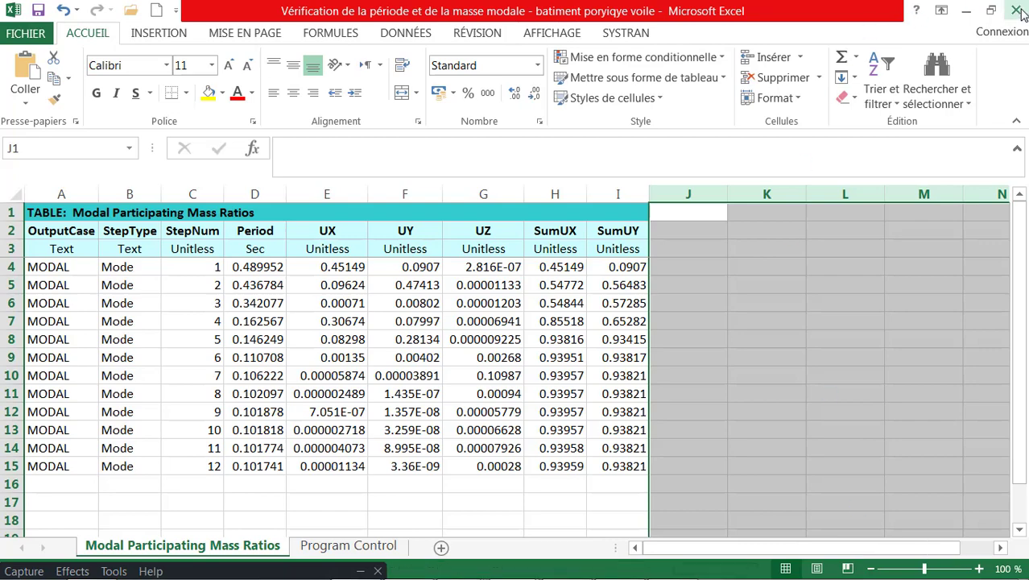
Close the saved workbook and the SAP2000 mass ratios table, and switch to the Excel workbook with the Verification exigences RPA sheet.
click(1015, 11)
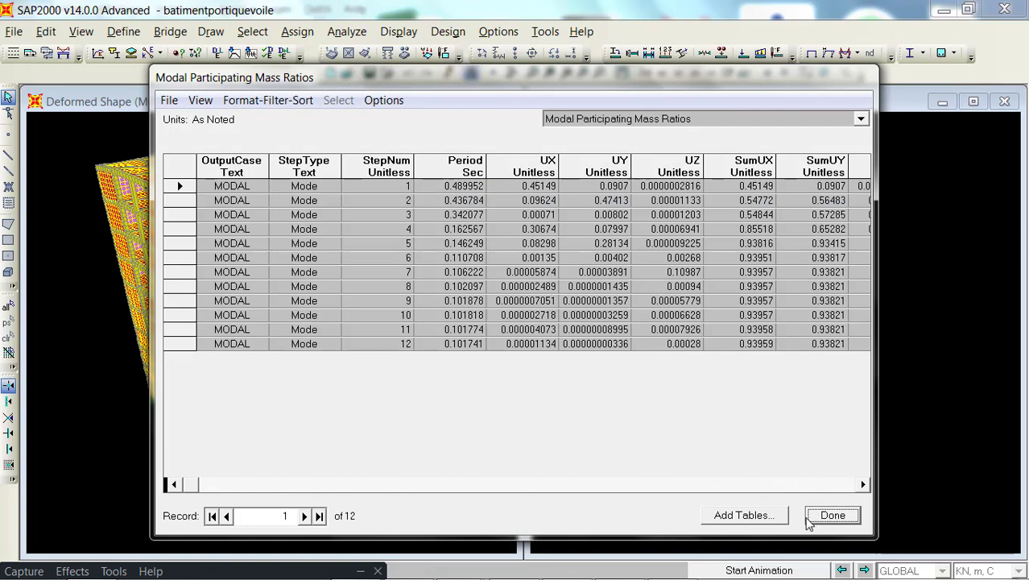
click(833, 515)
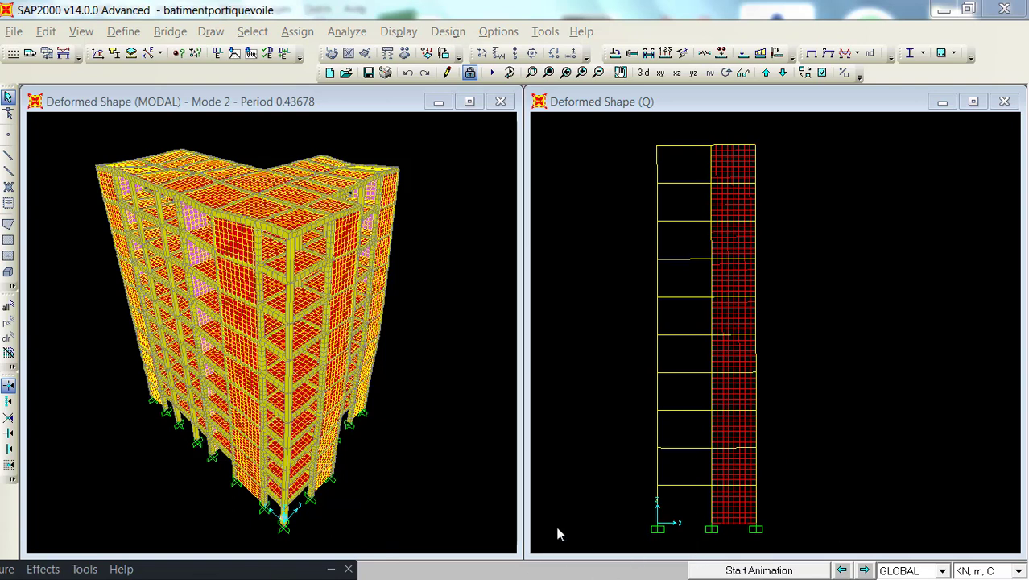
click(950, 10)
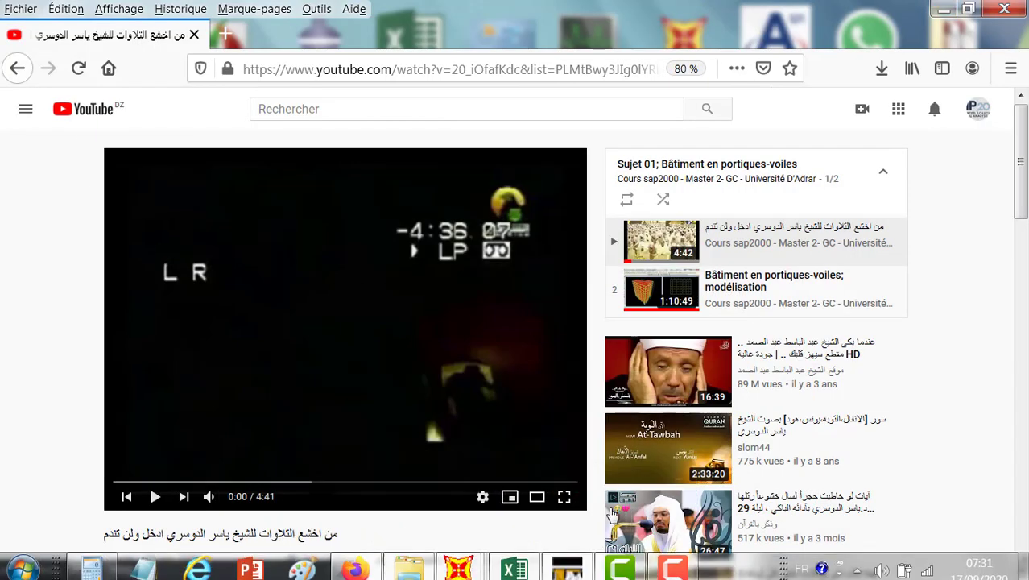
click(950, 10)
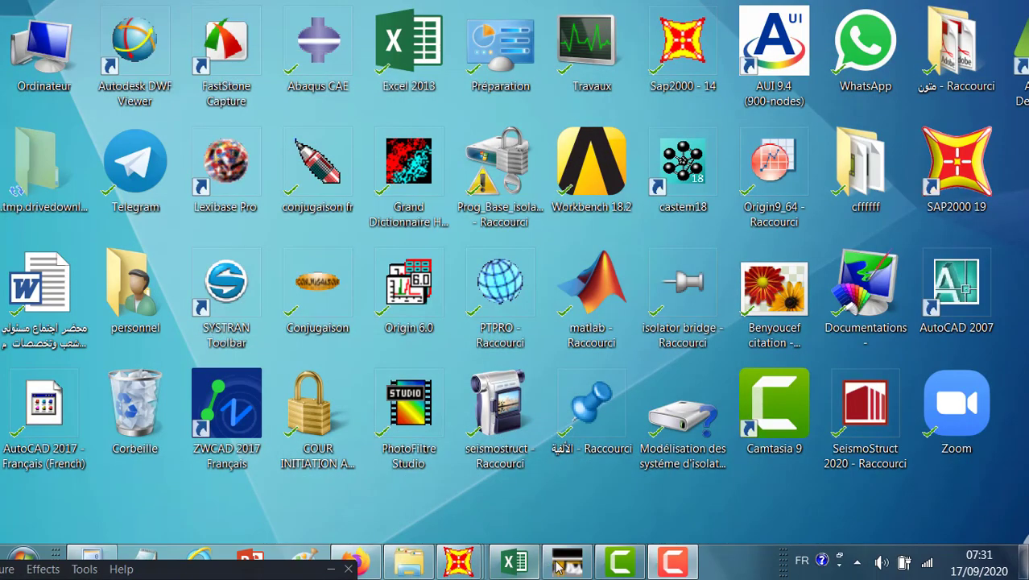
click(514, 561)
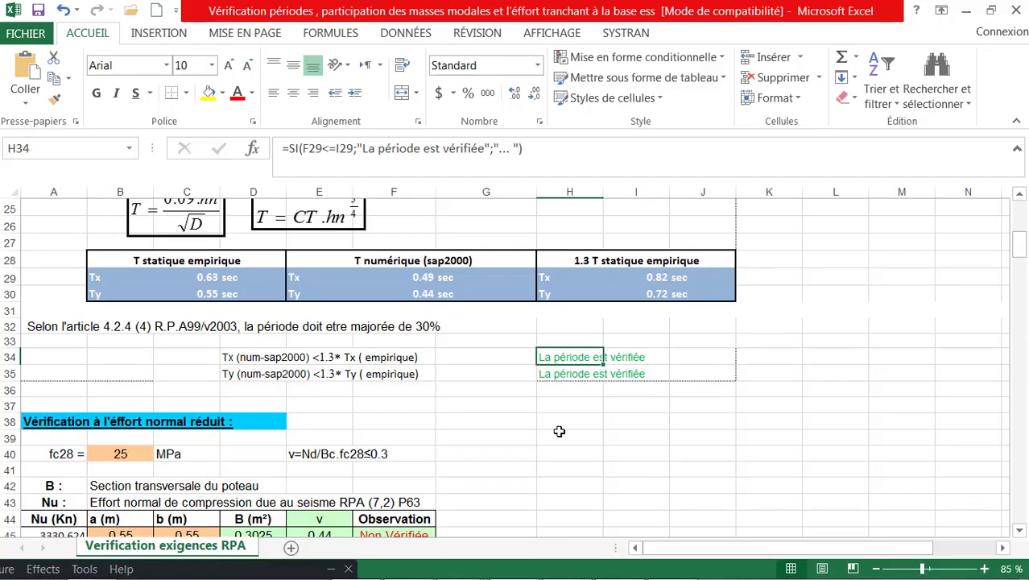
Examine the RPA verification sheet from the period checks to the base shear estimation and the dynamic versus 0.8 static shear comparison.
scroll(504, 432, up, 8)
scroll(515, 419, down, 7)
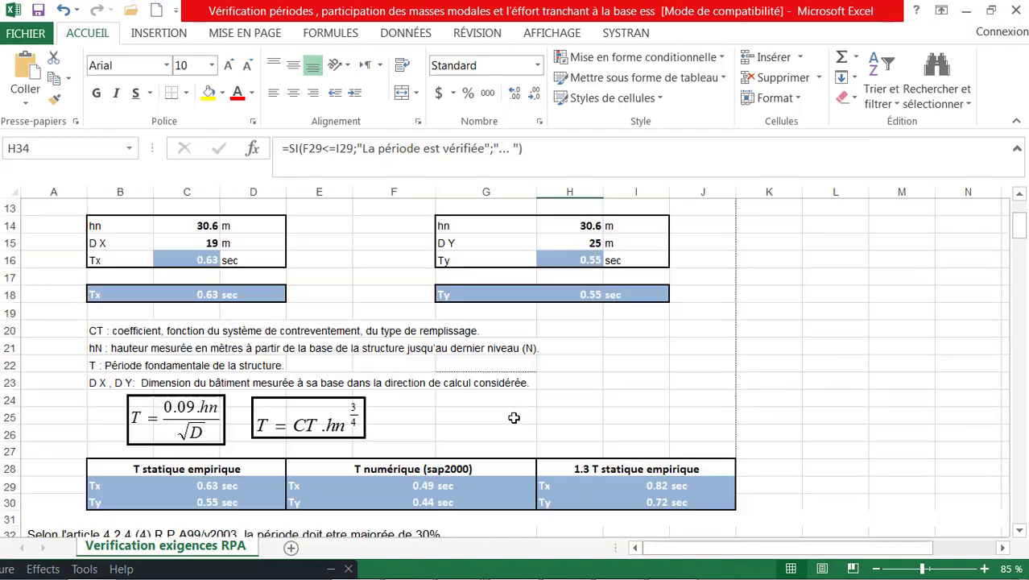
scroll(522, 414, down, 10)
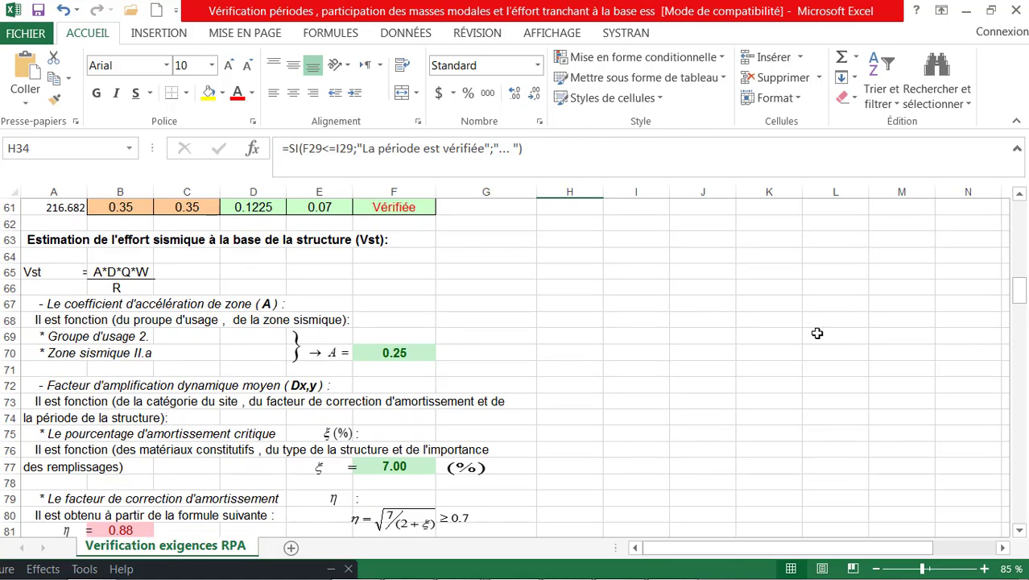
scroll(767, 350, down, 1)
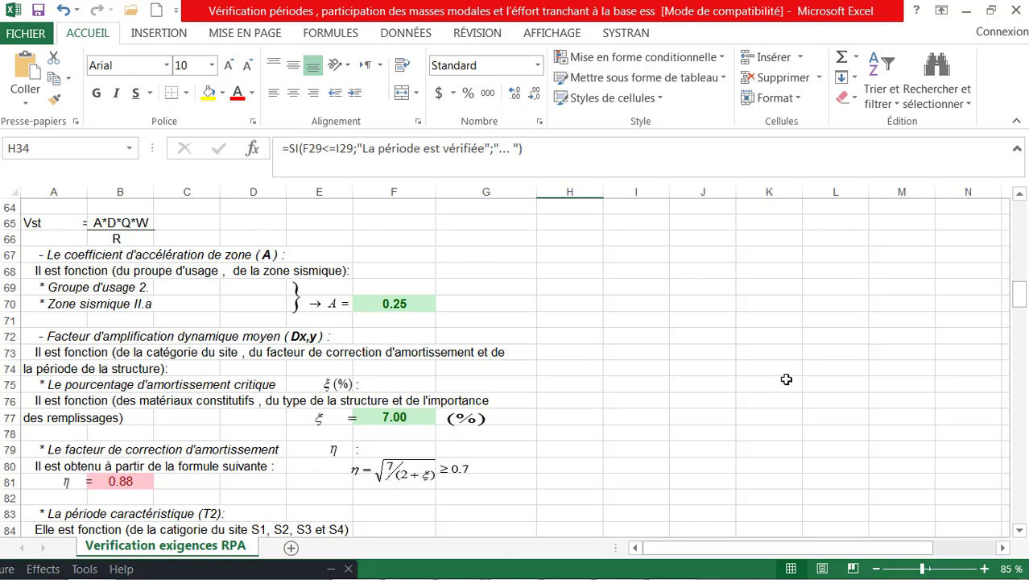
scroll(786, 379, down, 4)
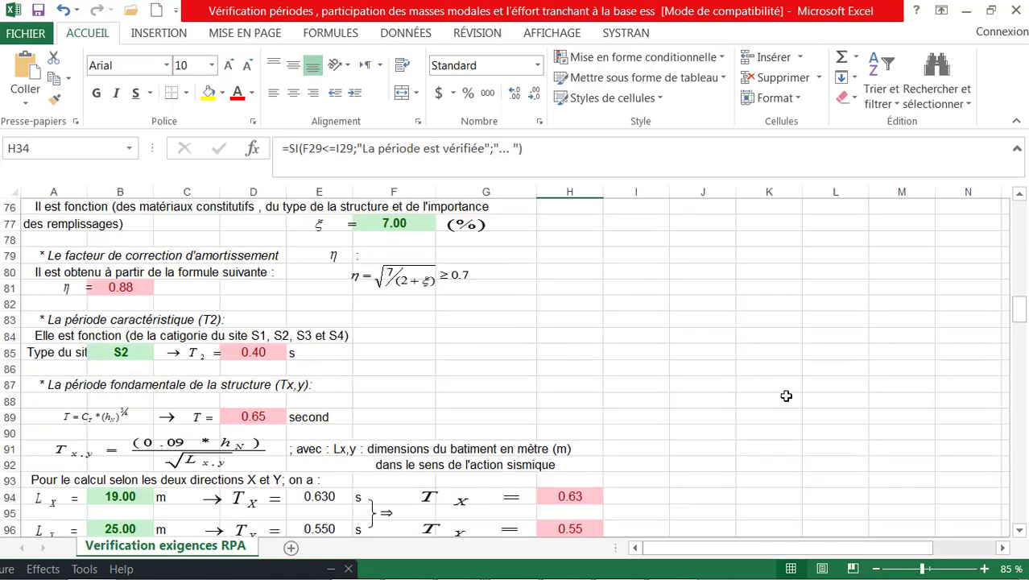
scroll(787, 395, down, 4)
scroll(786, 396, down, 3)
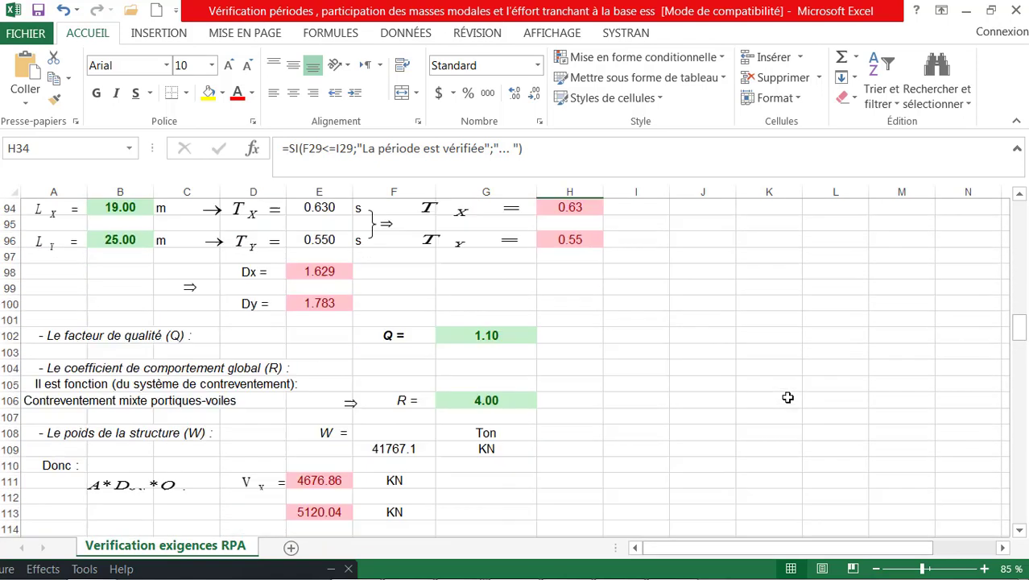
scroll(793, 404, down, 3)
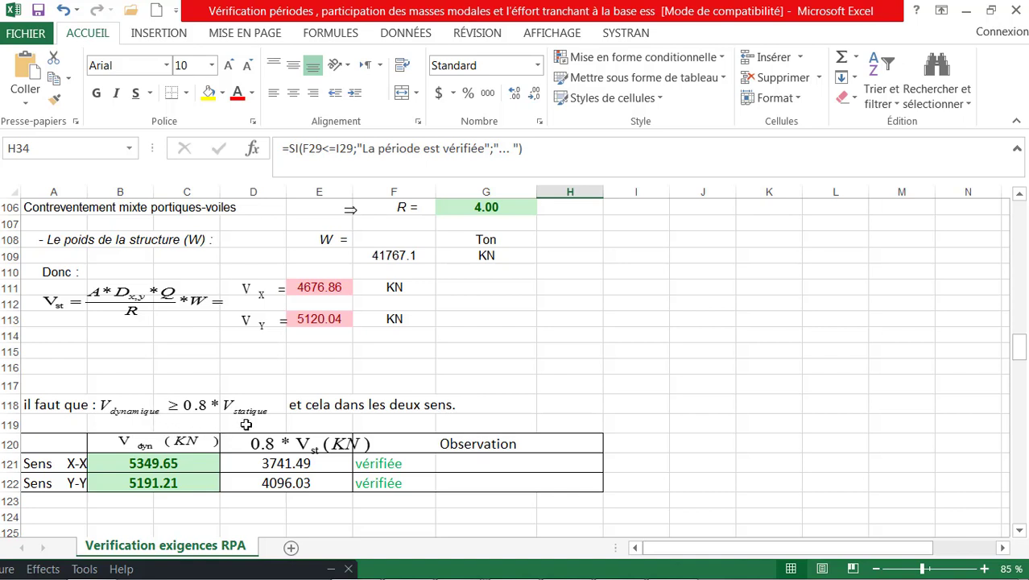
scroll(246, 424, up, 2)
scroll(287, 443, up, 1)
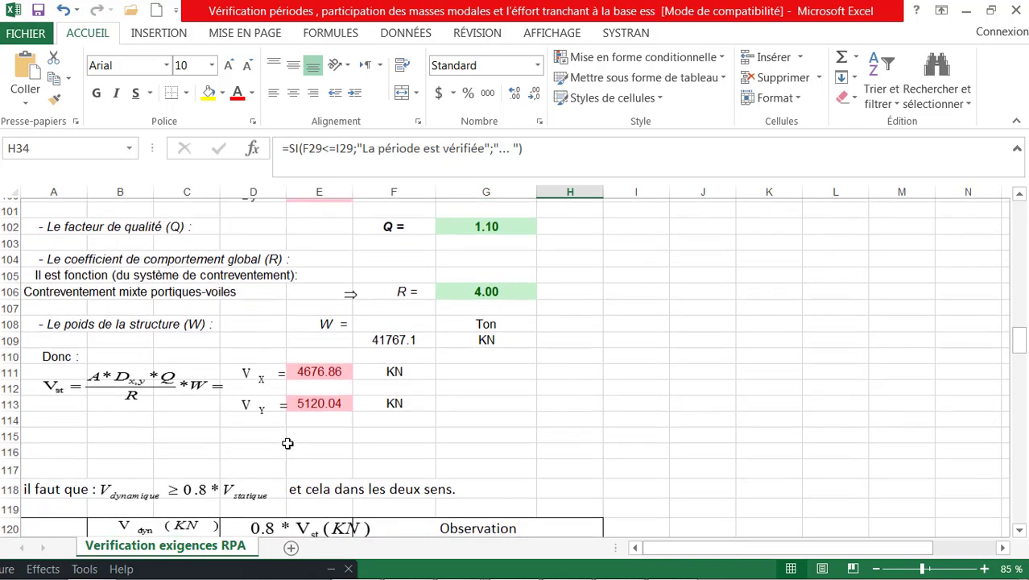
Review the zone acceleration coefficient, seismic zone, critical damping percentage and damping correction factor in the Vst estimation.
scroll(287, 443, up, 11)
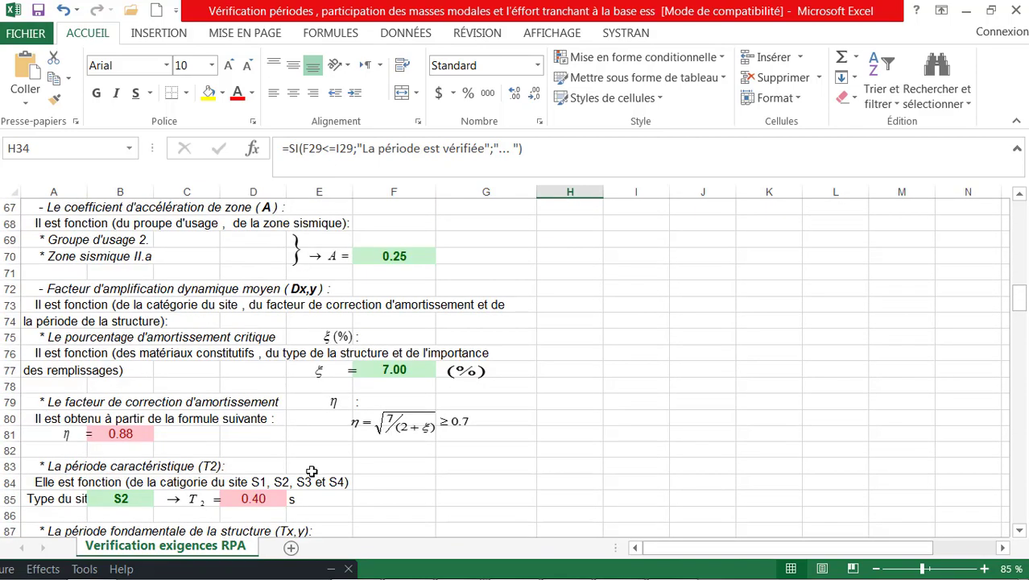
scroll(311, 471, up, 3)
scroll(217, 374, down, 3)
scroll(250, 338, up, 1)
scroll(243, 290, up, 1)
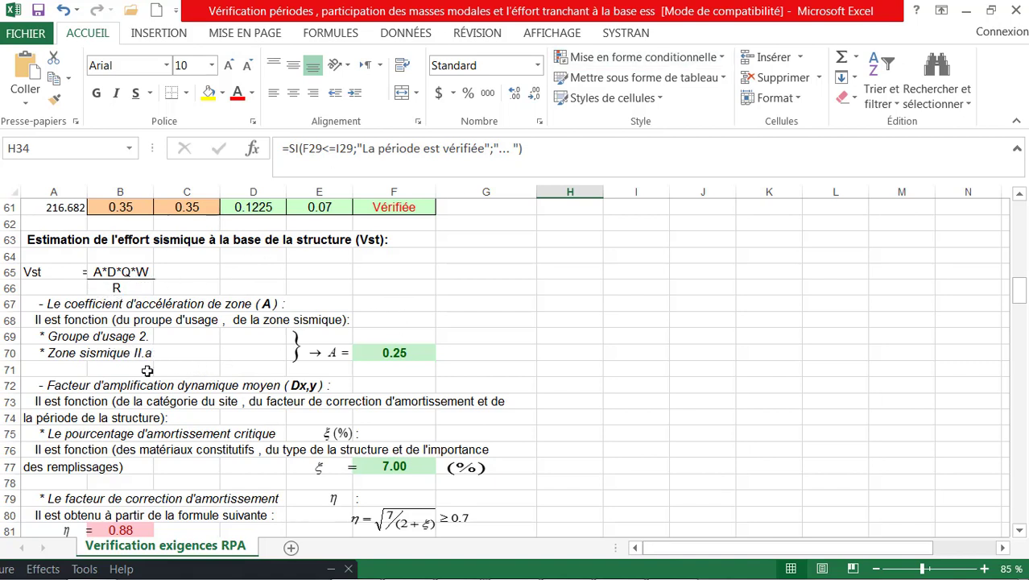
click(157, 355)
click(144, 352)
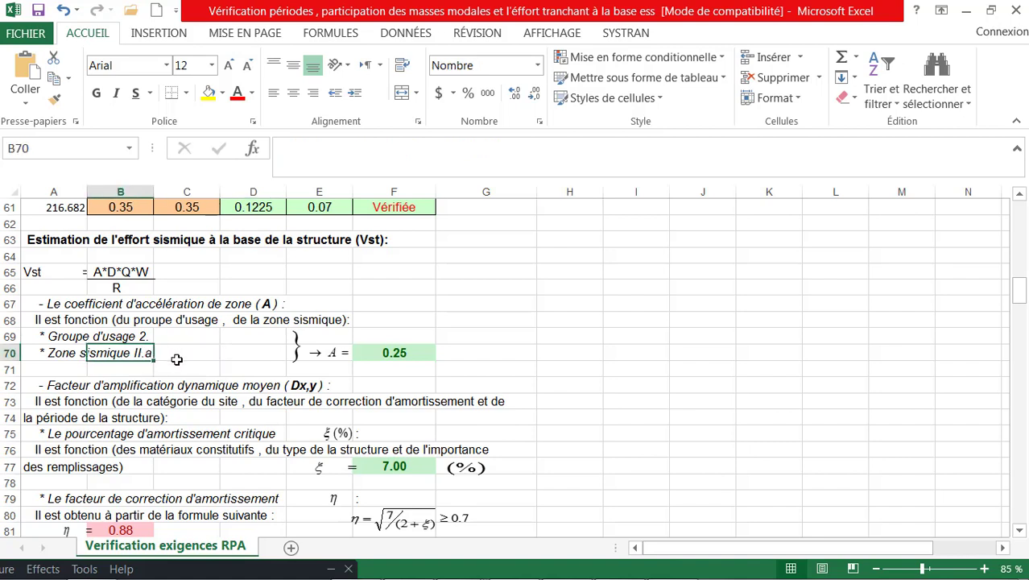
click(70, 356)
click(132, 355)
scroll(400, 359, down, 2)
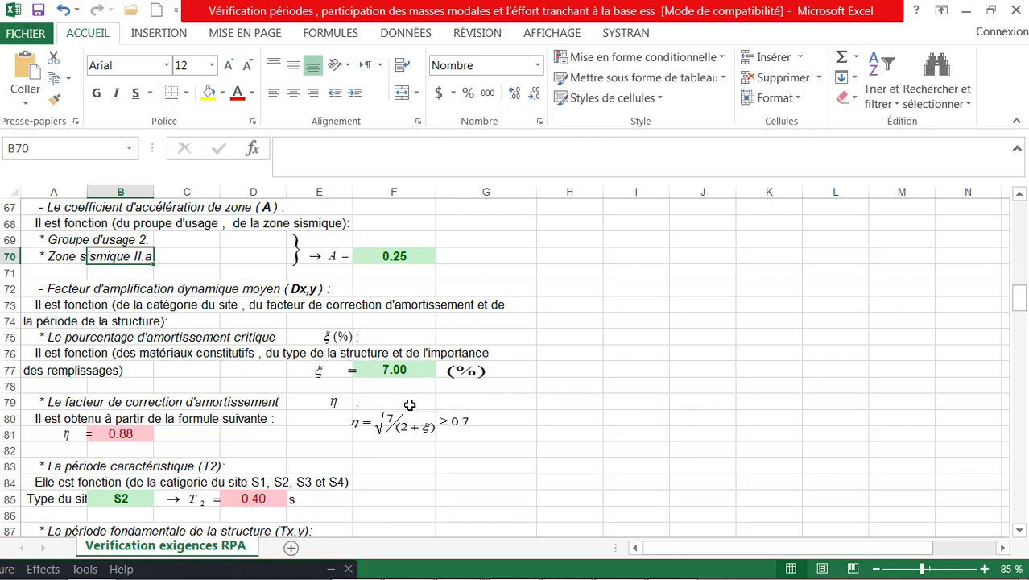
scroll(351, 414, down, 1)
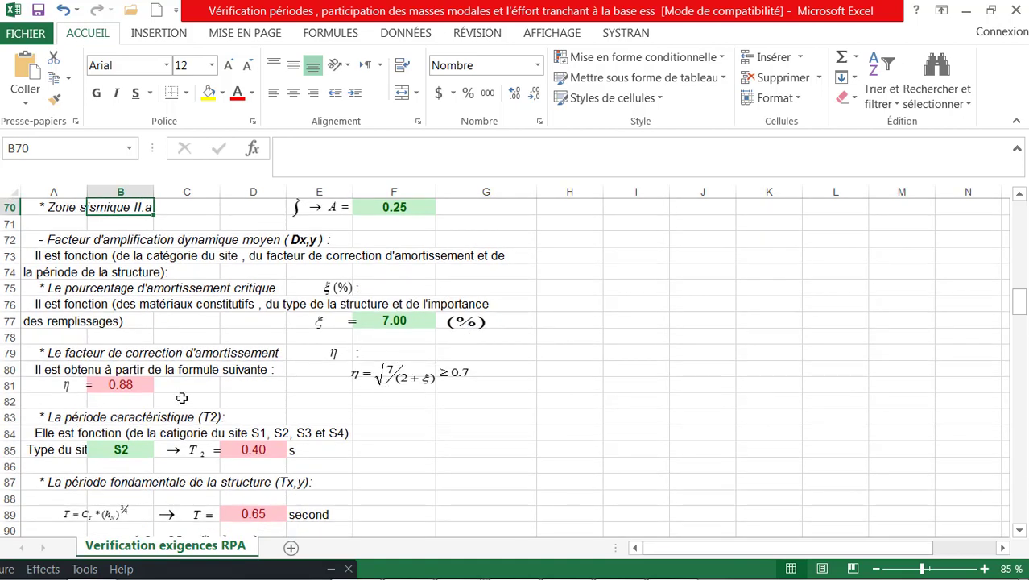
scroll(224, 408, down, 1)
scroll(224, 408, down, 1)
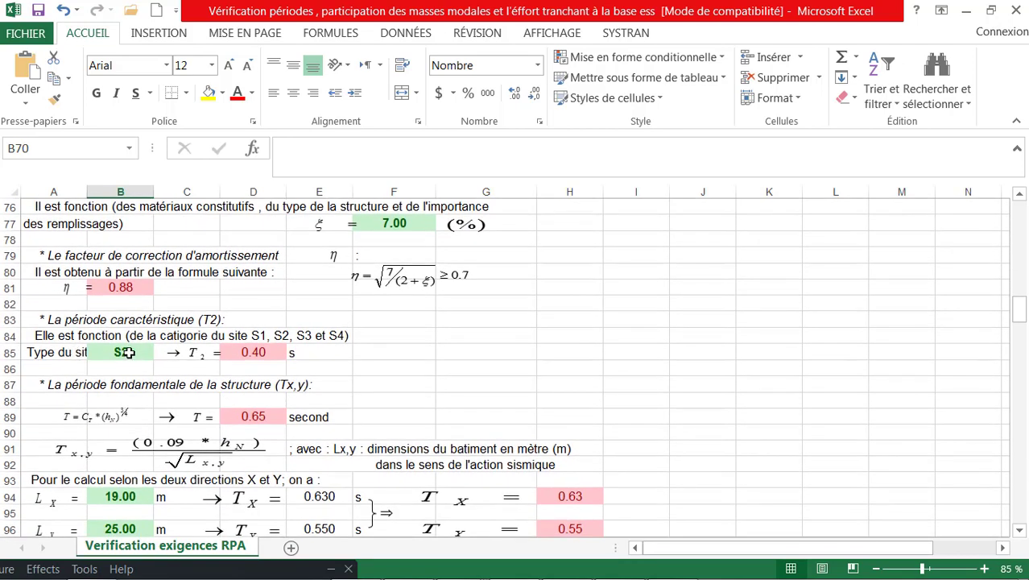
Inspect the site type cell and the source formulas of the fundamental periods Tx and Ty used for Dx and Dy.
click(127, 354)
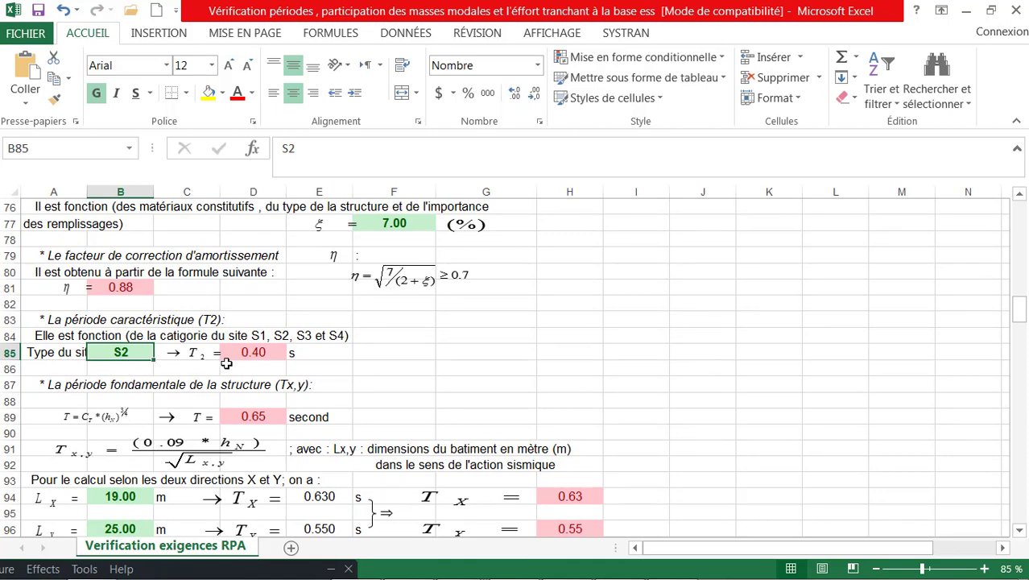
scroll(282, 362, down, 1)
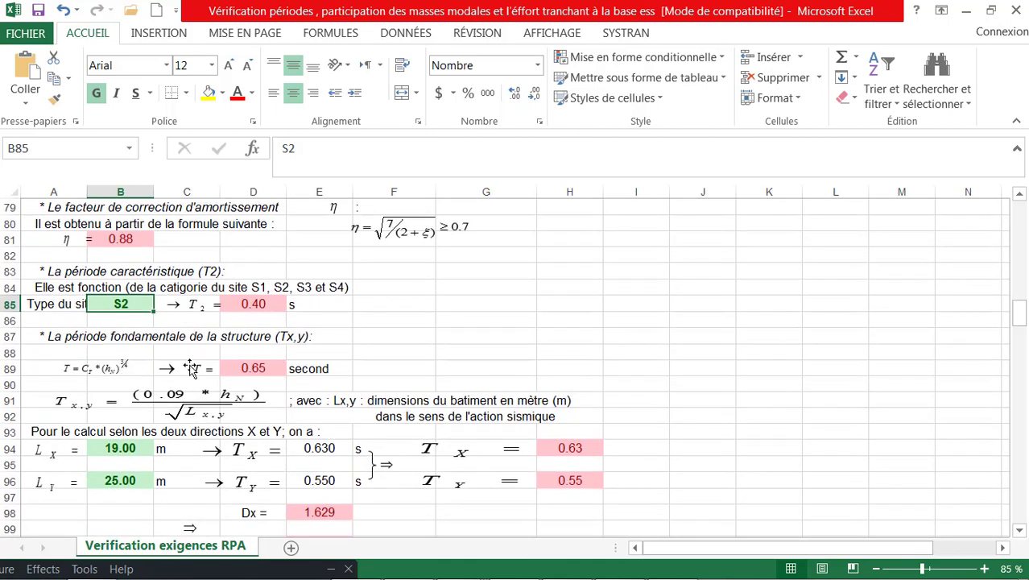
scroll(222, 396, down, 1)
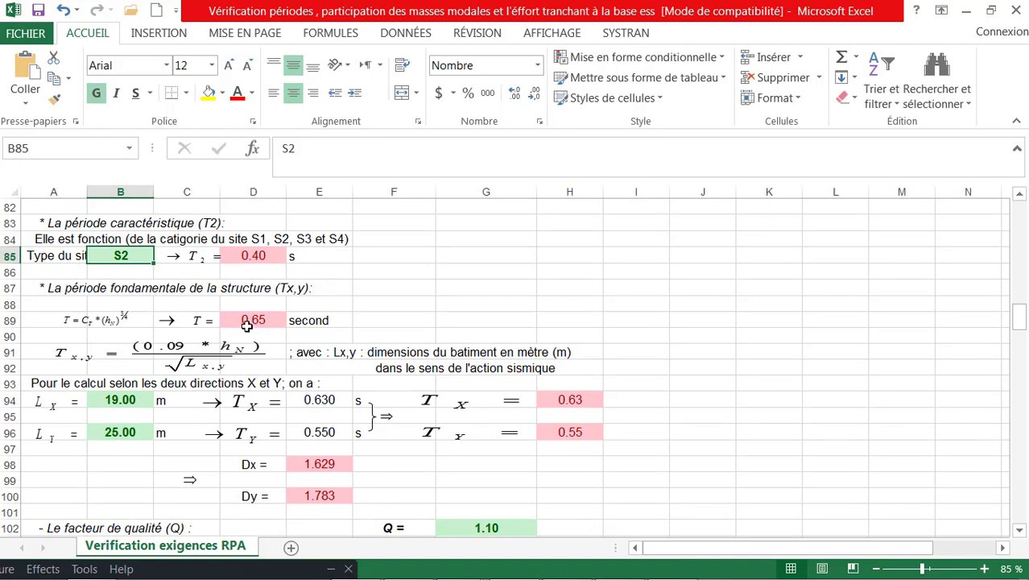
click(564, 398)
click(569, 433)
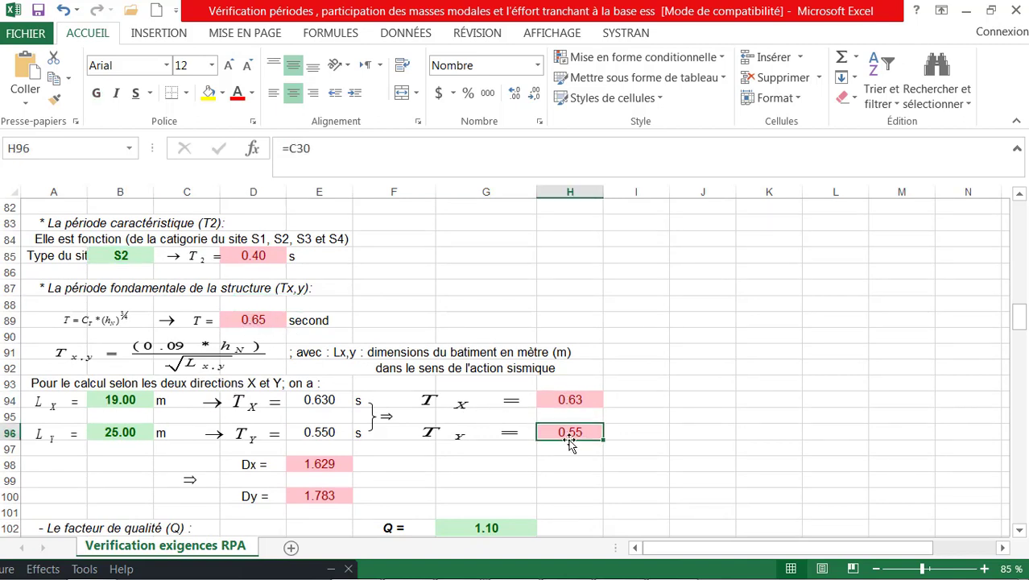
click(570, 398)
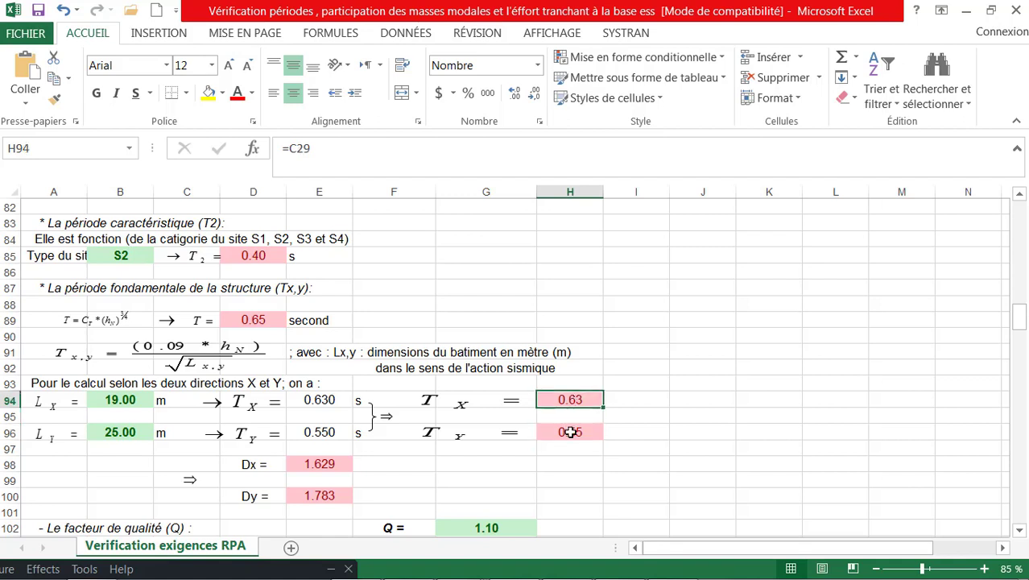
click(568, 429)
click(572, 398)
scroll(579, 424, down, 2)
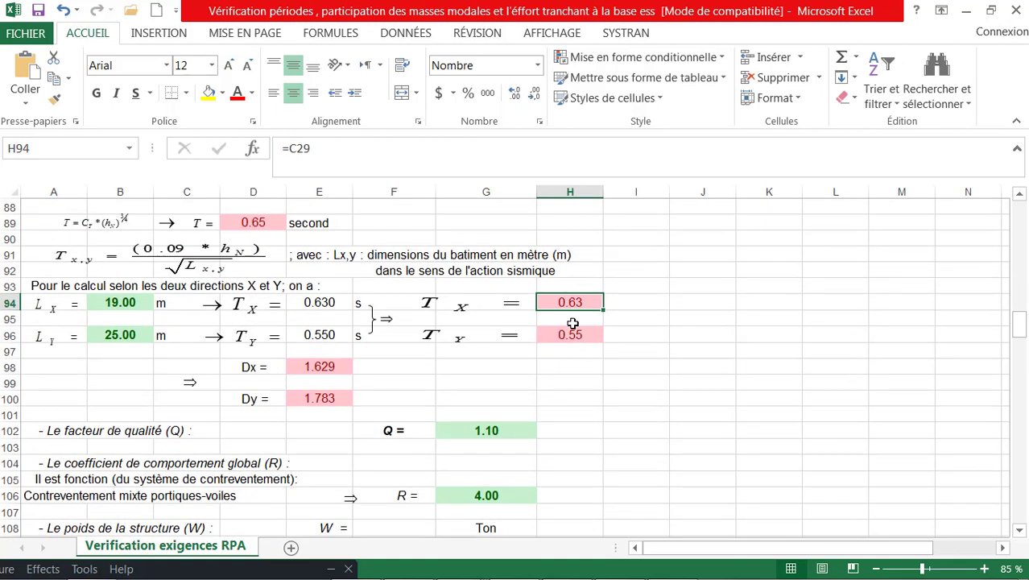
scroll(572, 323, up, 1)
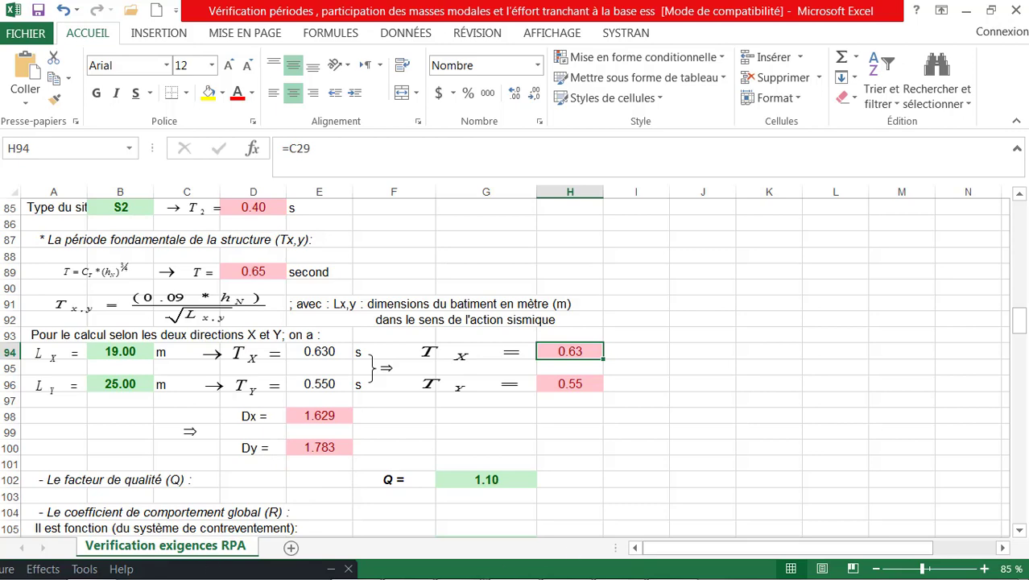
Switch to the file explorer, search drive D: for "rpa" and open the rpa99_v2003 PDF.
click(413, 564)
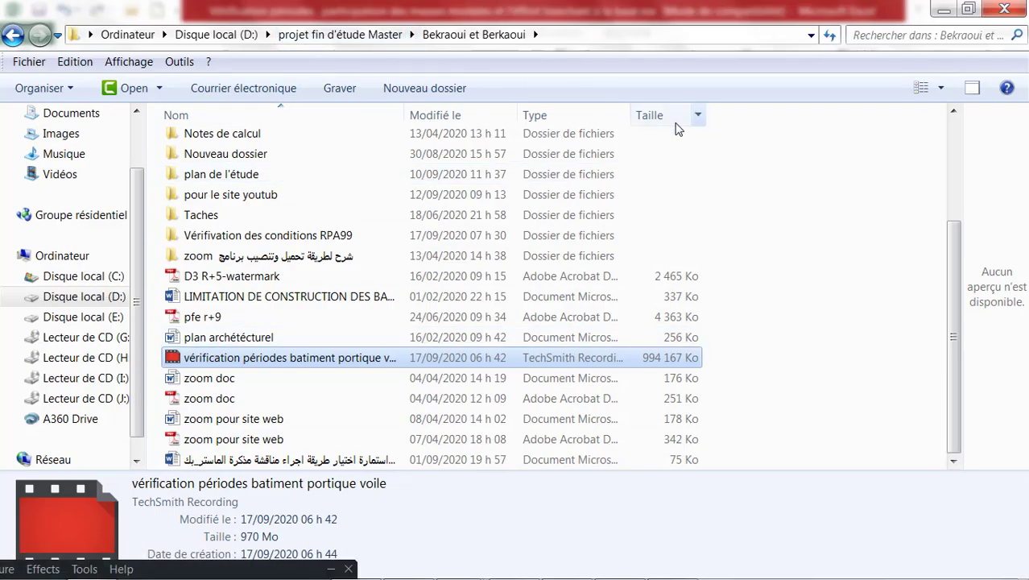
click(309, 33)
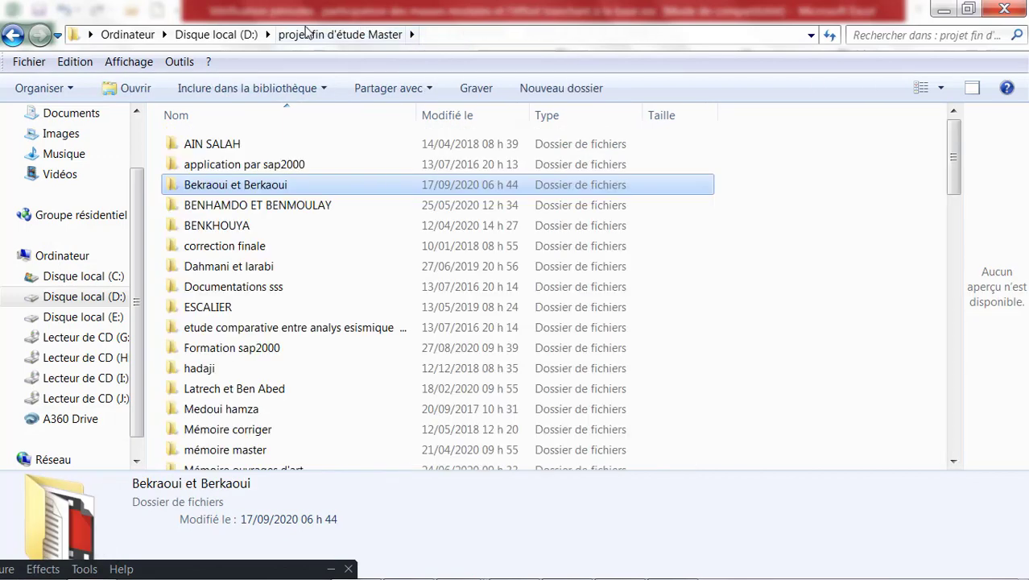
click(245, 34)
click(859, 45)
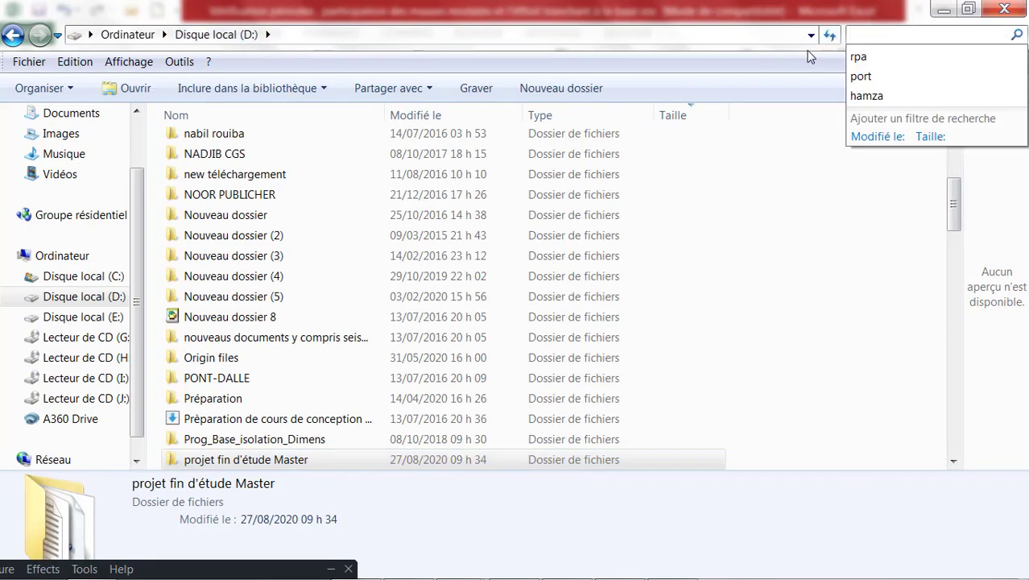
click(870, 58)
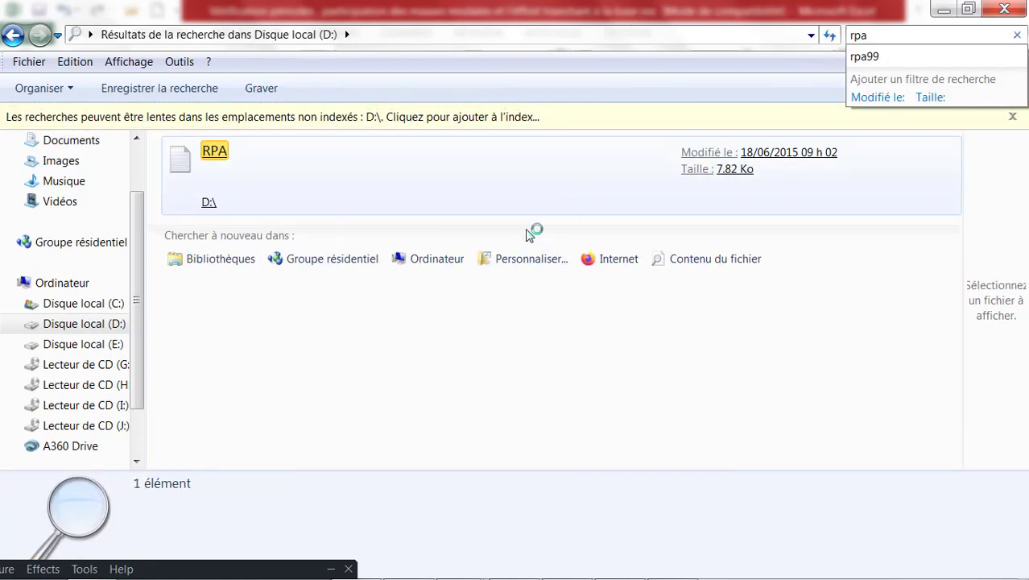
click(1012, 117)
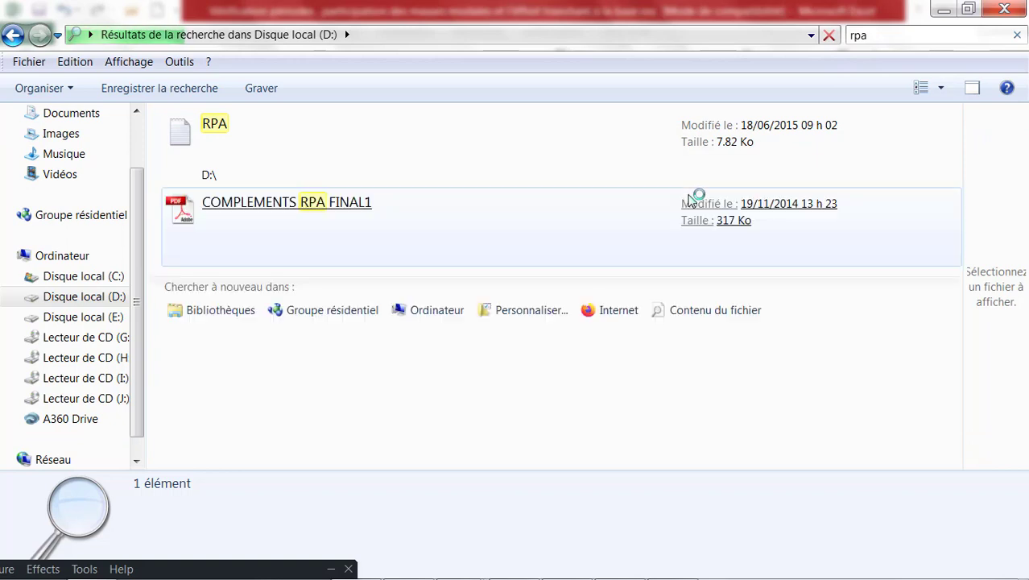
click(695, 202)
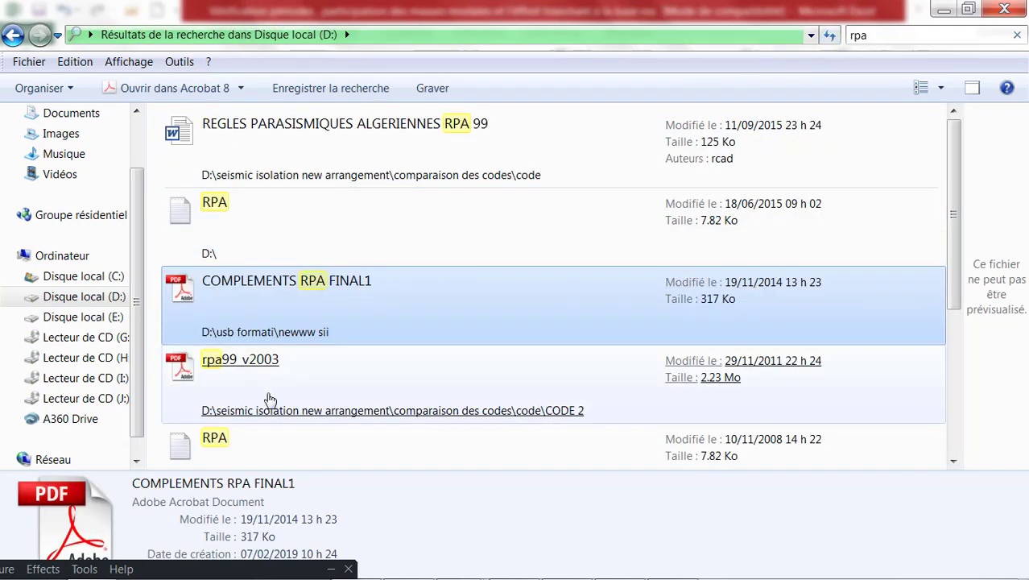
click(268, 362)
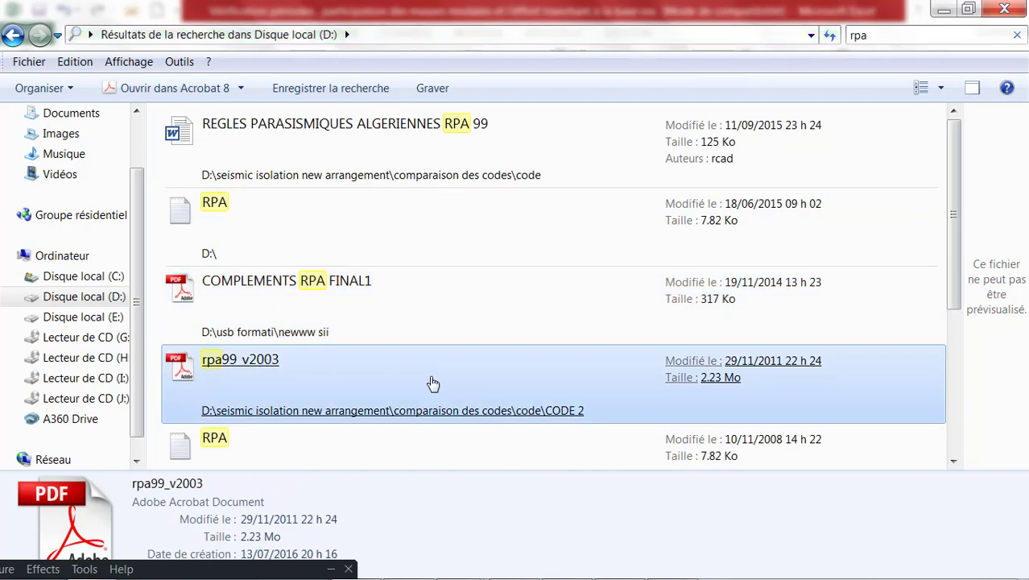
click(561, 132)
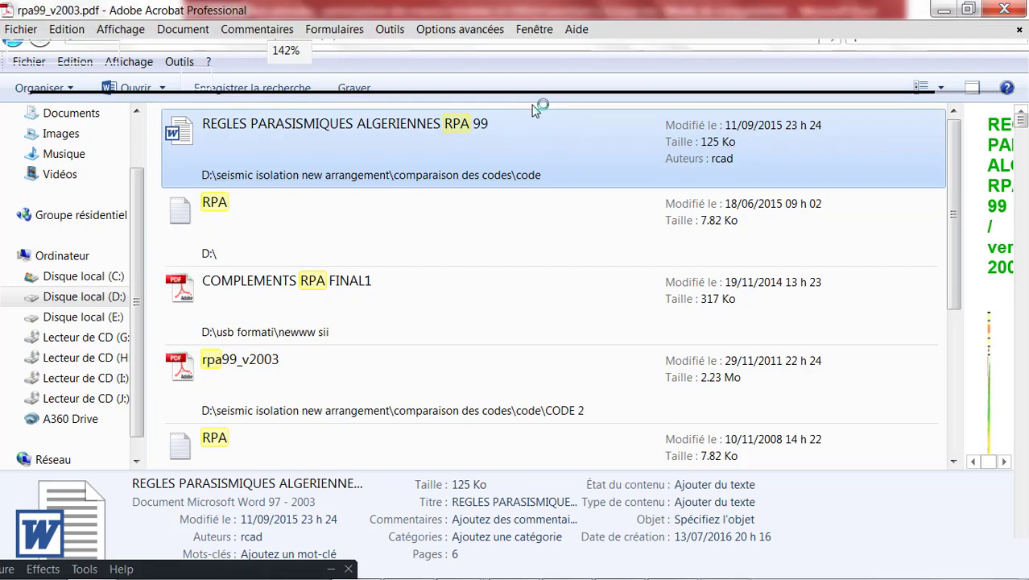
Look through the RPA99 document from the cover and contents, past the Chapter III classification criteria, to the building regularity rules of section 3.5.
scroll(633, 317, down, 3)
scroll(632, 318, down, 15)
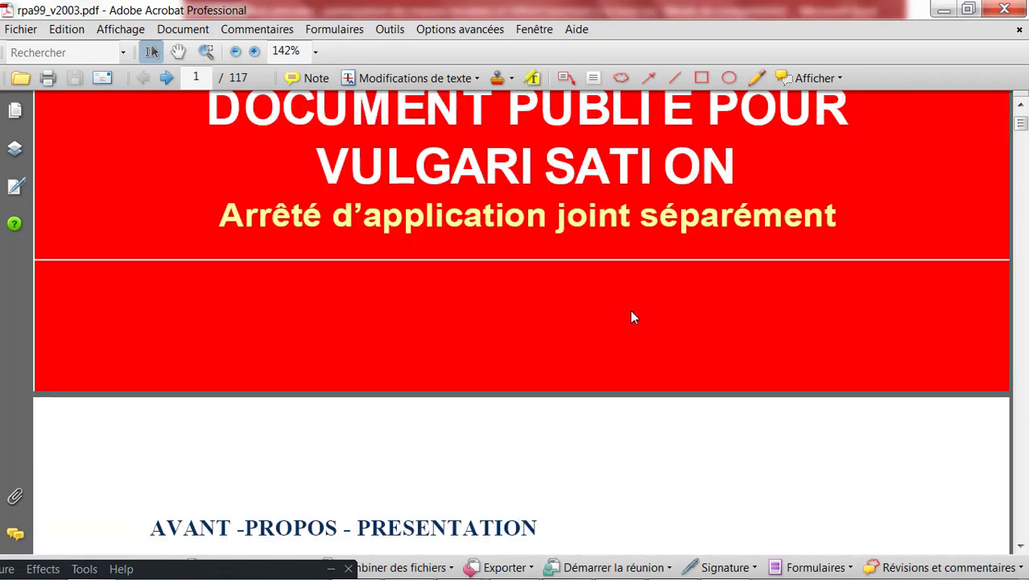
scroll(633, 317, down, 20)
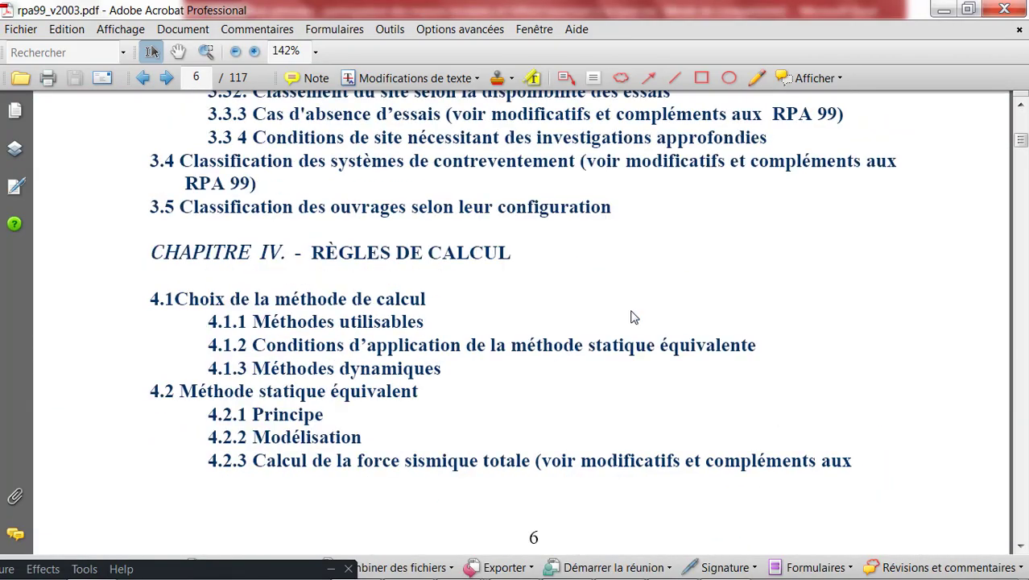
scroll(633, 317, down, 20)
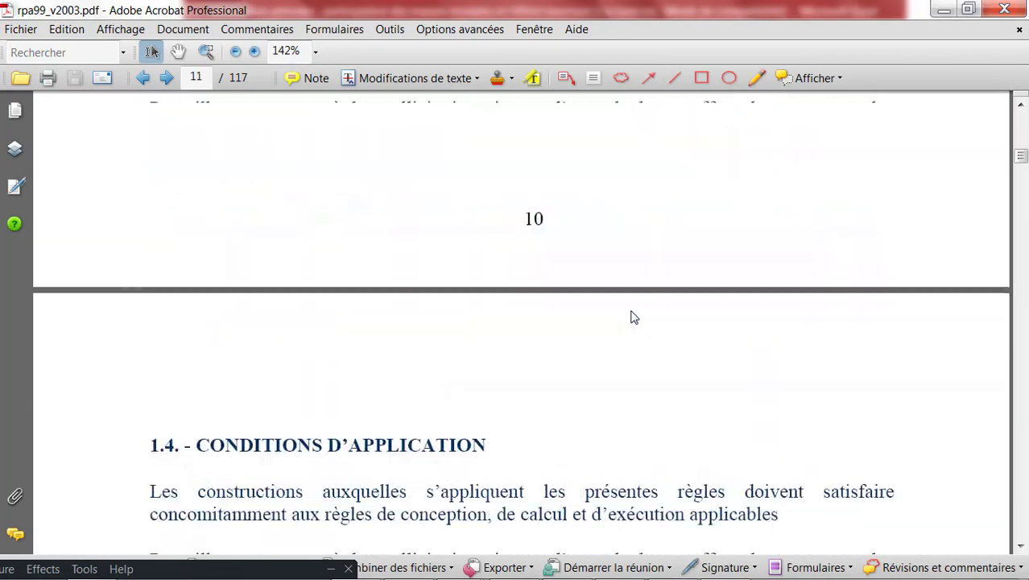
scroll(633, 317, down, 20)
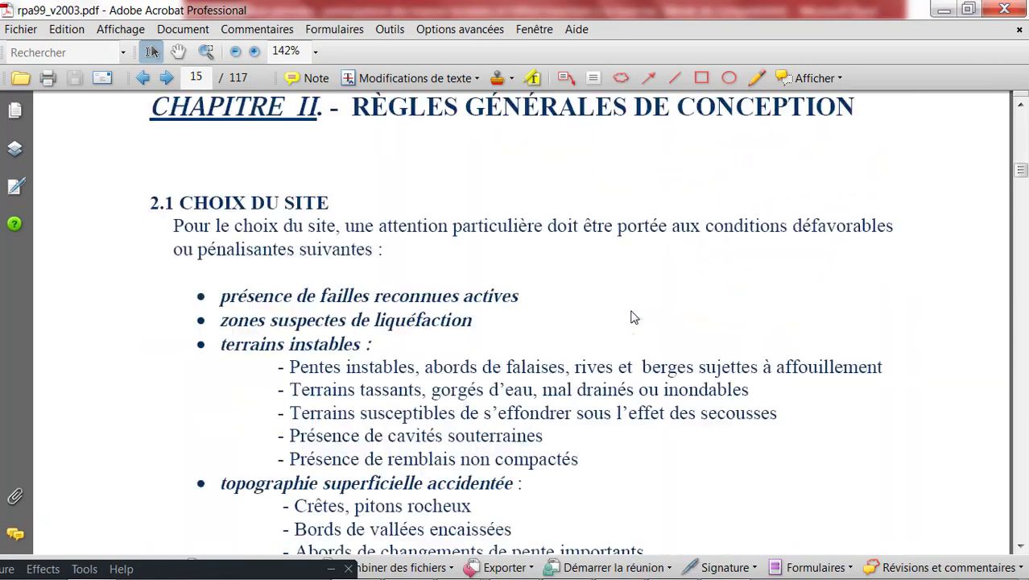
scroll(633, 318, down, 20)
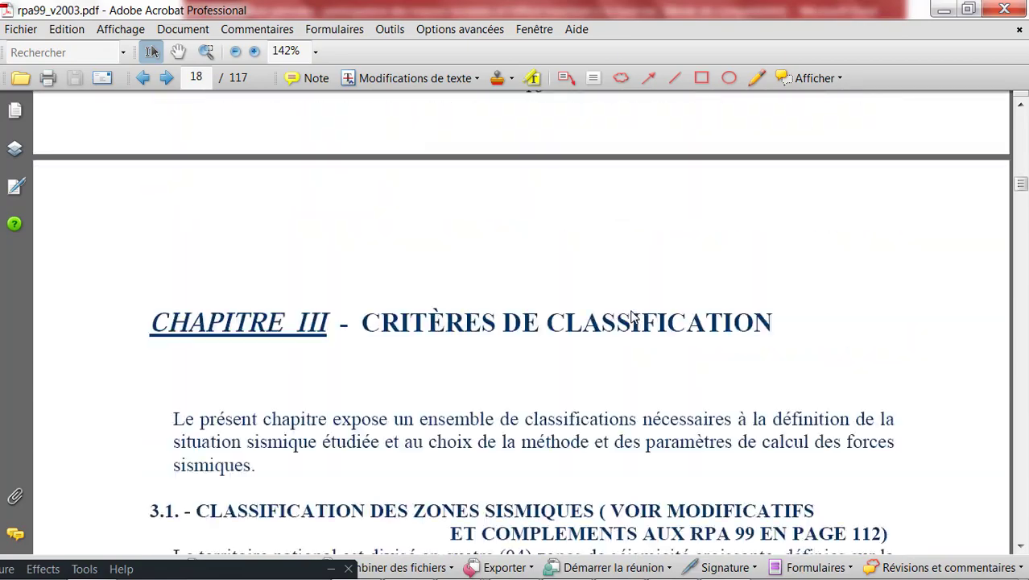
scroll(632, 317, down, 20)
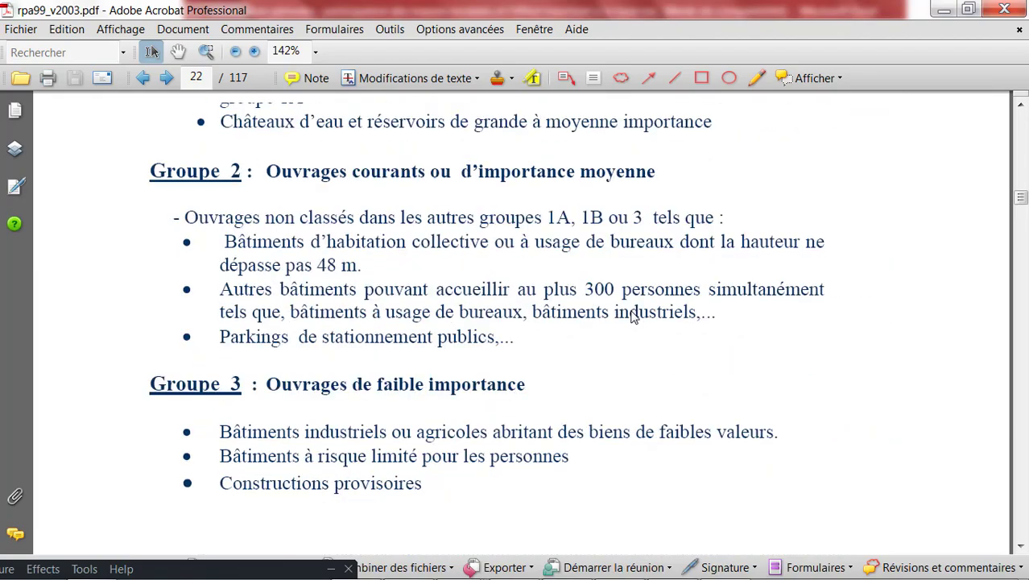
scroll(633, 317, down, 20)
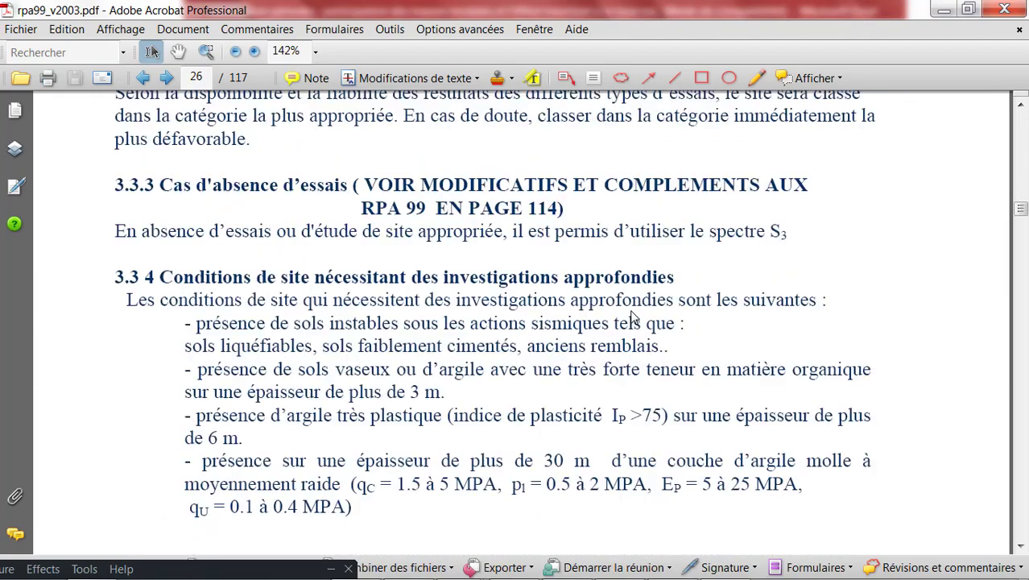
scroll(633, 317, down, 20)
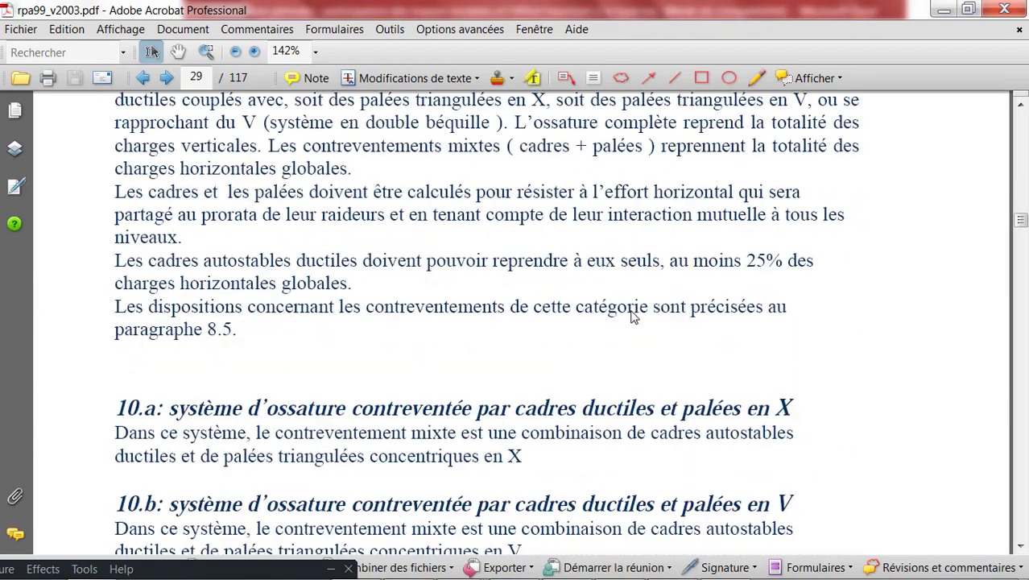
scroll(633, 317, down, 20)
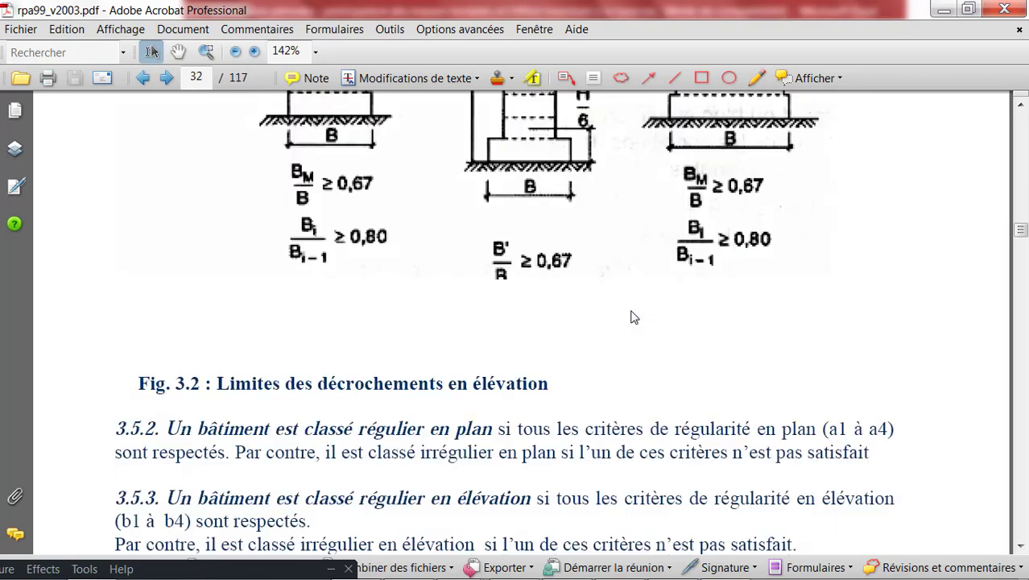
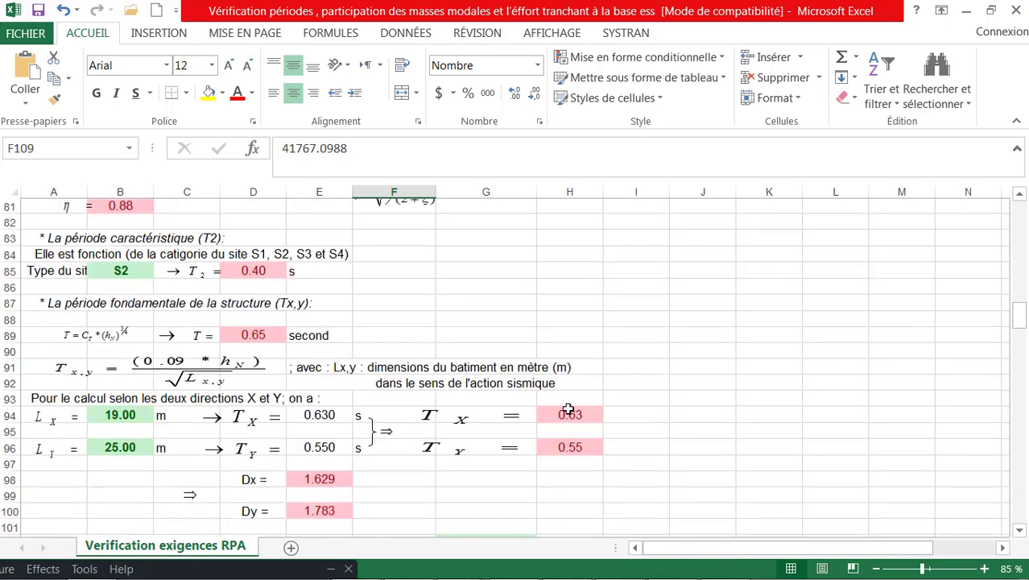
Switch from the structure weight section in Excel to SAP2000 and choose only Base Reactions as the results table for display.
scroll(563, 407, down, 2)
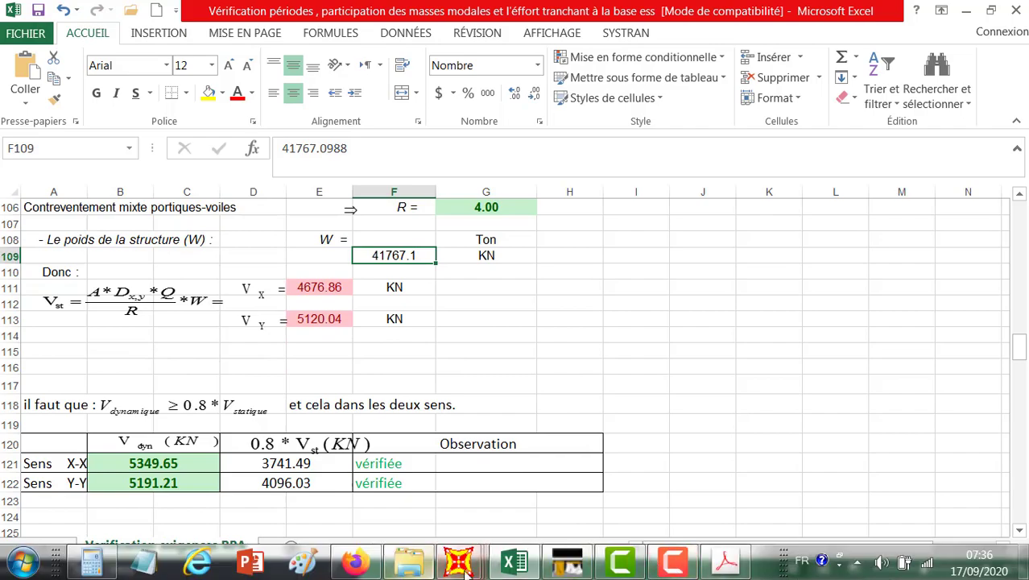
click(459, 561)
click(764, 467)
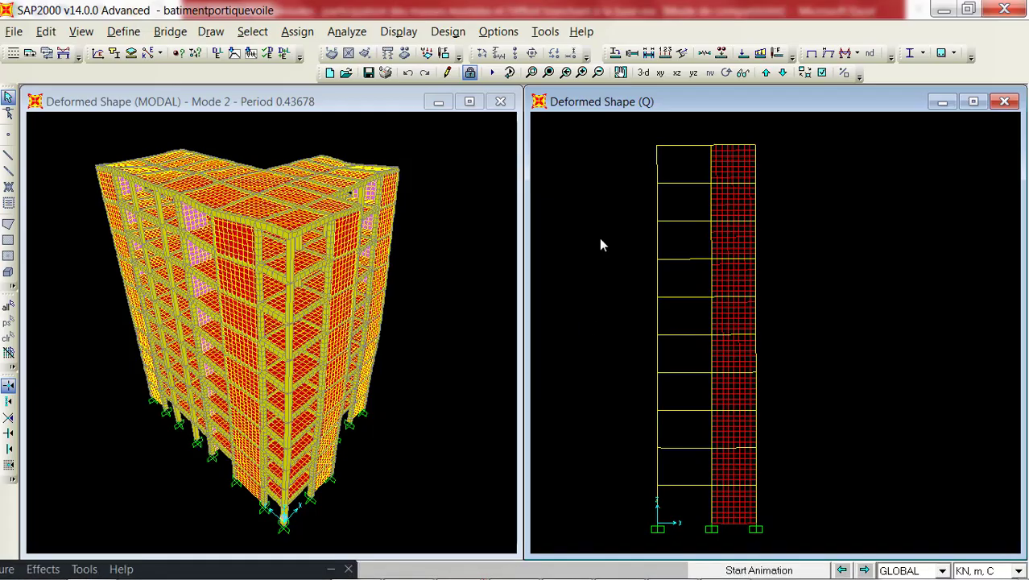
click(397, 31)
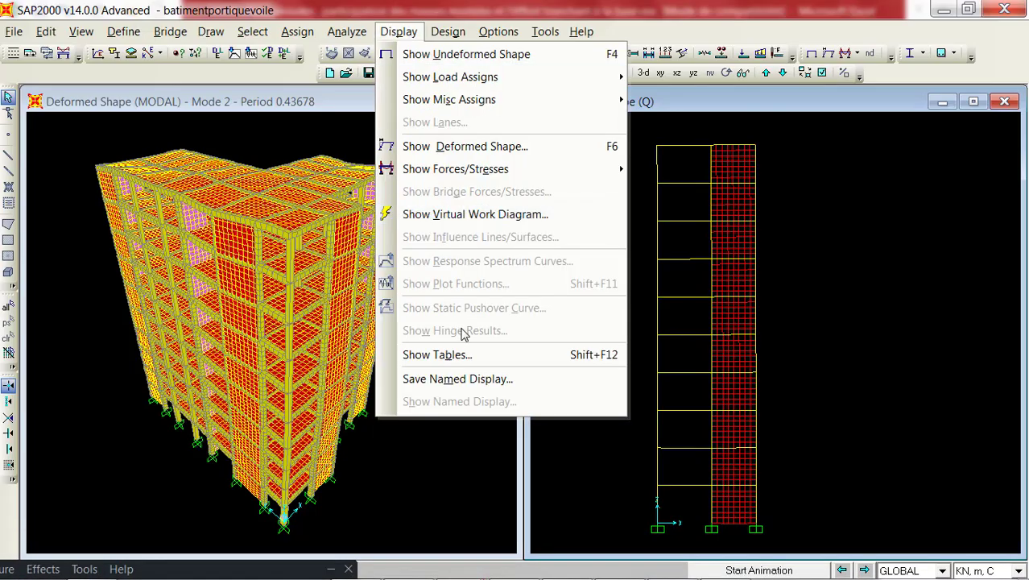
click(475, 364)
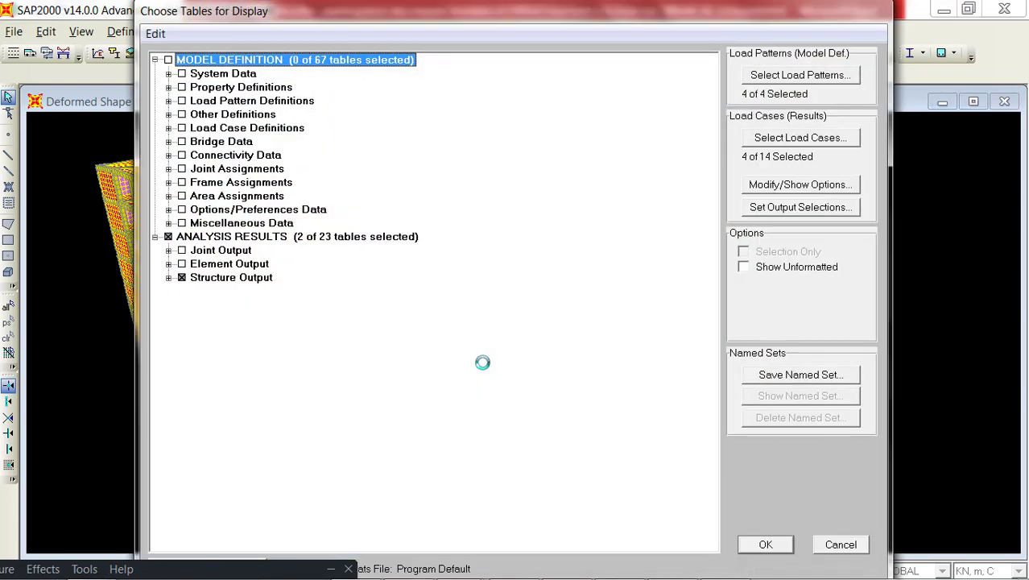
click(169, 278)
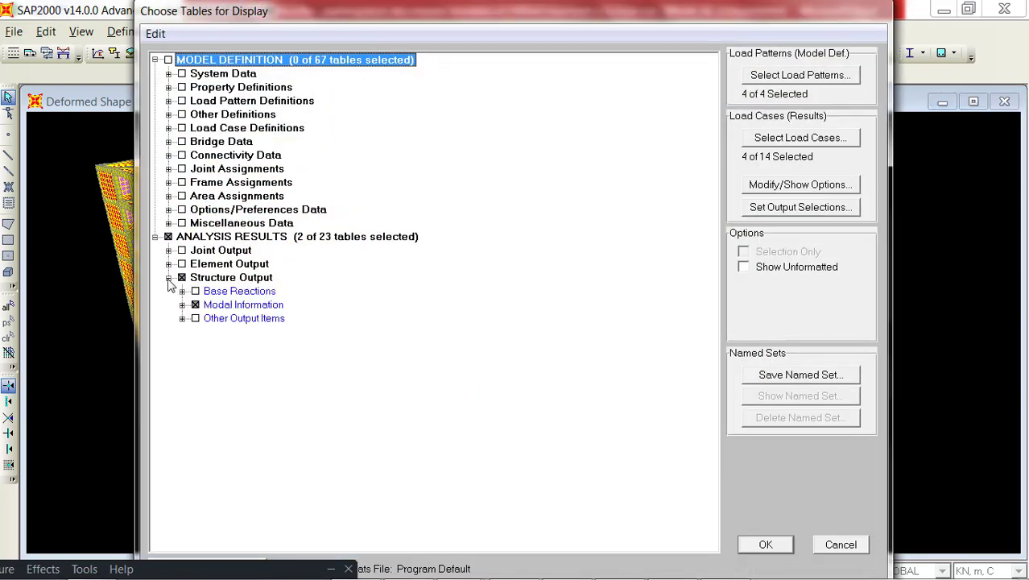
click(182, 278)
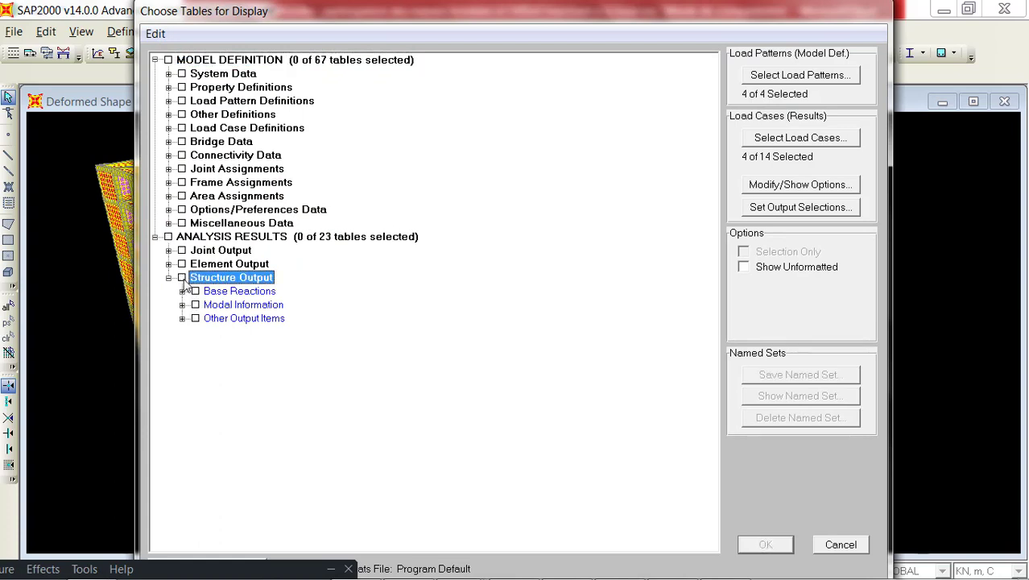
click(169, 250)
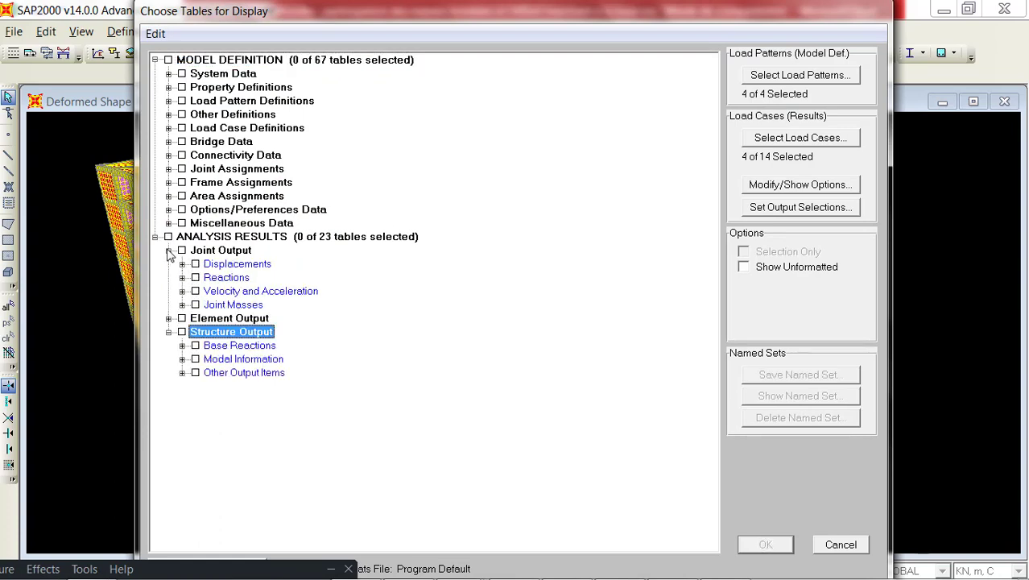
click(195, 346)
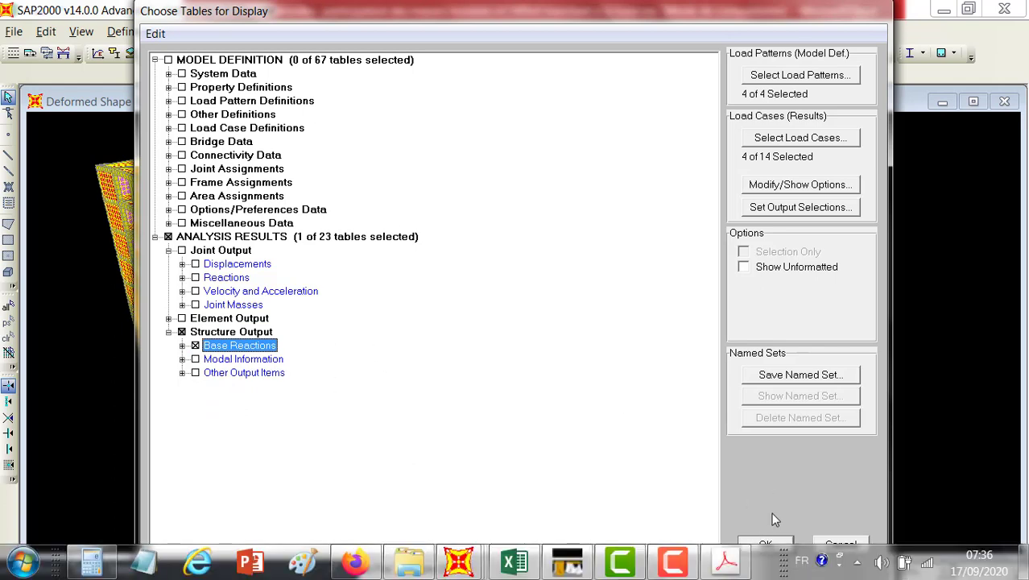
Restrict the load cases to the G+0.2Q combination and display the Base Reactions table.
click(819, 142)
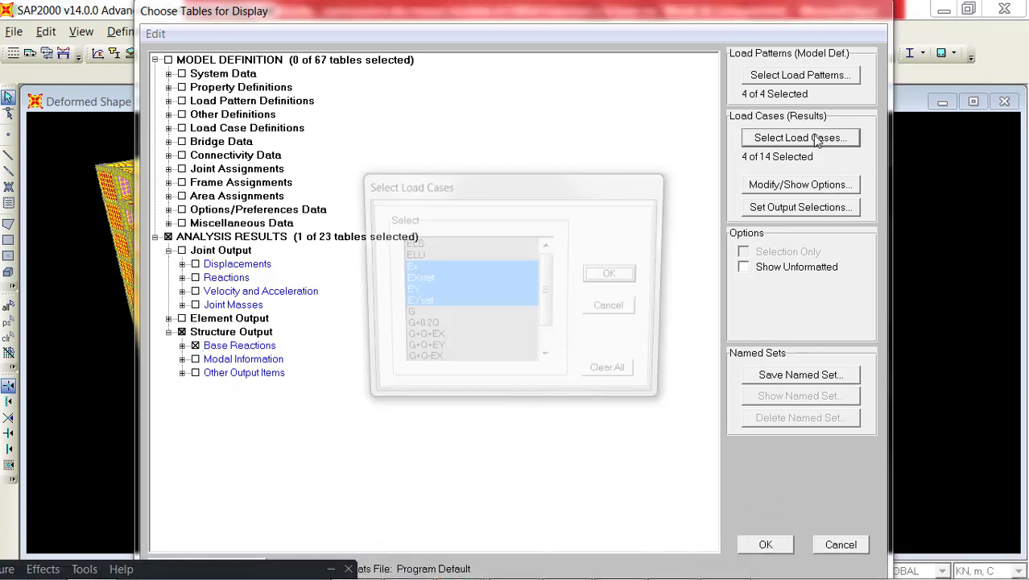
click(448, 306)
click(431, 316)
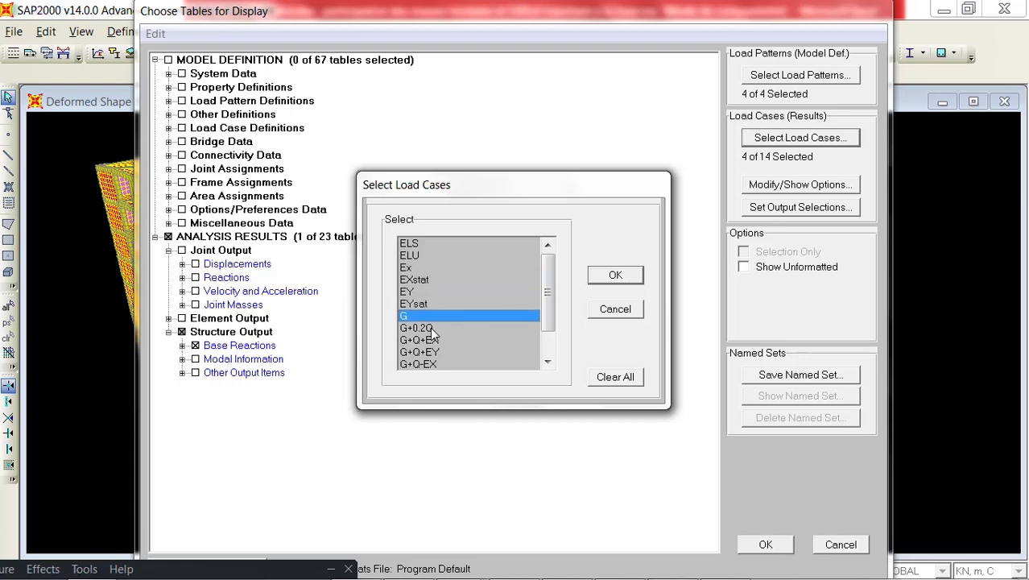
click(435, 328)
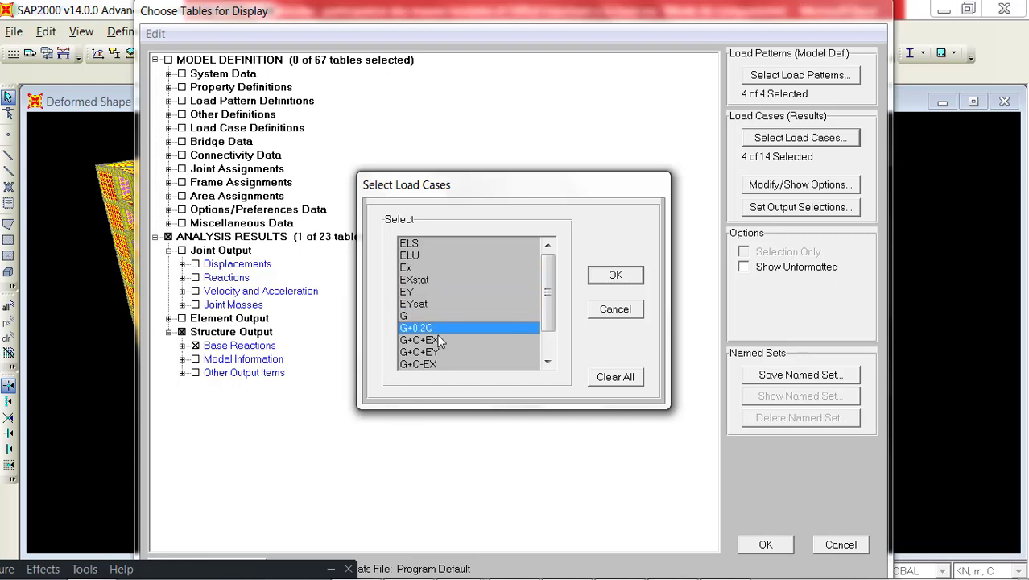
click(615, 276)
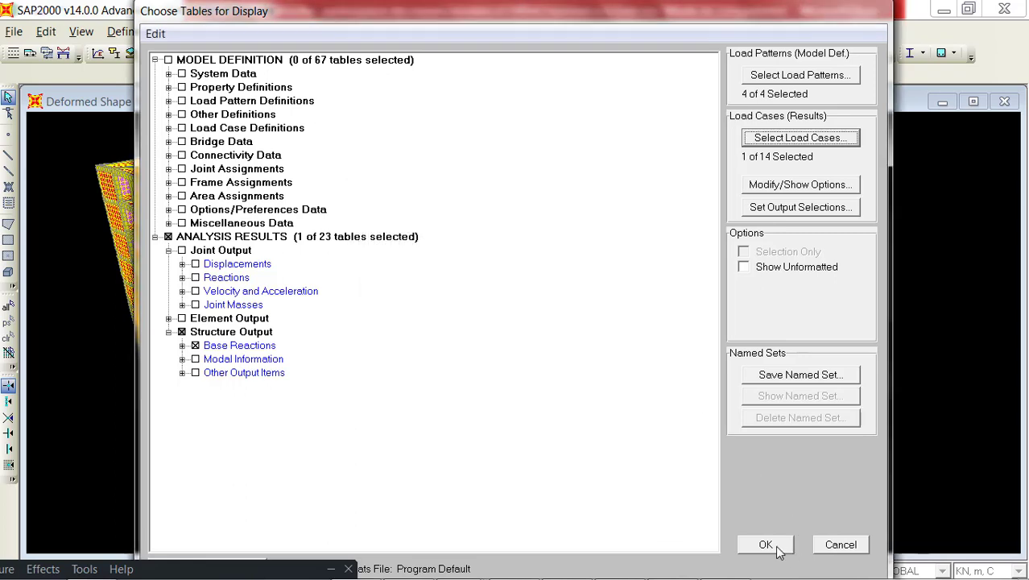
click(769, 546)
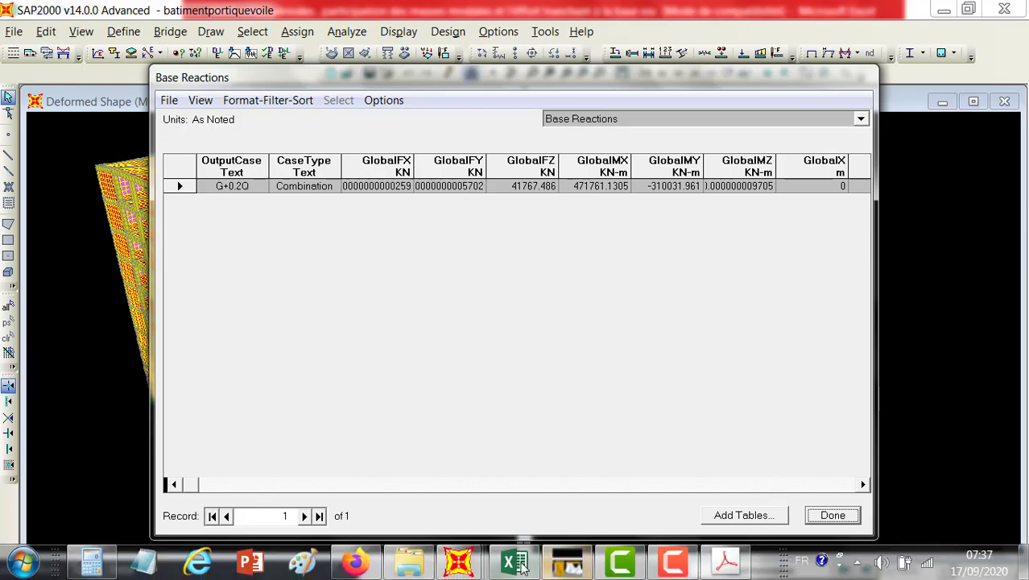
Compare the structure weight W in the Excel verification sheet with the GlobalFZ base reaction for G+0.2Q in SAP2000.
click(515, 562)
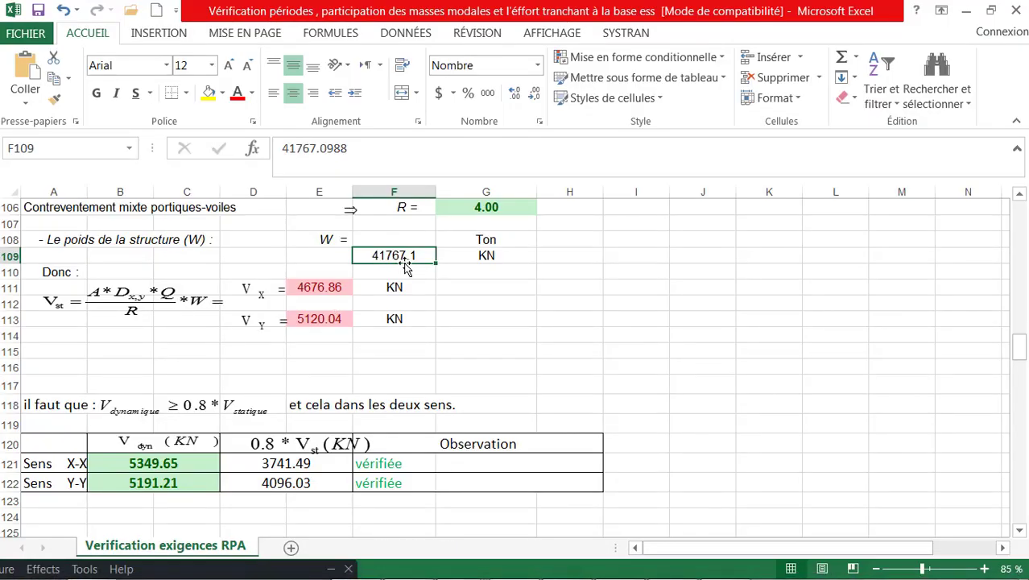
mouse_move(686, 566)
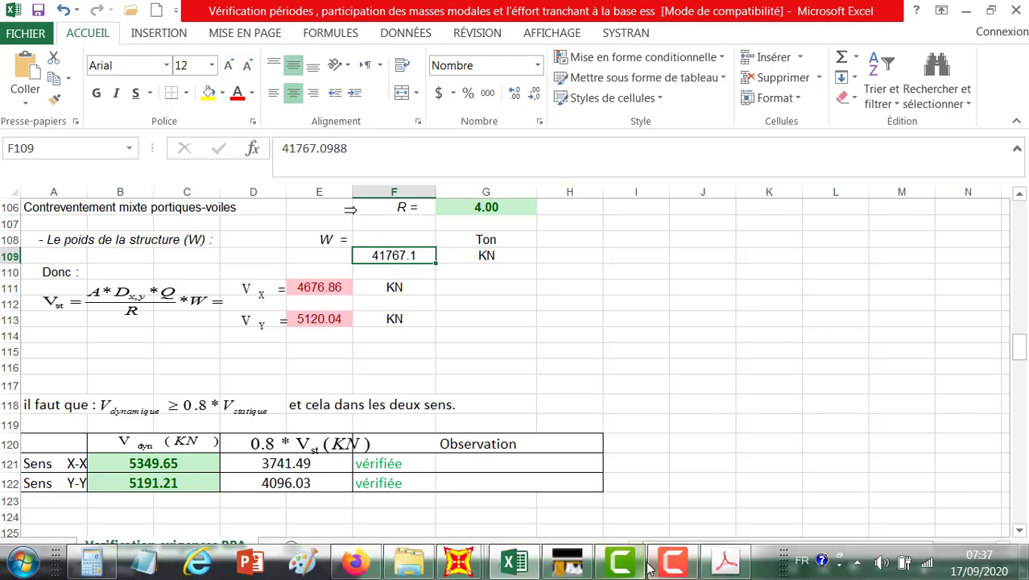
click(518, 564)
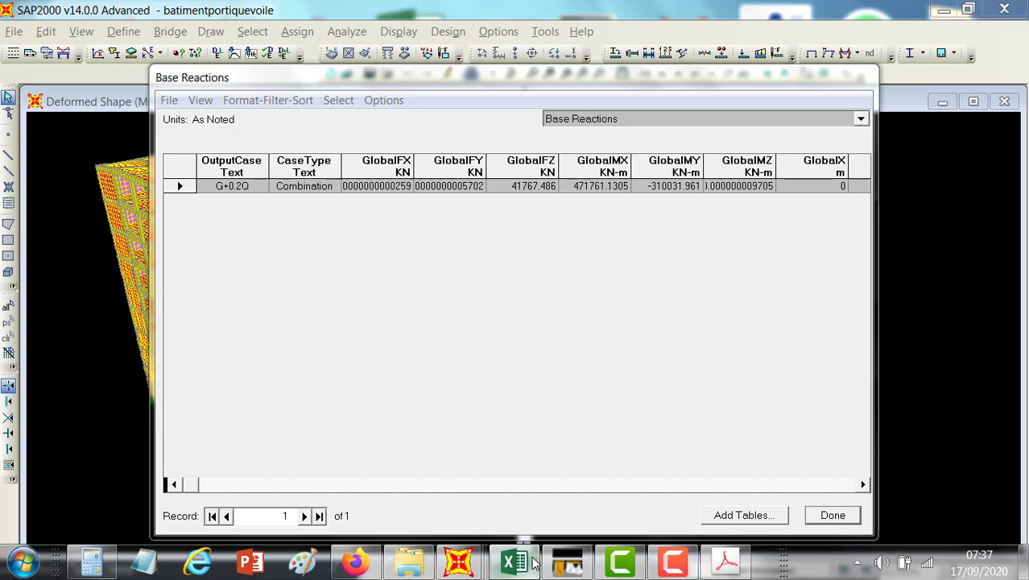
click(518, 564)
click(416, 254)
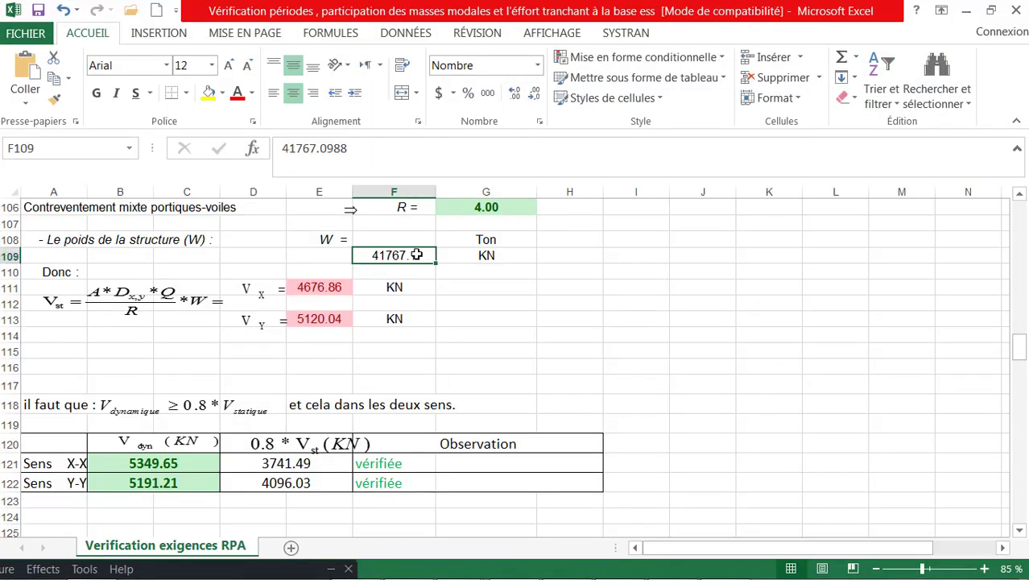
Set the structure weight W in cell F109 to 41767.49 KN.
click(425, 268)
click(415, 256)
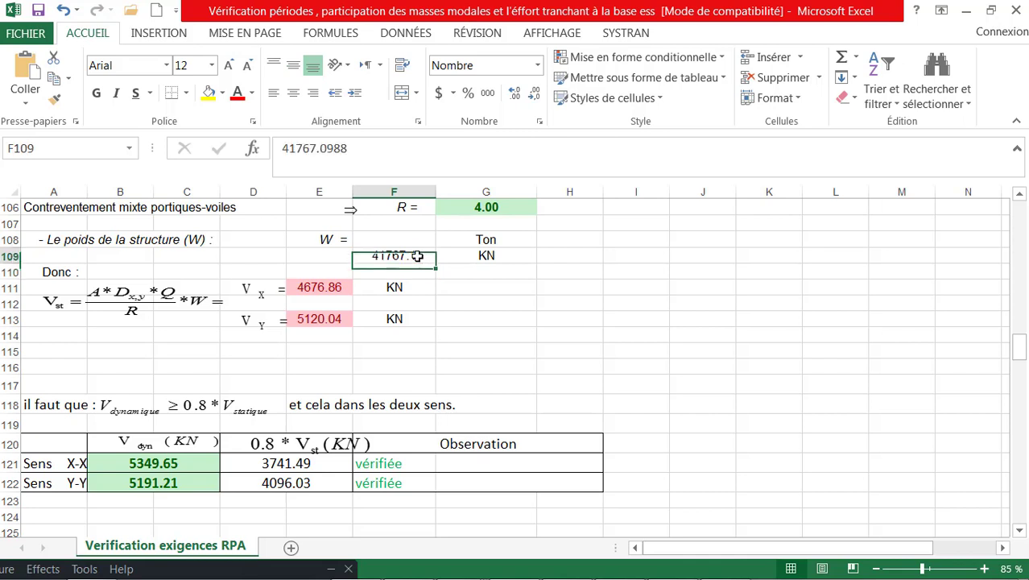
click(370, 150)
key(BackSpace)
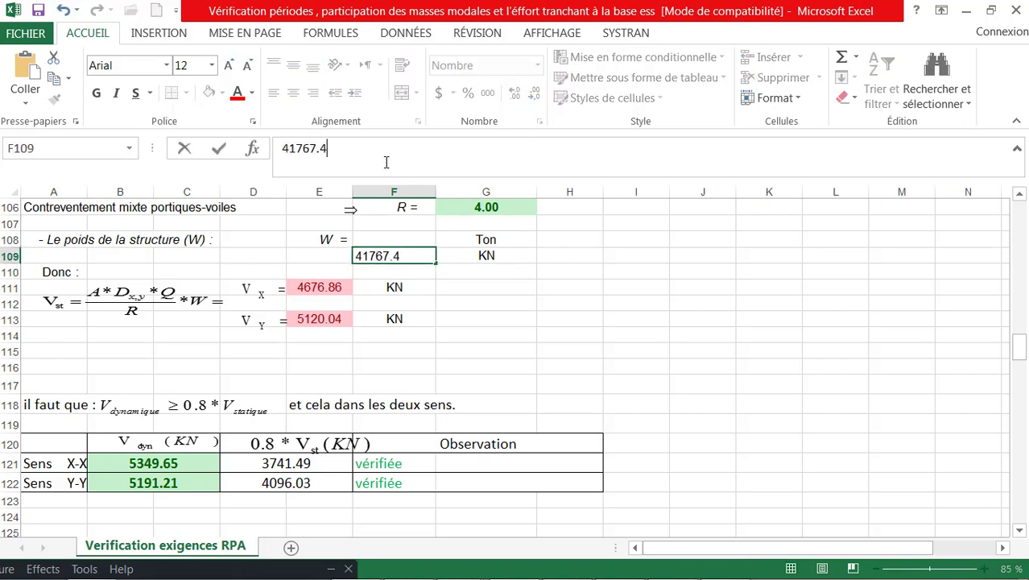
text(49)
click(544, 305)
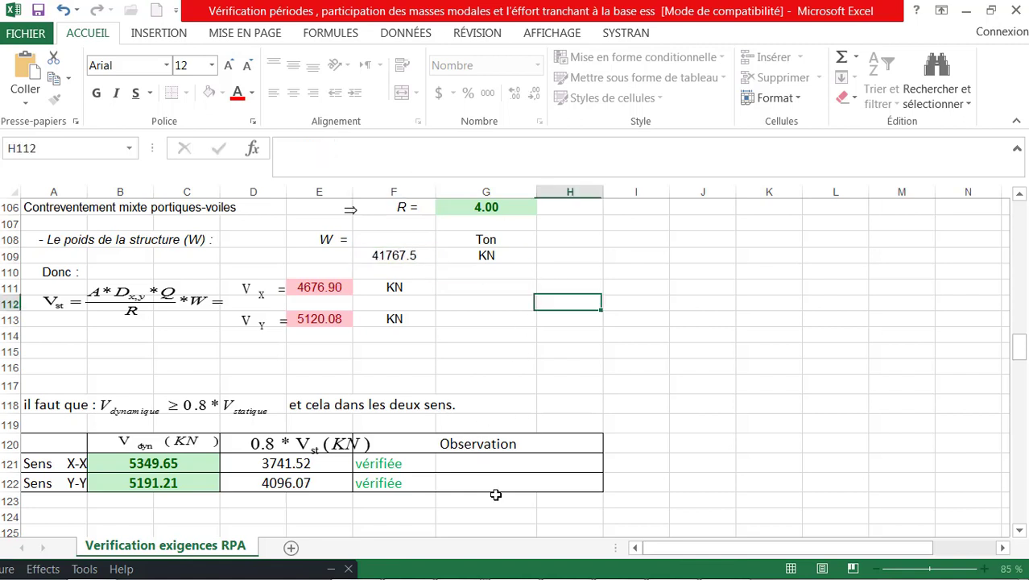
Switch from Excel to SAP2000 and close the Base Reactions table for the G+0.2Q combination.
click(307, 578)
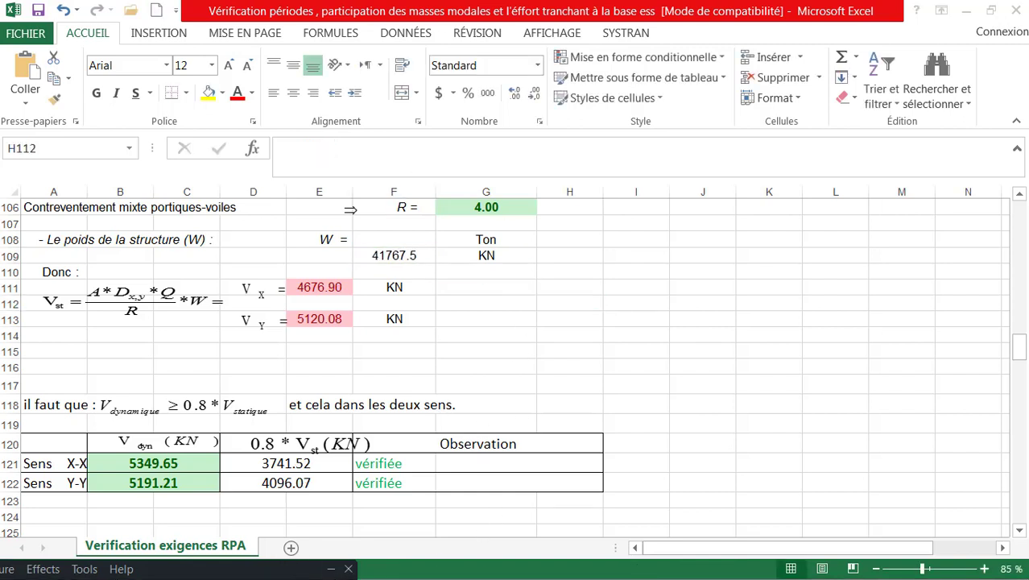
click(966, 16)
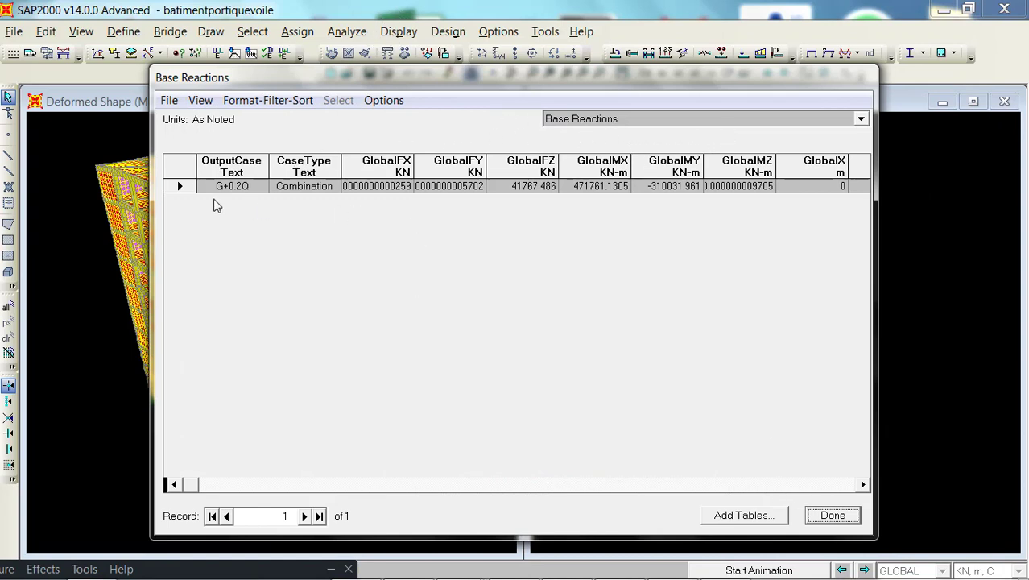
click(831, 515)
click(833, 518)
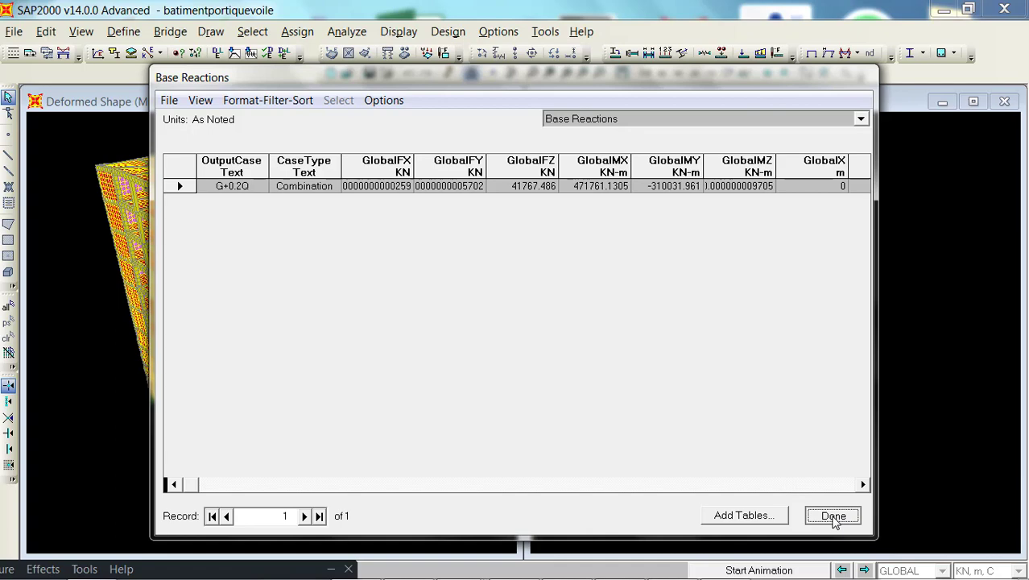
click(833, 516)
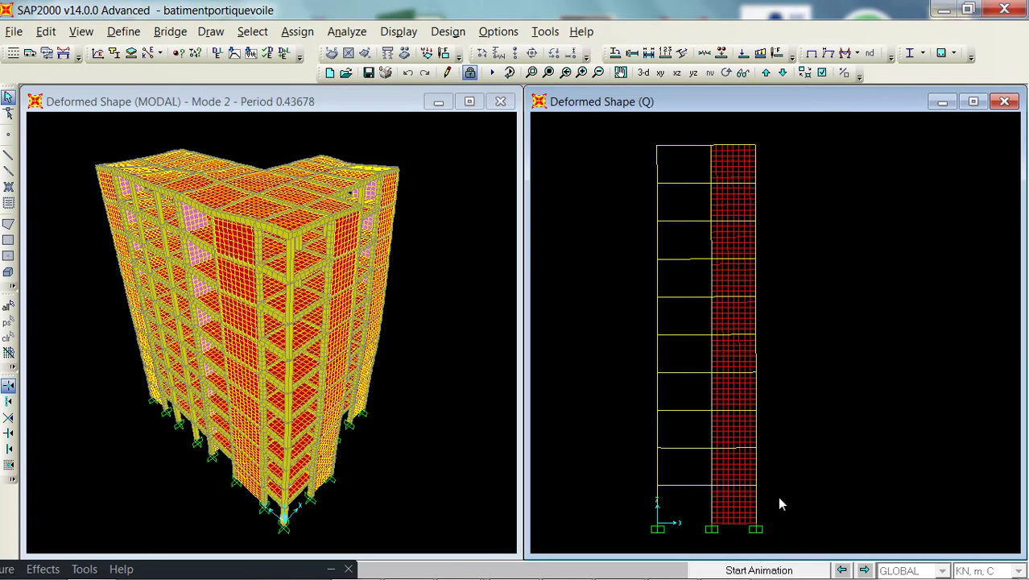
mouse_move(642, 563)
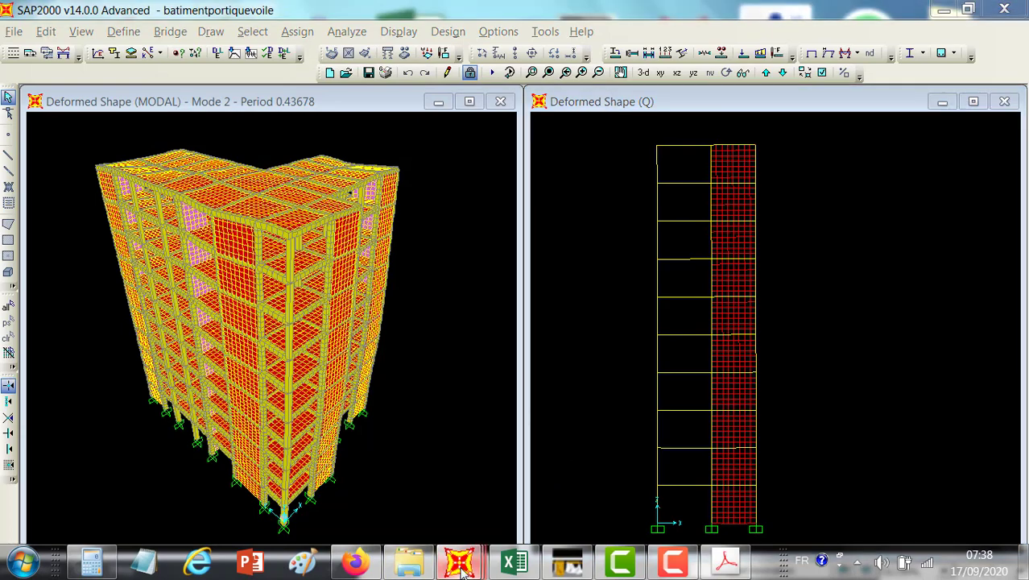
mouse_move(460, 566)
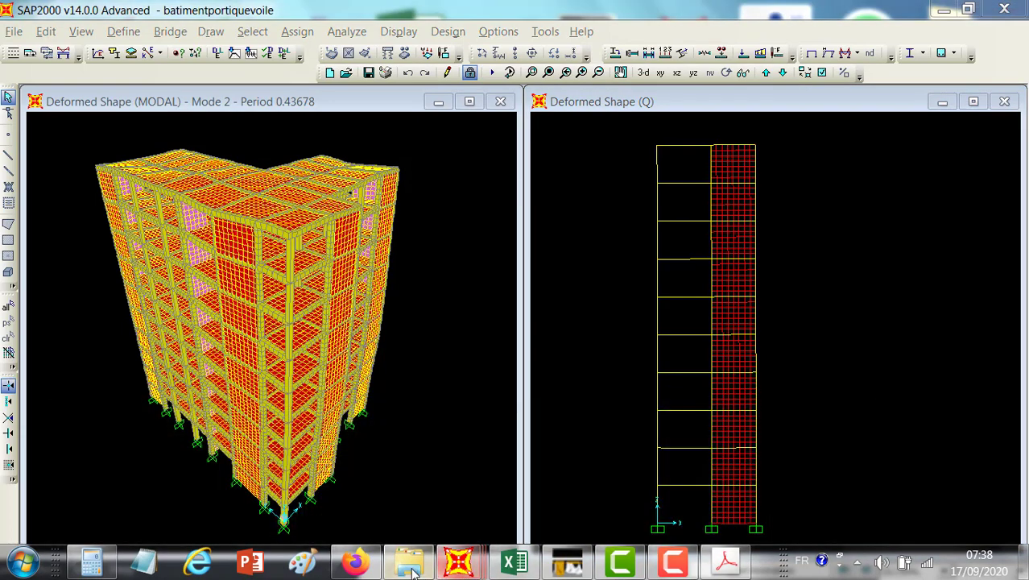
click(376, 567)
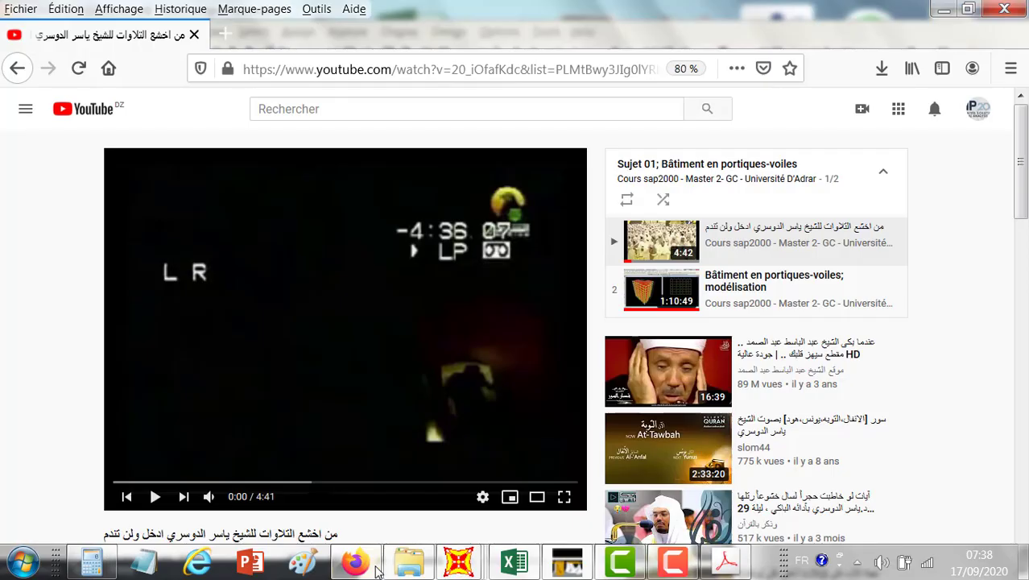
click(375, 567)
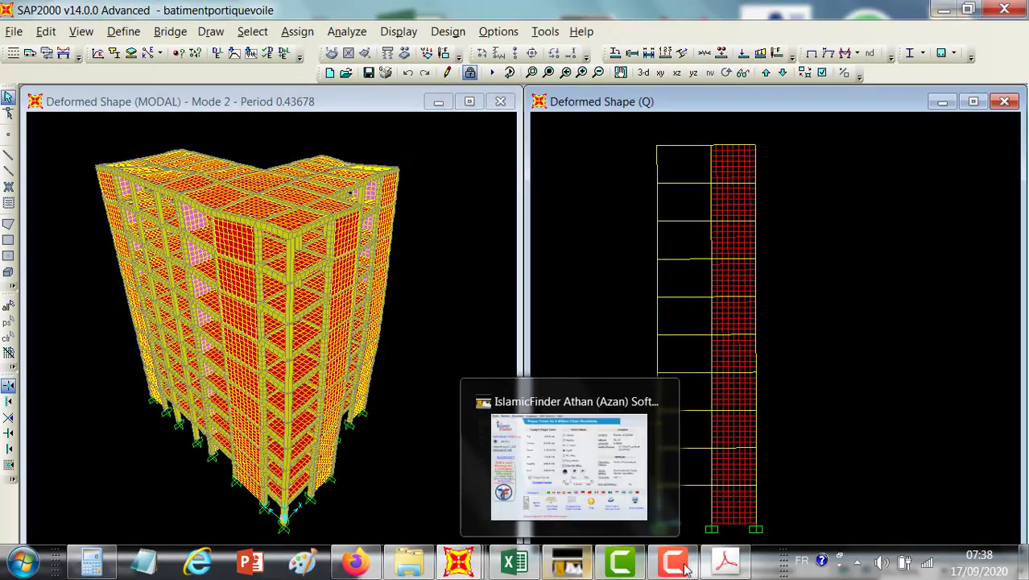
Switch to Excel and review the static base shear parameters and formula, then the dynamic and 0.8*Vst shears for both directions.
mouse_move(459, 564)
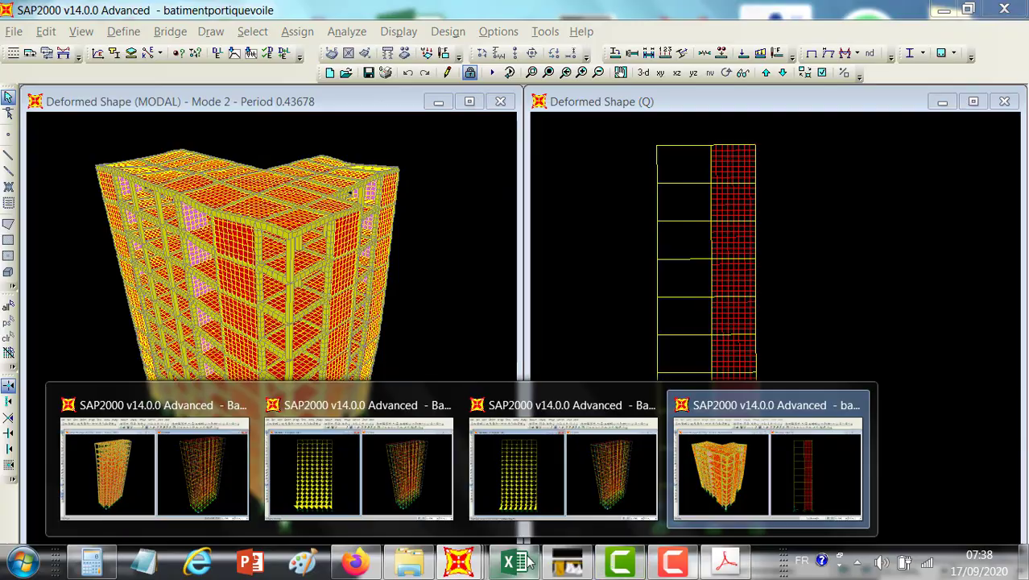
click(527, 561)
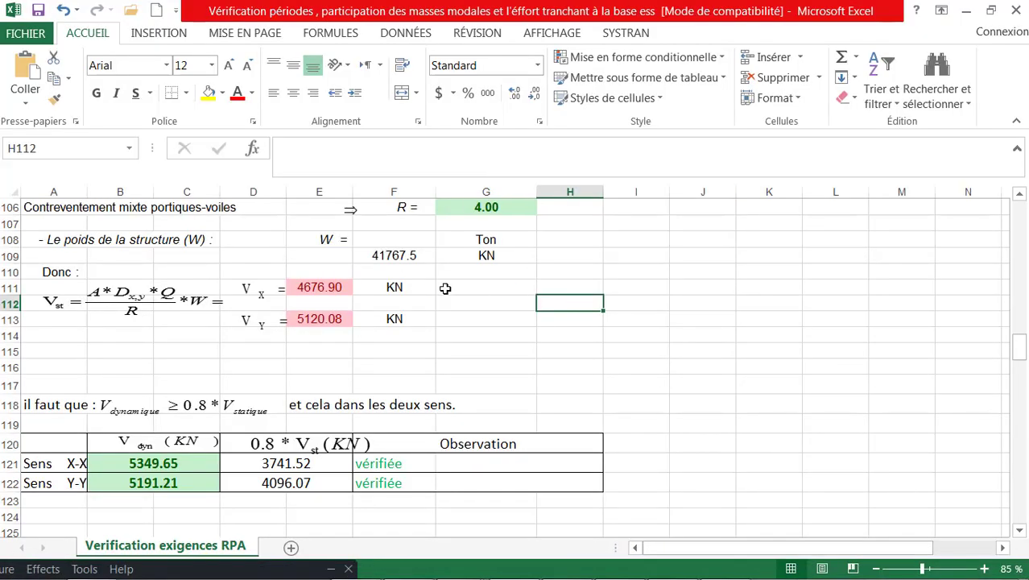
scroll(404, 364, up, 3)
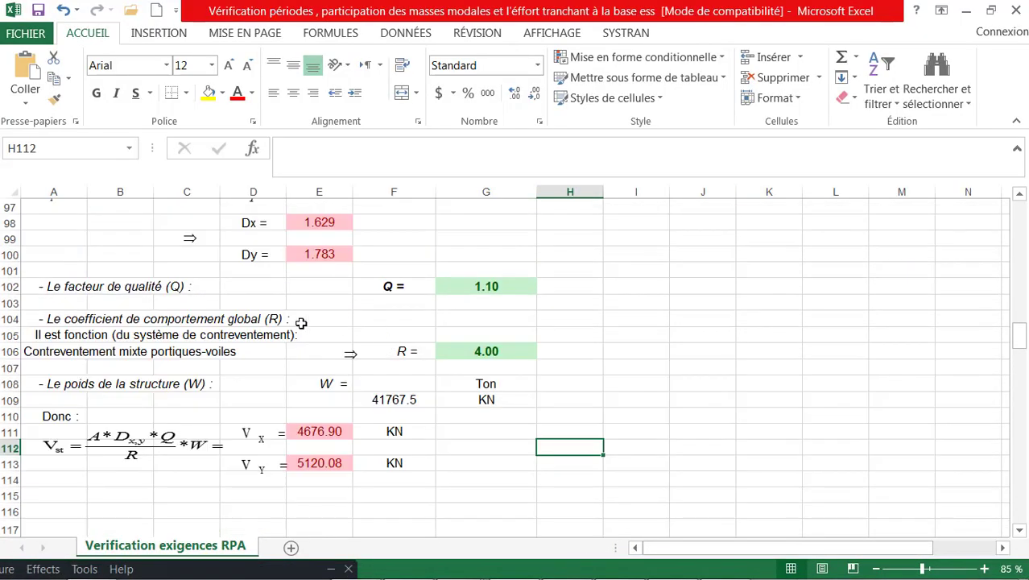
scroll(113, 455, down, 1)
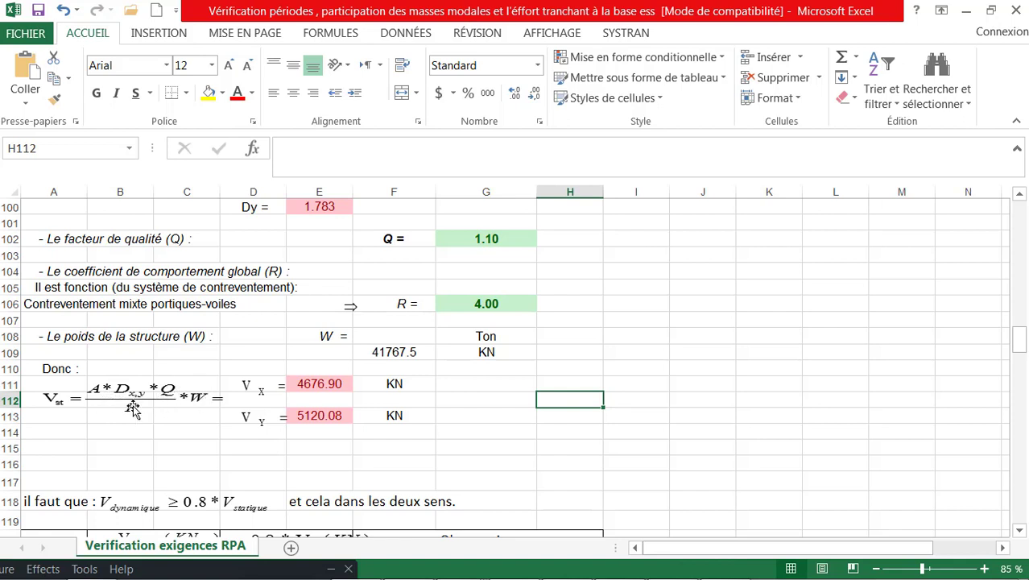
scroll(282, 409, down, 2)
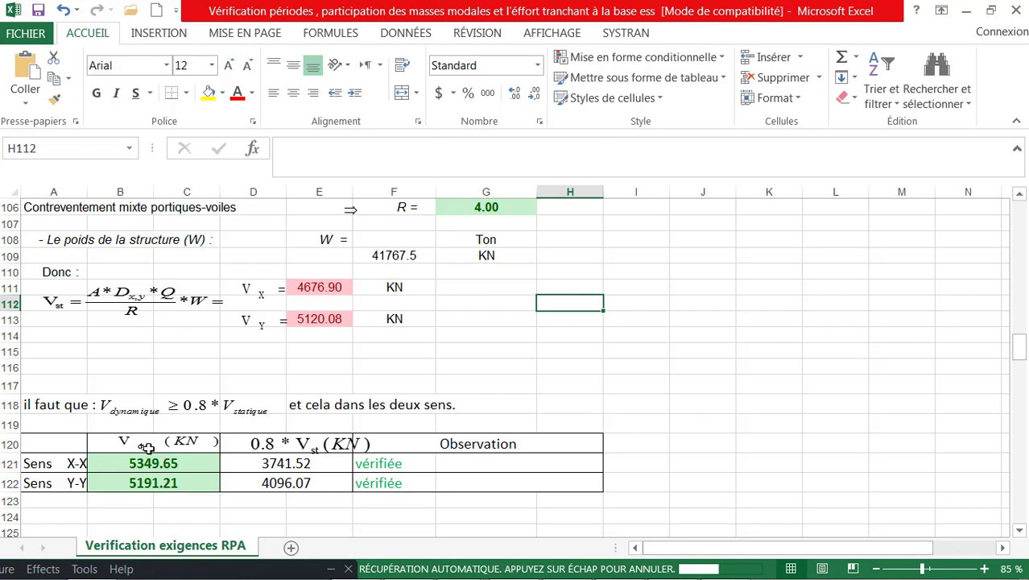
click(286, 460)
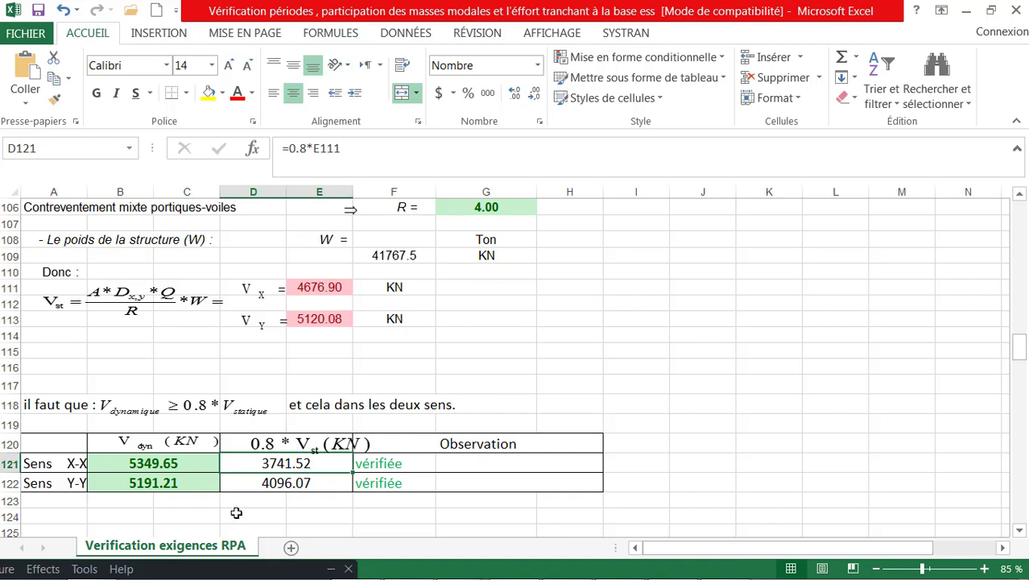
click(293, 485)
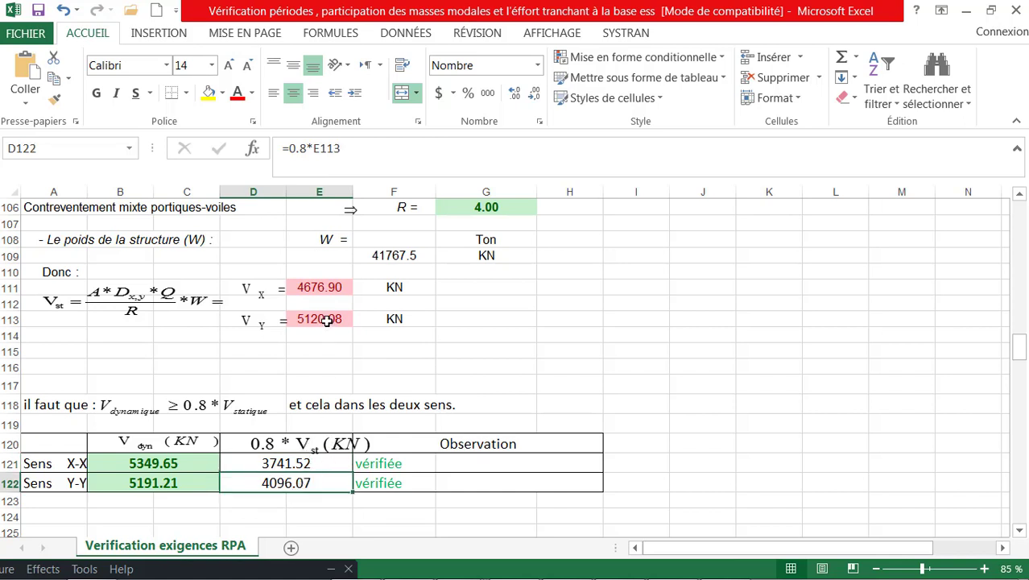
click(169, 468)
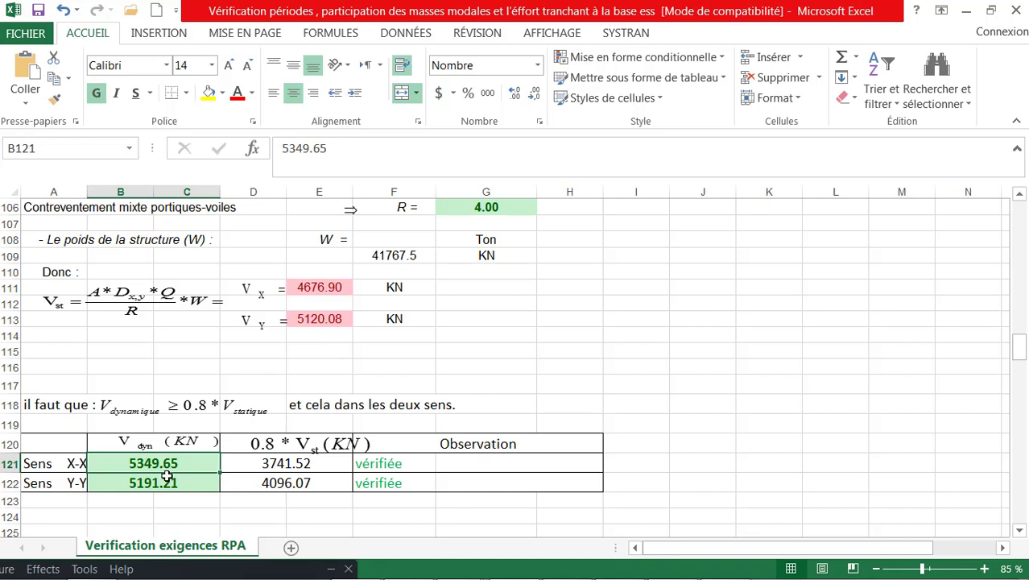
click(166, 477)
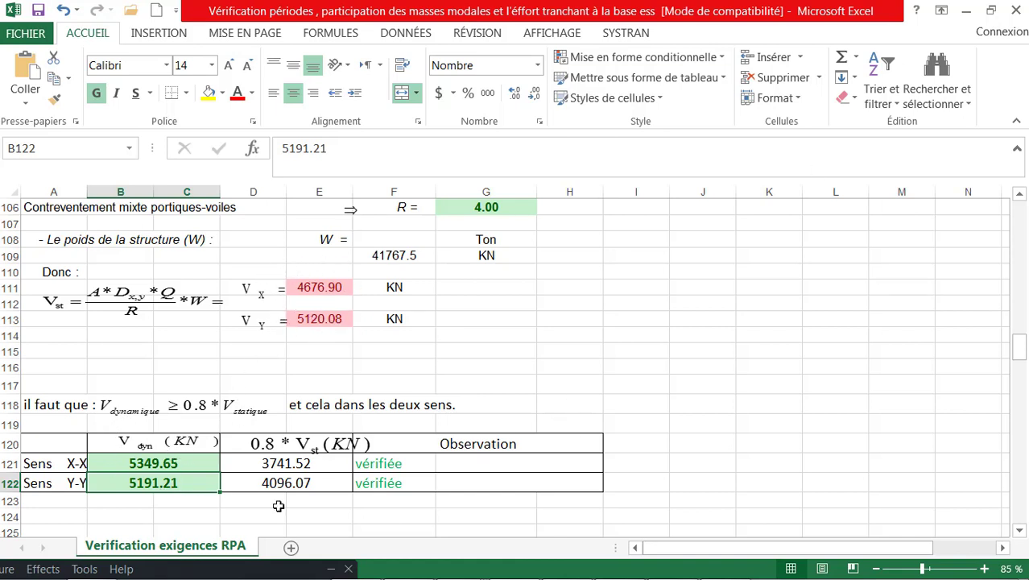
Switch to the batimentportiquevoile model in SAP2000 and open the selection of tables for display.
mouse_move(435, 576)
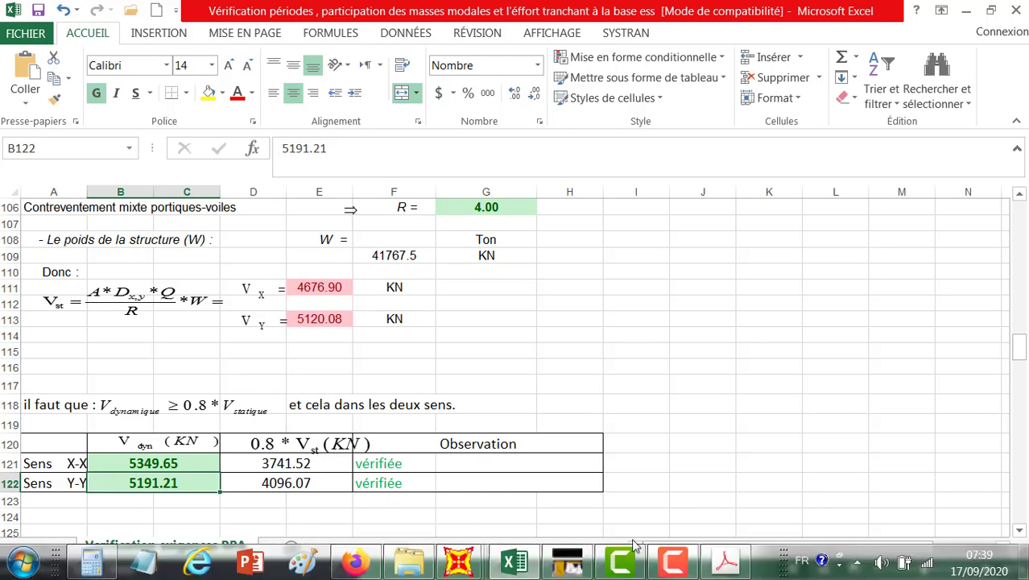
mouse_move(480, 567)
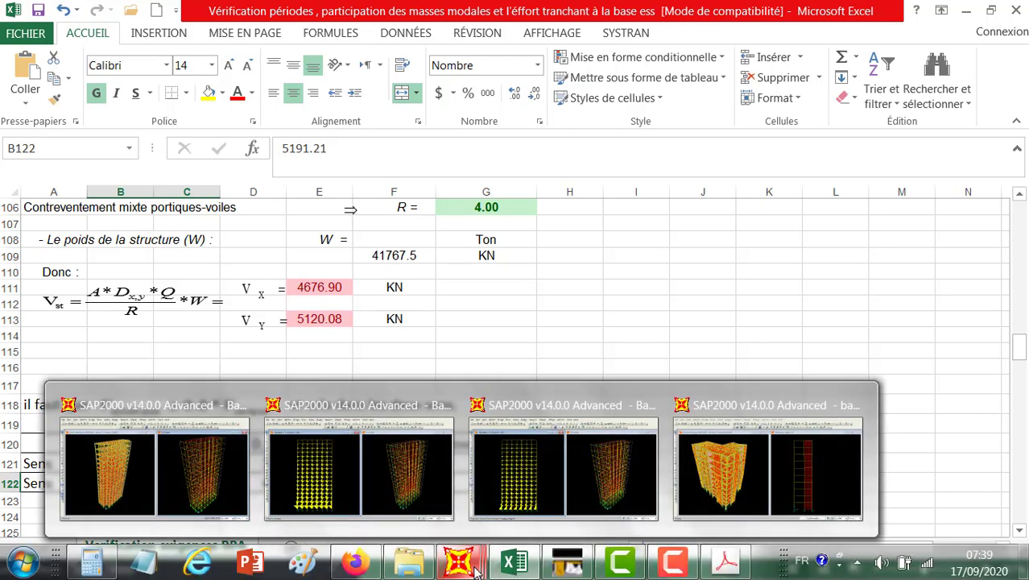
mouse_move(683, 509)
click(684, 459)
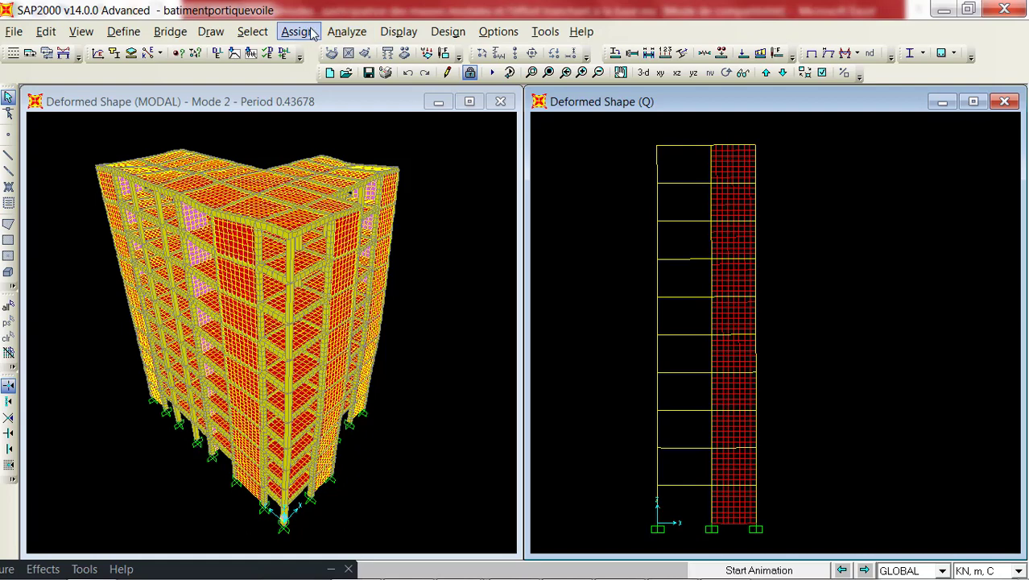
click(398, 32)
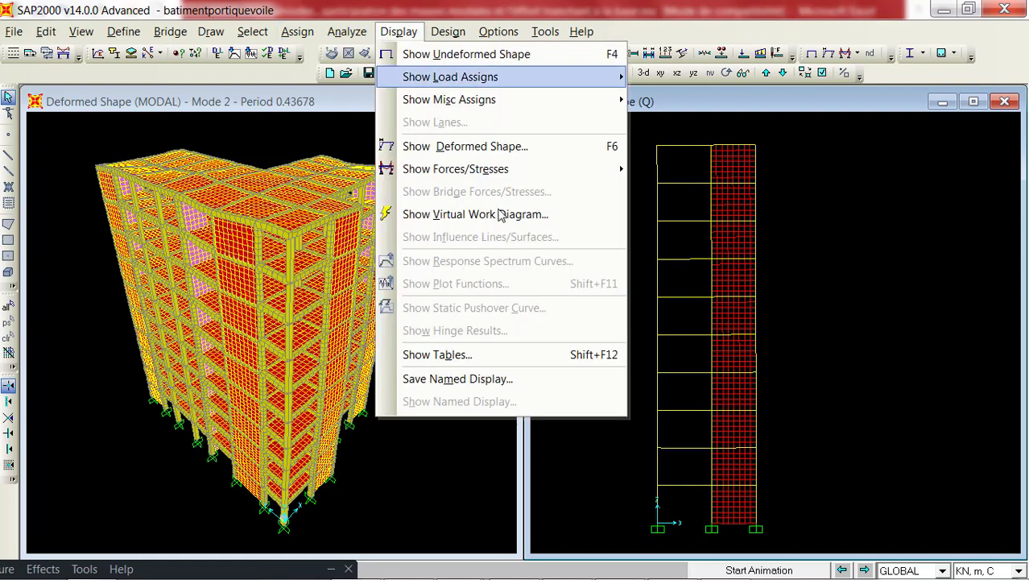
click(540, 356)
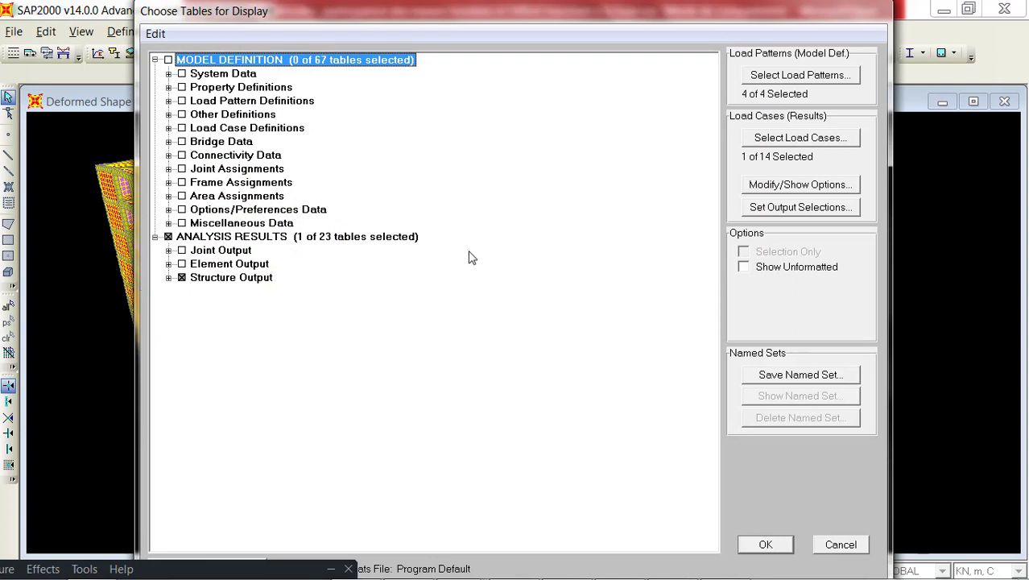
Restrict the results load cases to Ex, EXstat, EY and EYsat.
click(818, 137)
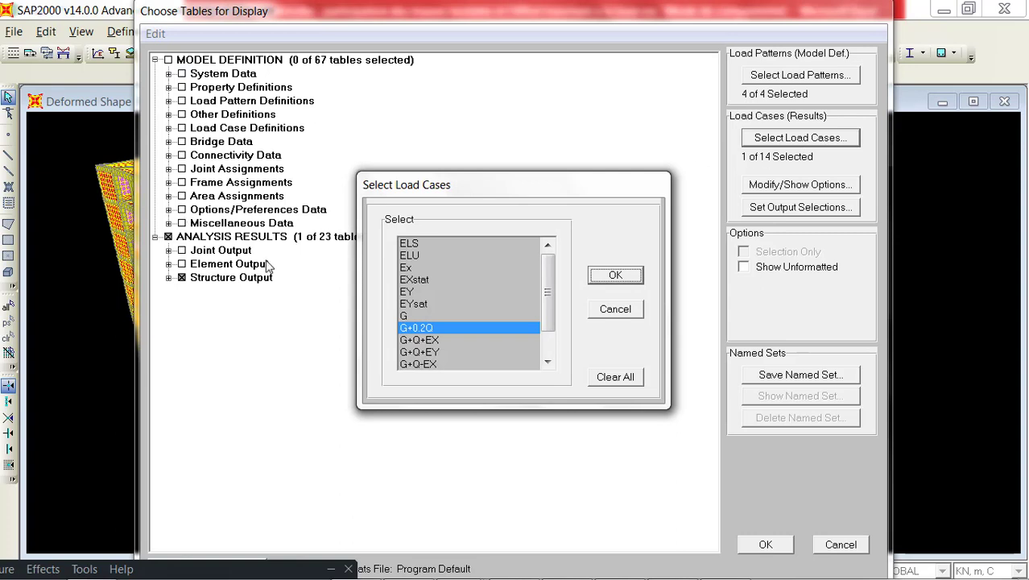
click(406, 269)
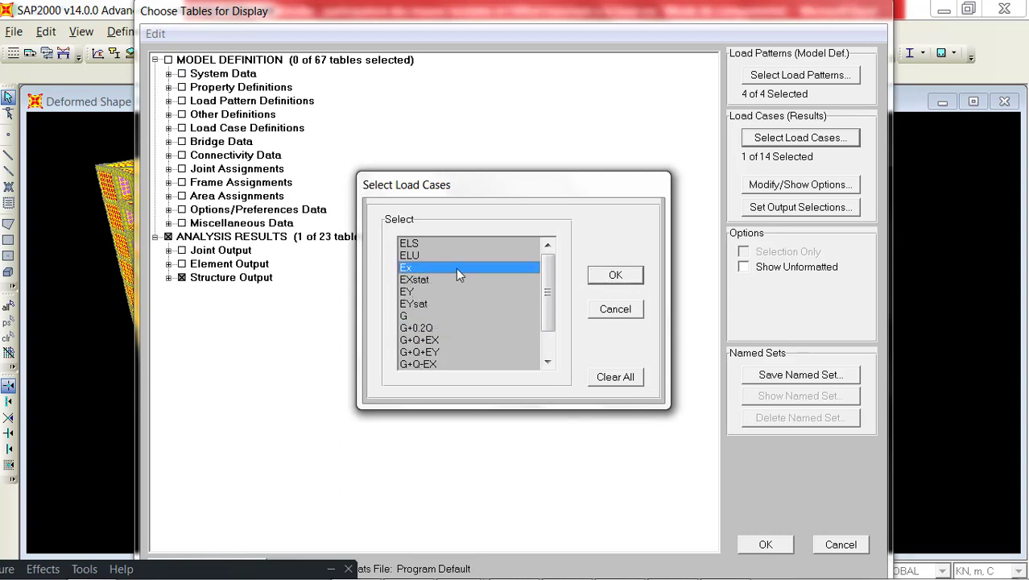
ctrl+click(407, 291)
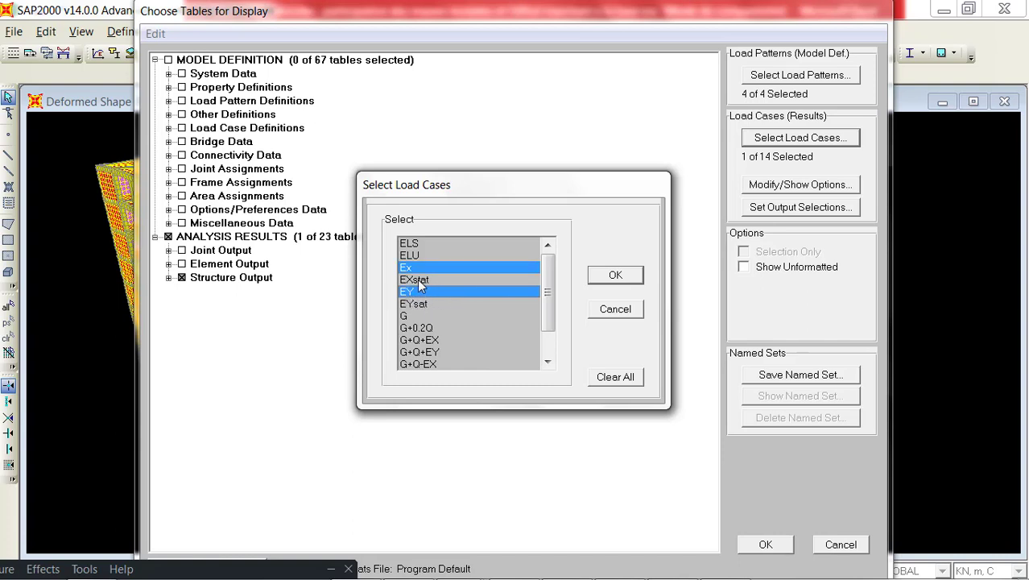
ctrl+click(418, 280)
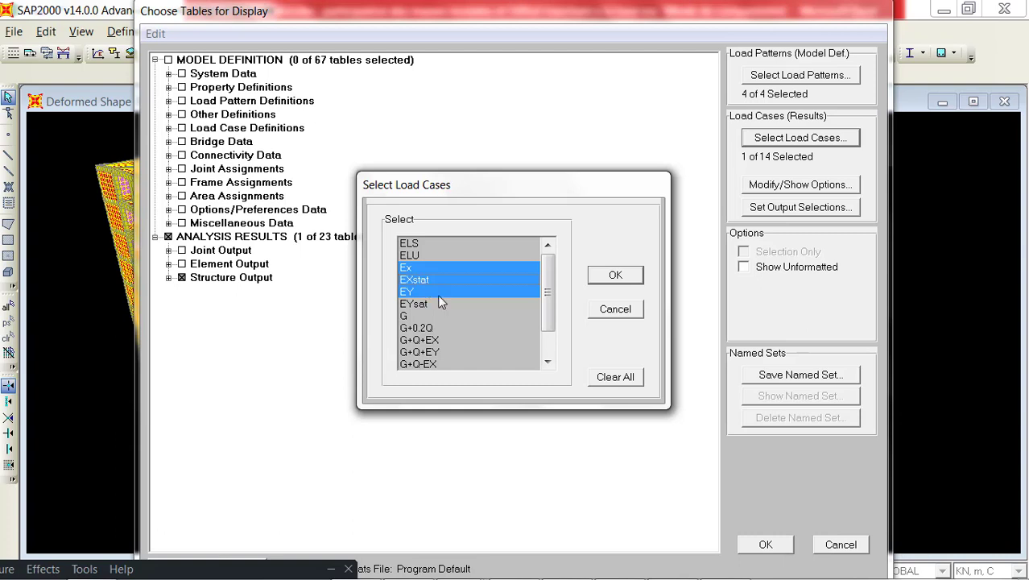
ctrl+click(421, 306)
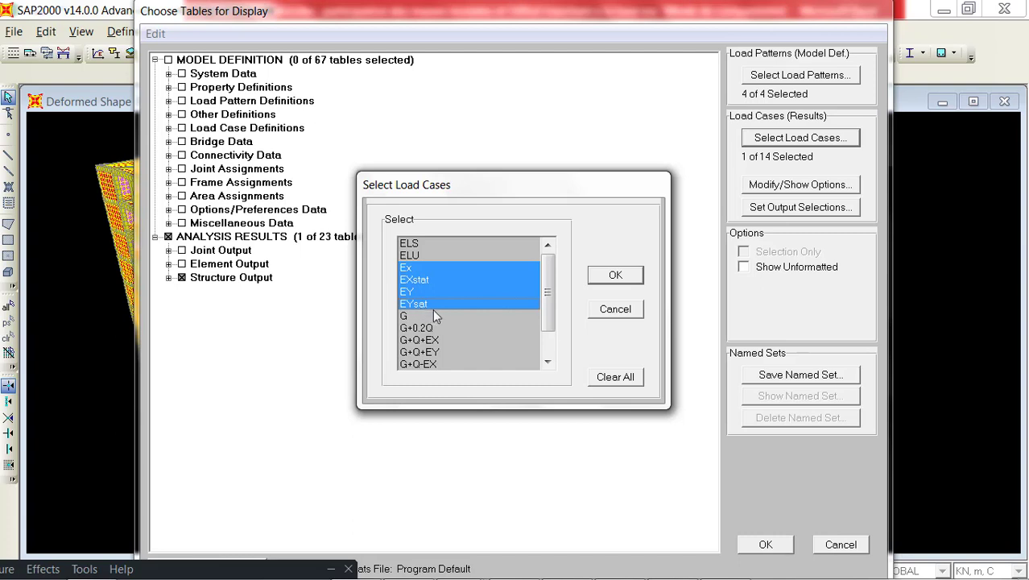
click(615, 275)
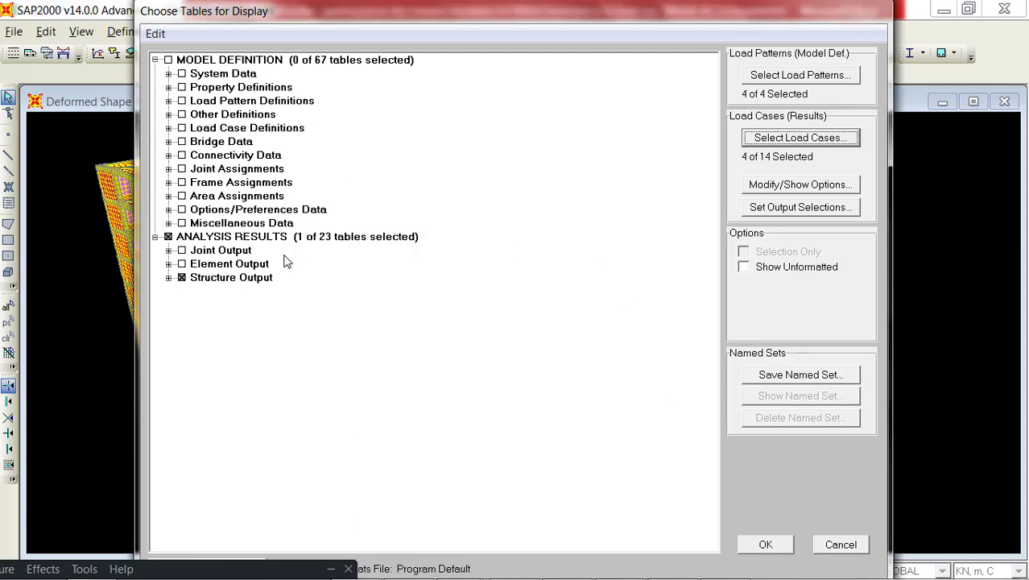
Check that Base Reactions is the chosen structure output and display its table for the seismic load cases.
click(168, 277)
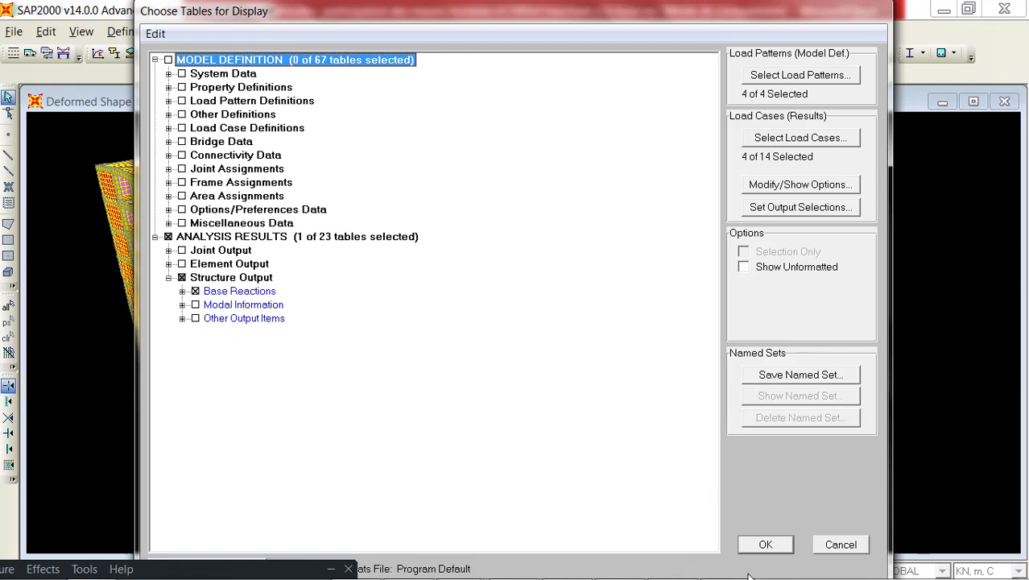
mouse_move(789, 547)
click(771, 544)
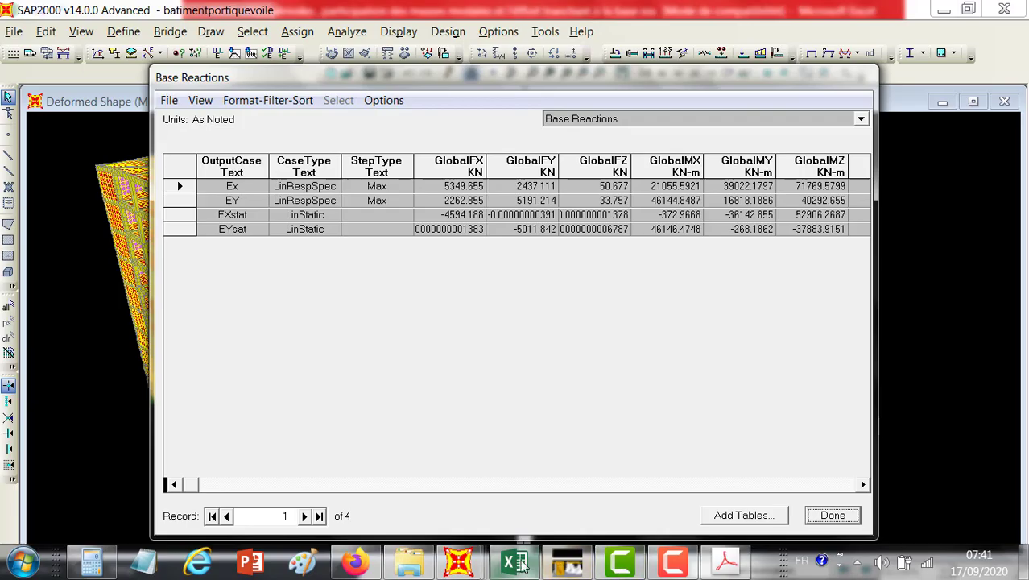
Compare the dynamic base shears in the Excel sheet with the Ex and EY base reactions in SAP2000, then return to Excel.
click(515, 564)
click(515, 563)
click(516, 563)
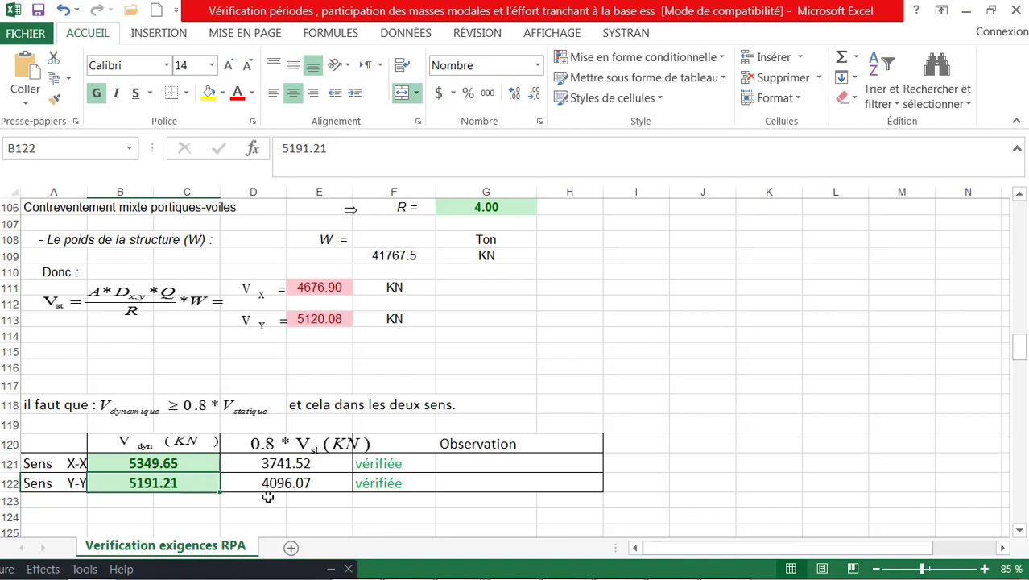
mouse_move(539, 576)
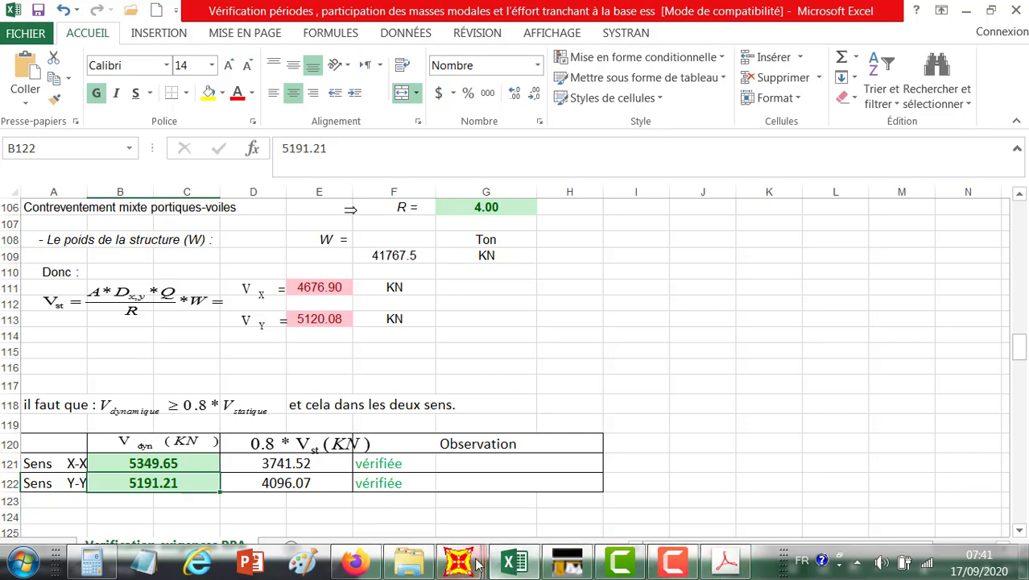
mouse_move(473, 568)
click(747, 456)
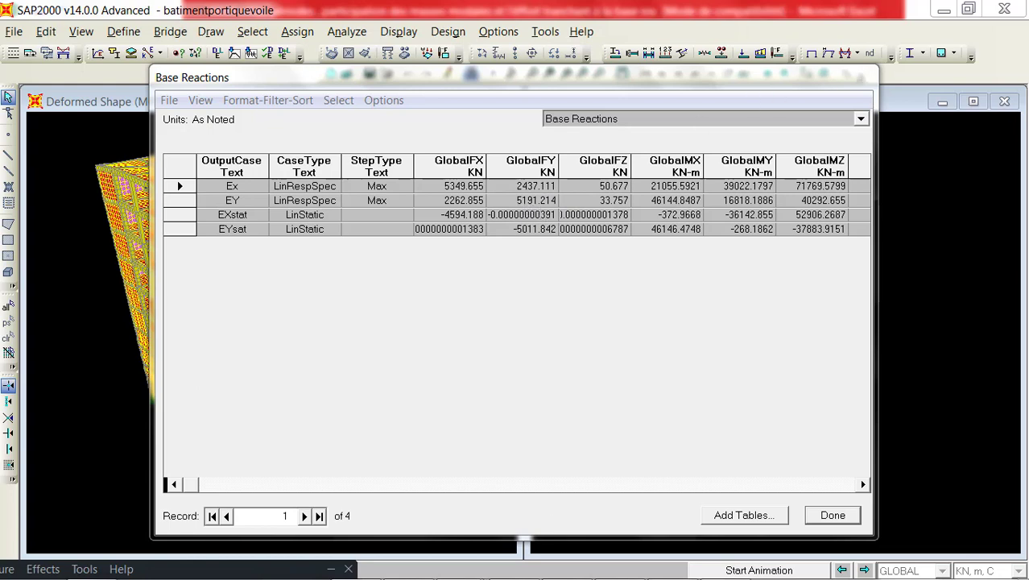
mouse_move(515, 567)
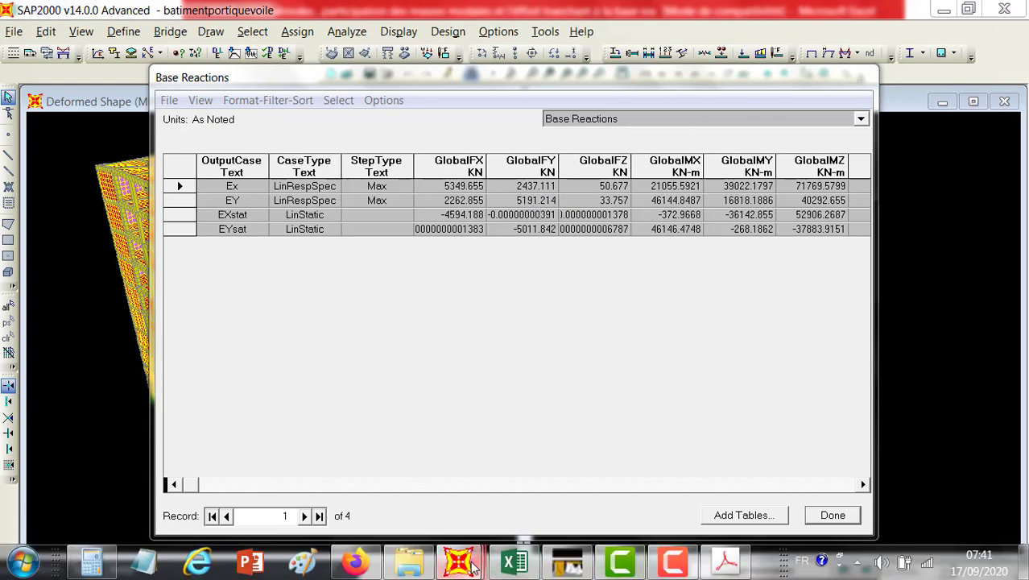
click(514, 562)
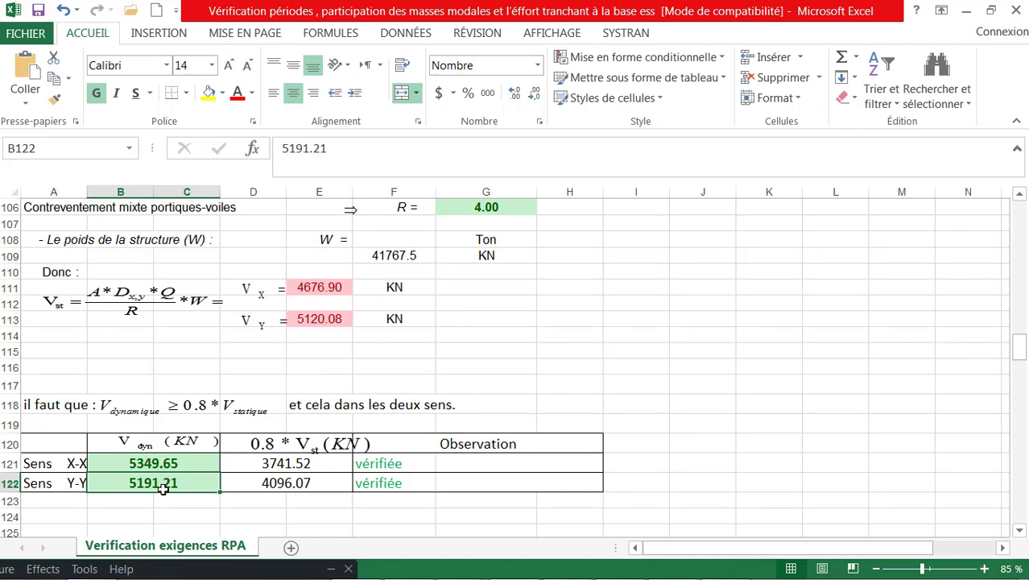
Inspect the 0.8*Vst formula for the X-X direction in cell D121 and the static shear cell it references.
click(286, 463)
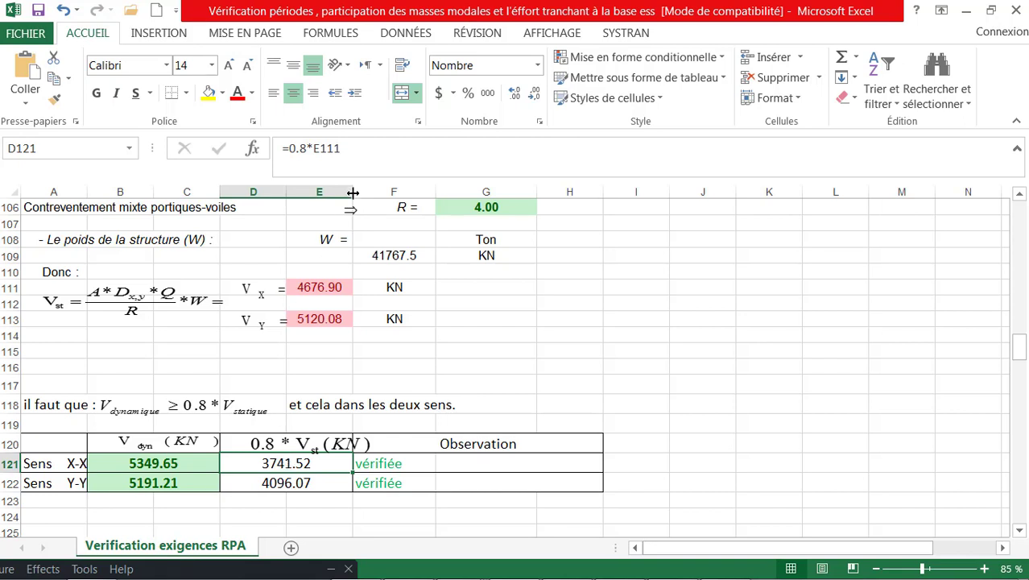
click(344, 152)
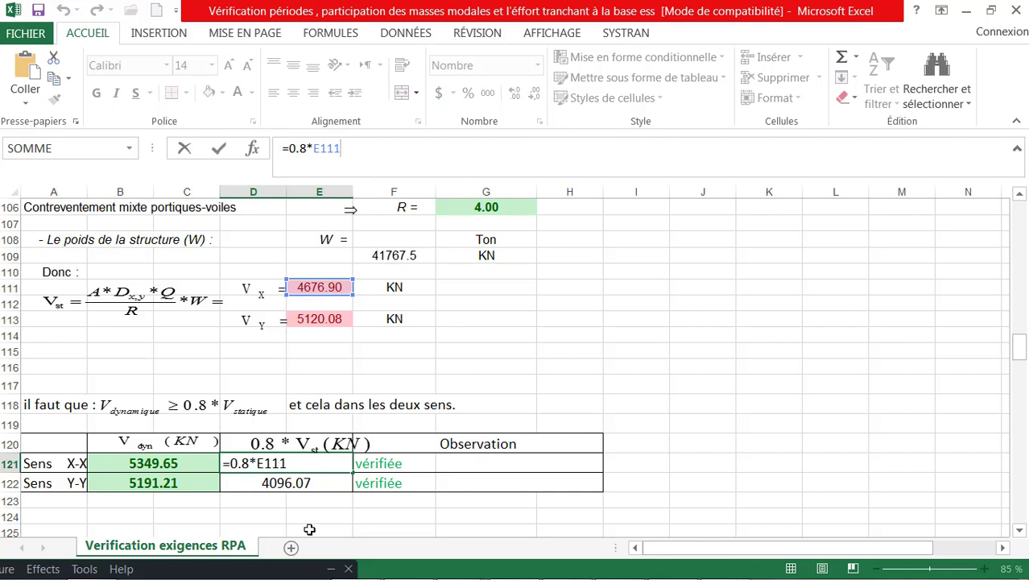
key(ctrl+Return)
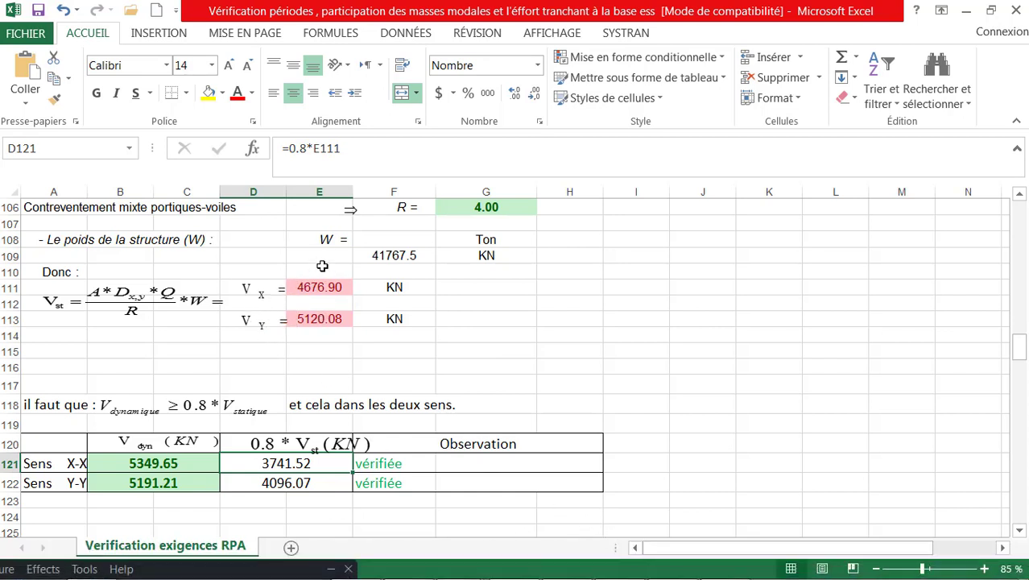
Switch to SAP2000 to review the static and dynamic base reactions again, then return to the Excel sheet.
mouse_move(667, 563)
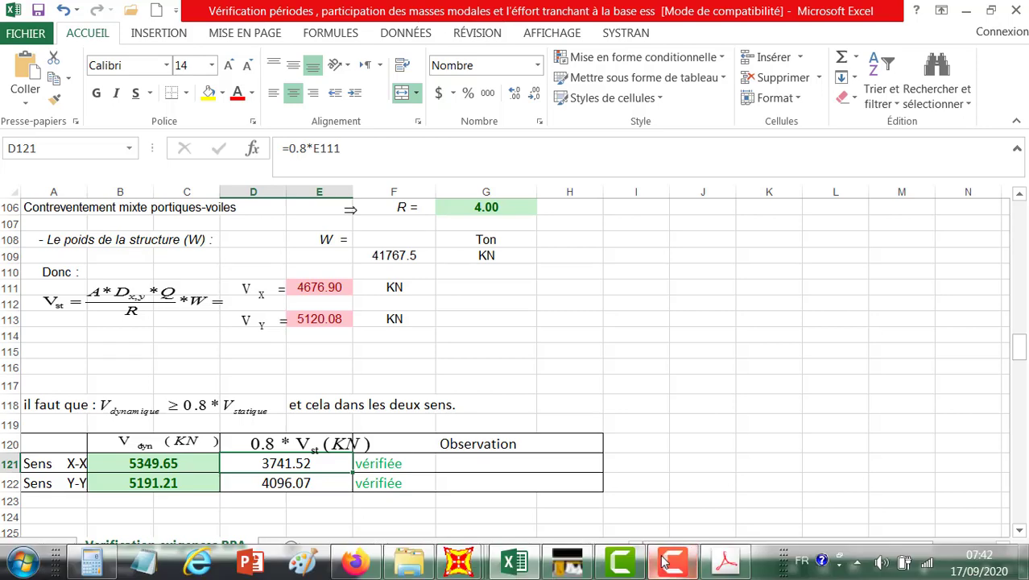
click(460, 564)
click(745, 487)
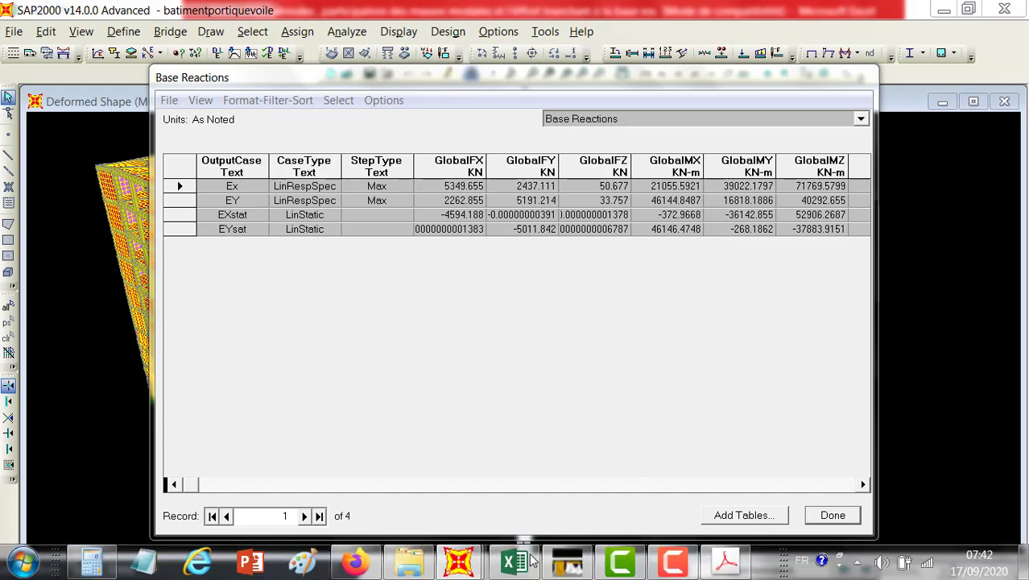
click(512, 565)
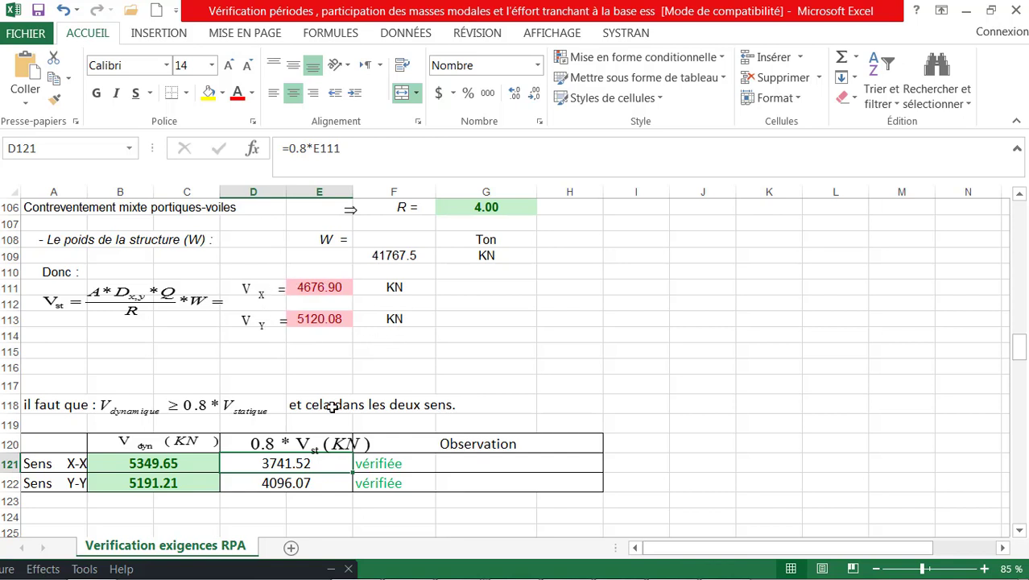
Close the Base Reactions table in SAP2000, minimize the program and bring the Excel verification sheet back.
mouse_move(407, 576)
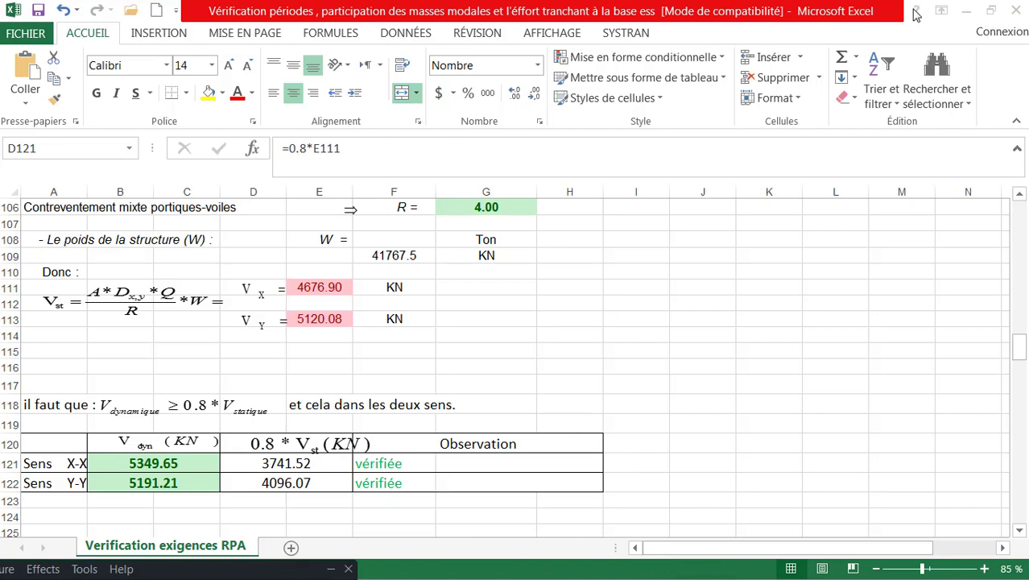
click(965, 10)
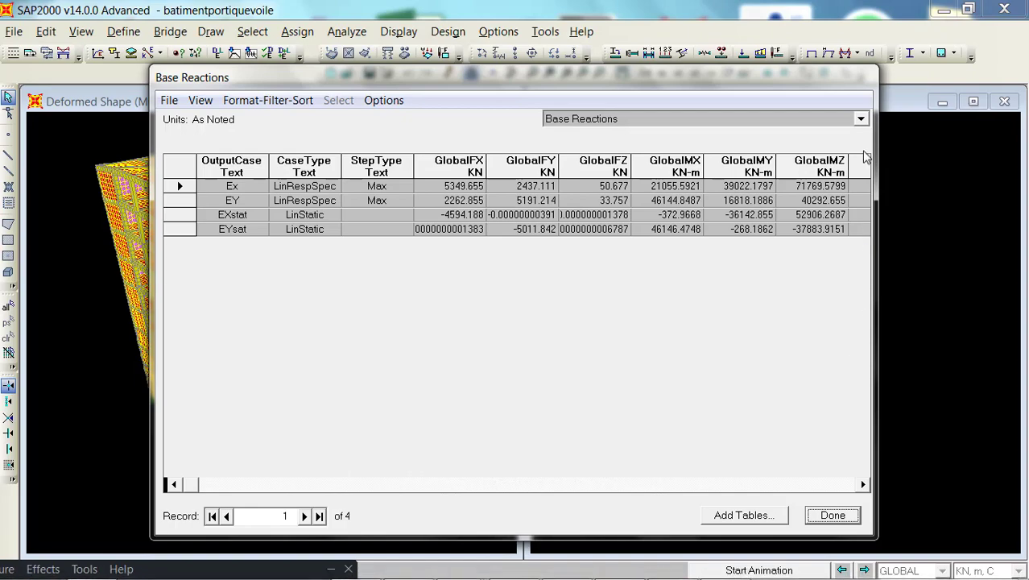
click(834, 513)
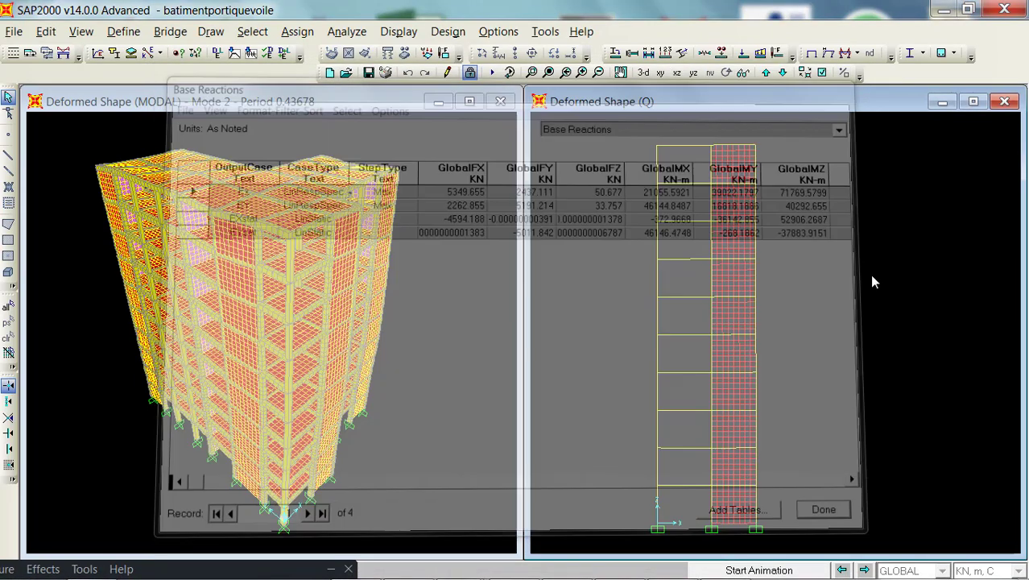
click(943, 10)
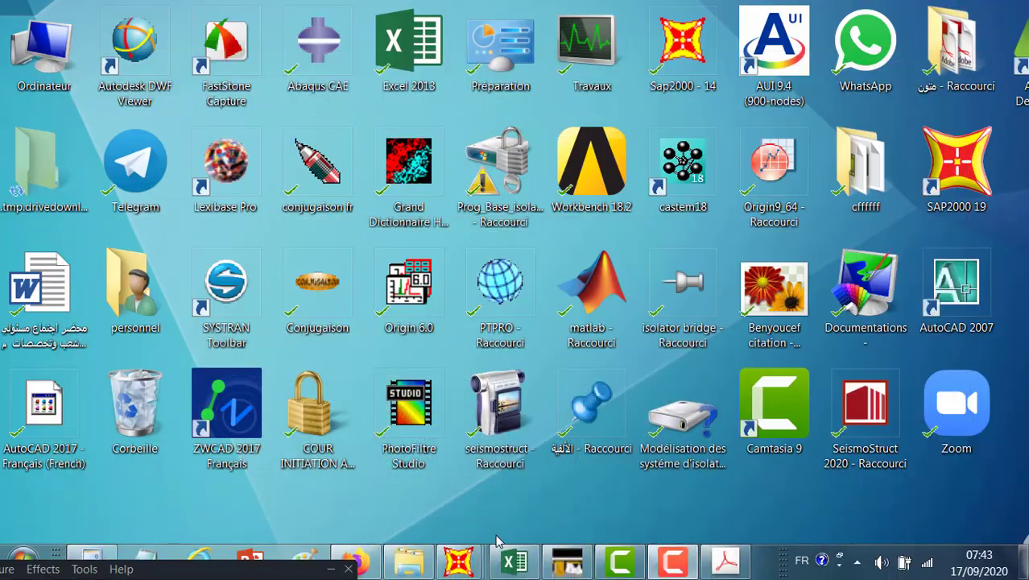
click(516, 561)
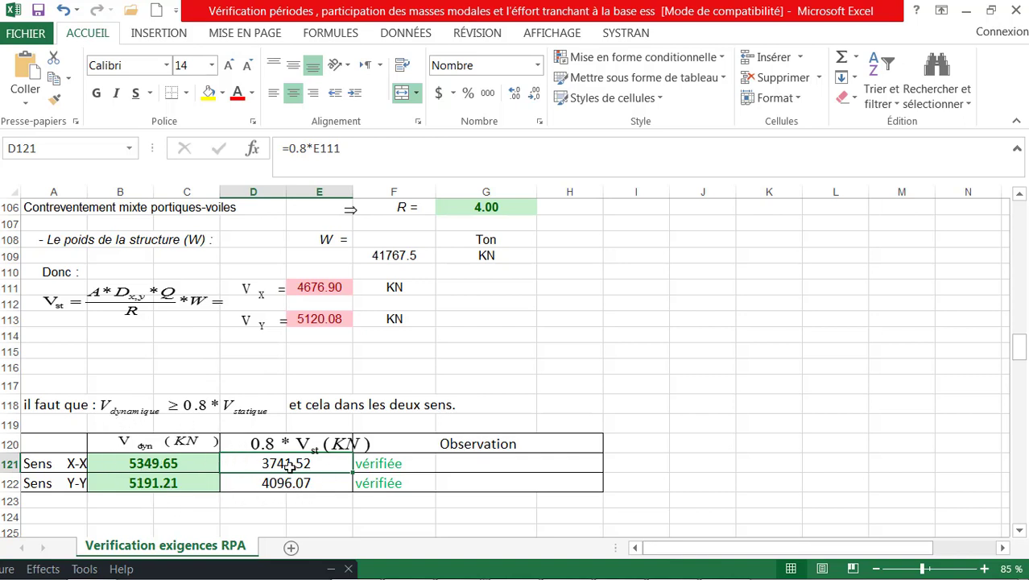
Check the observation formulas in F121 and F122 that compare dynamic shear with 0.8*Vst for both directions.
click(374, 465)
click(392, 485)
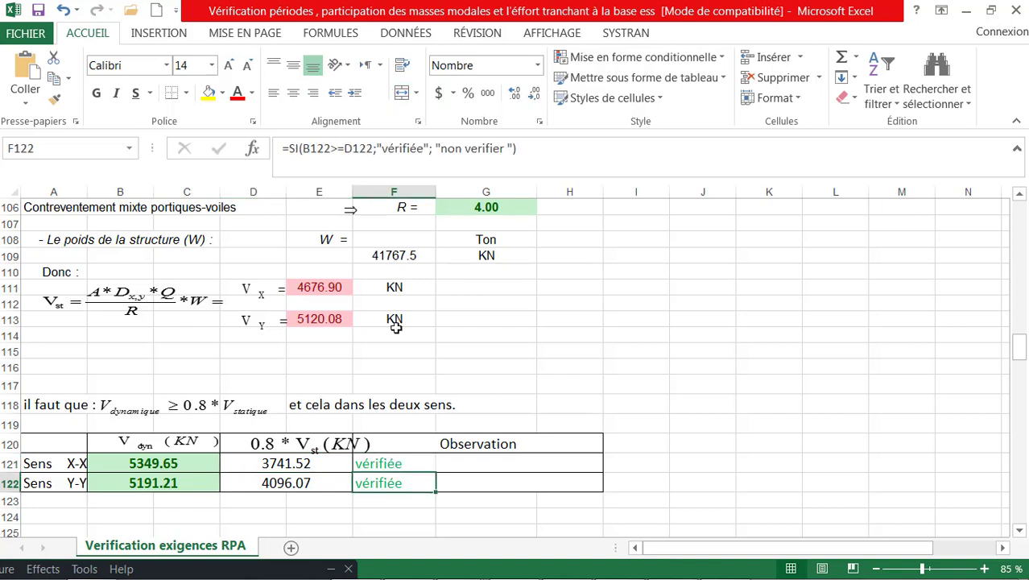
click(380, 465)
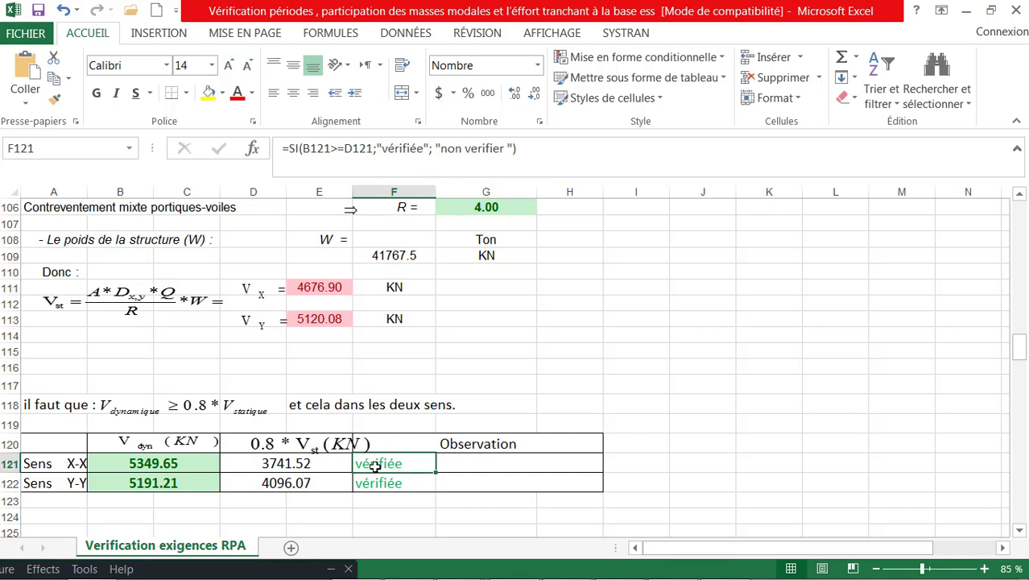
click(391, 482)
click(386, 467)
click(377, 482)
click(385, 462)
scroll(522, 445, down, 3)
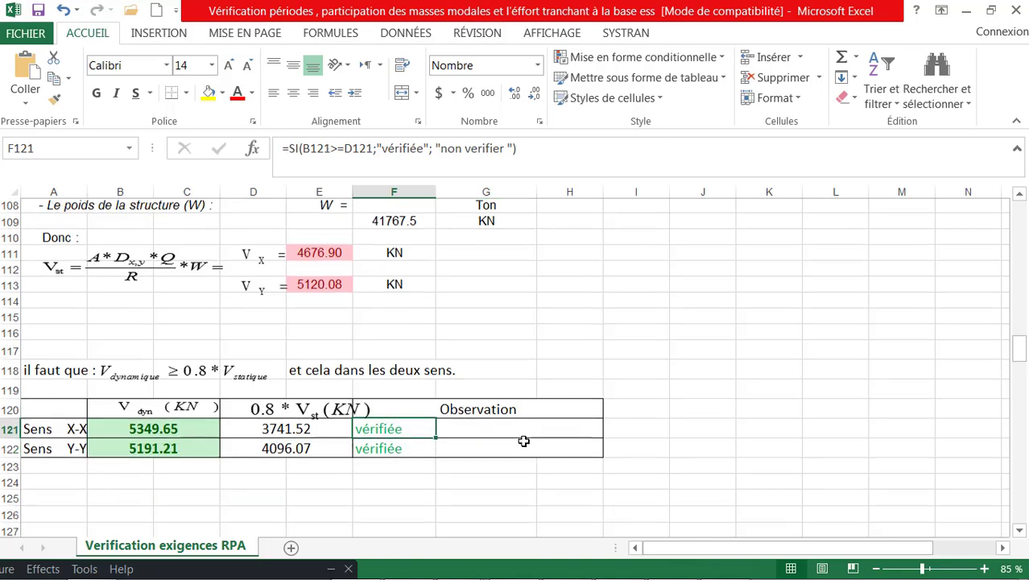
click(519, 427)
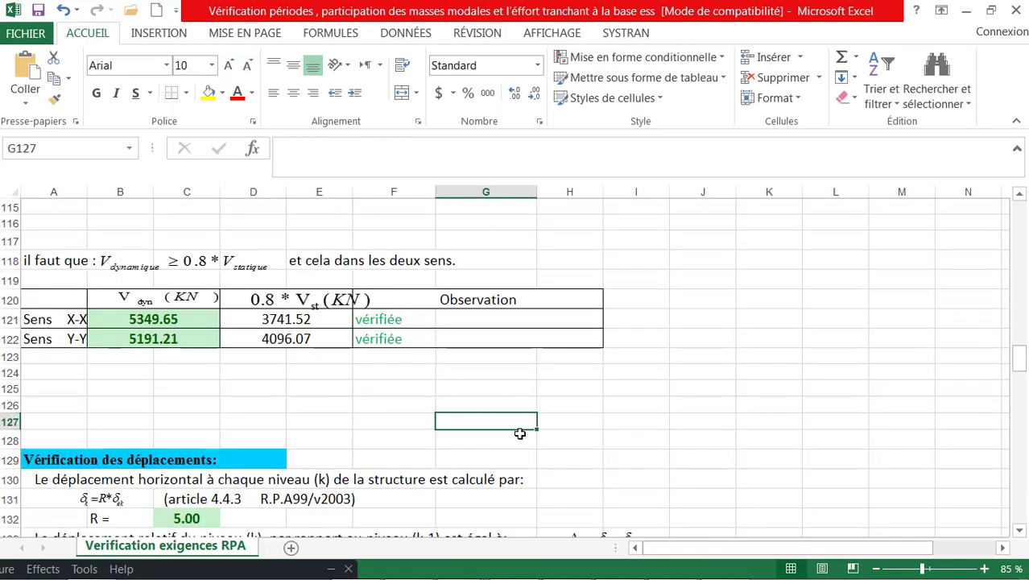
drag(256, 576, 825, 447)
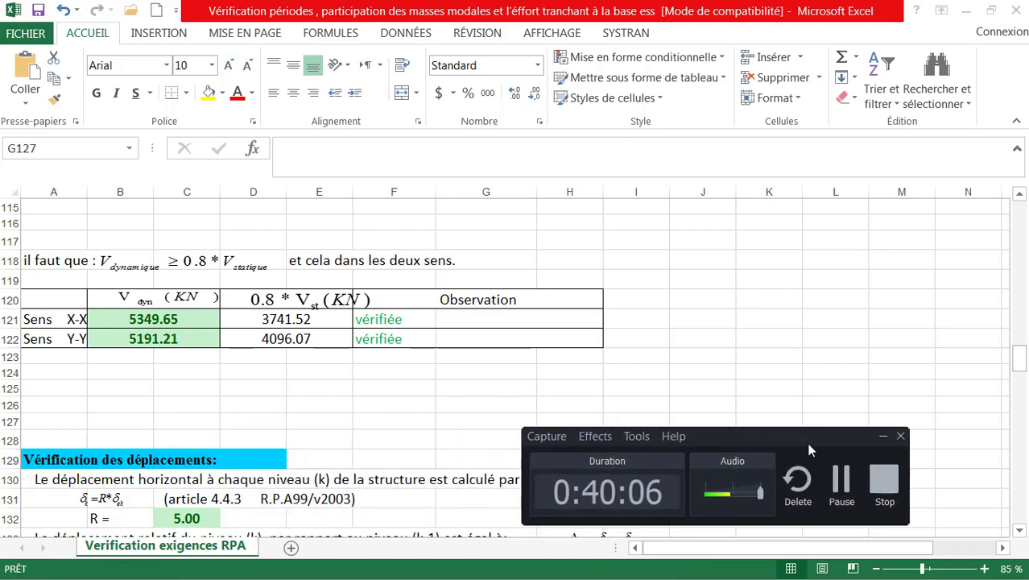